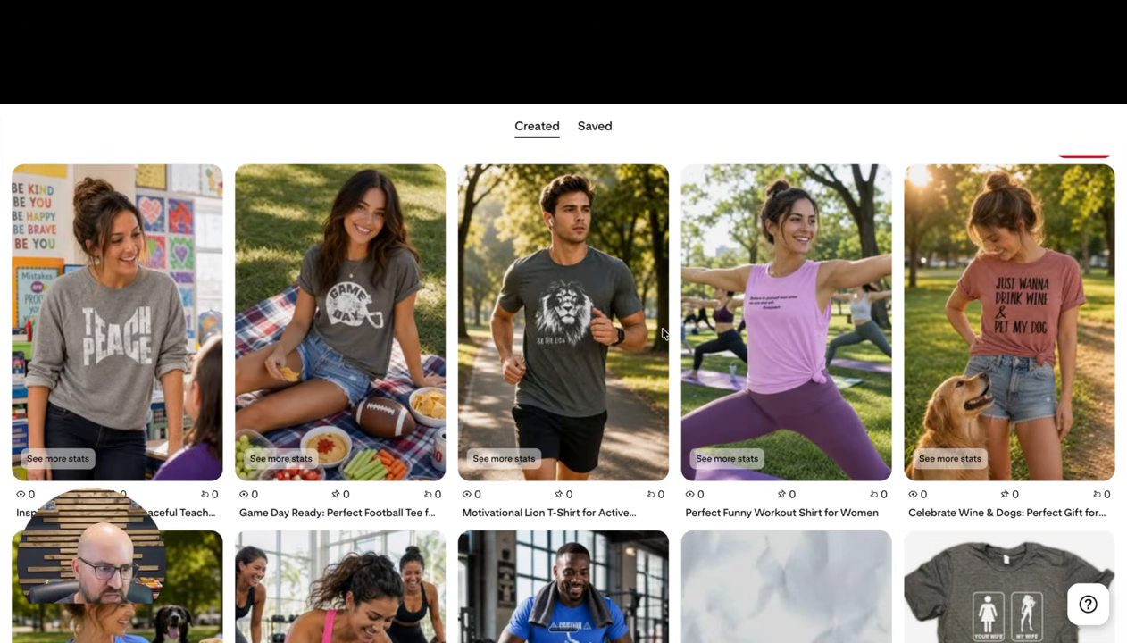
Look through the created T-shirt pins on the Pinterest profile.
{"action": "scroll", "coordinate": [661, 334], "scroll_direction": "down", "scroll_amount": 10}
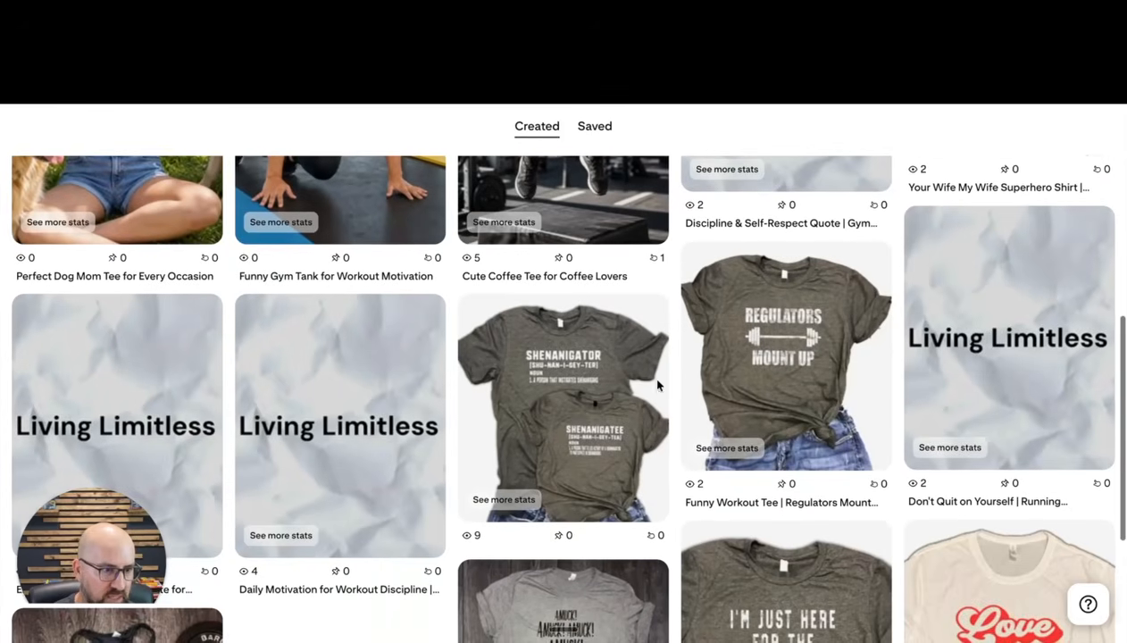
{"action": "scroll", "coordinate": [678, 393], "scroll_direction": "down", "scroll_amount": 3}
{"action": "scroll", "coordinate": [805, 503], "scroll_direction": "up", "scroll_amount": 3}
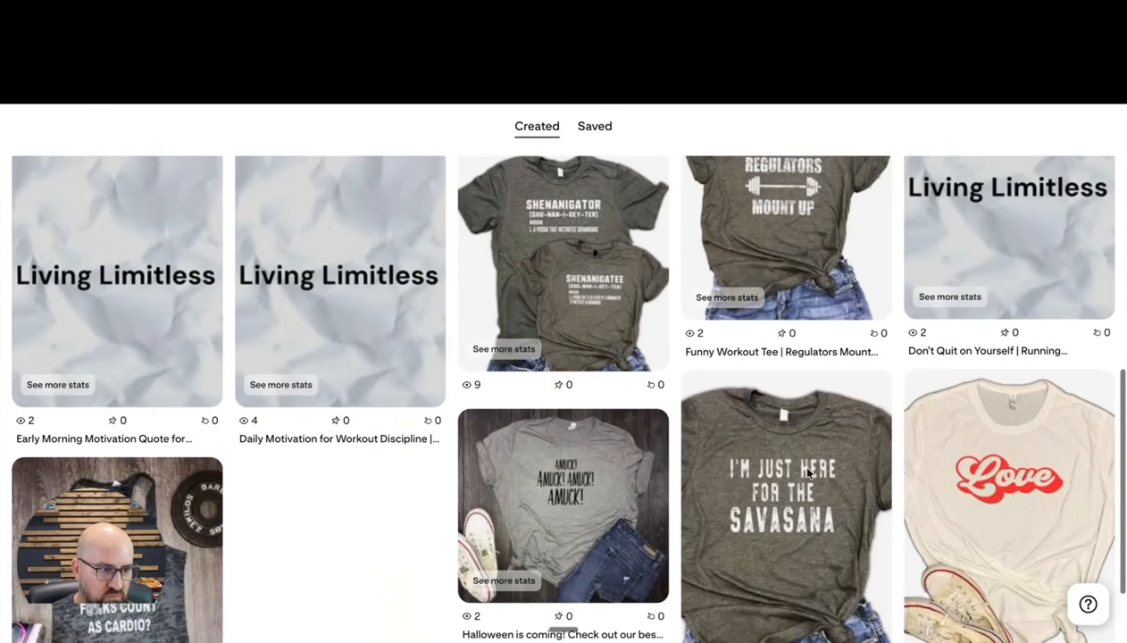
{"action": "scroll", "coordinate": [799, 468], "scroll_direction": "up", "scroll_amount": 3}
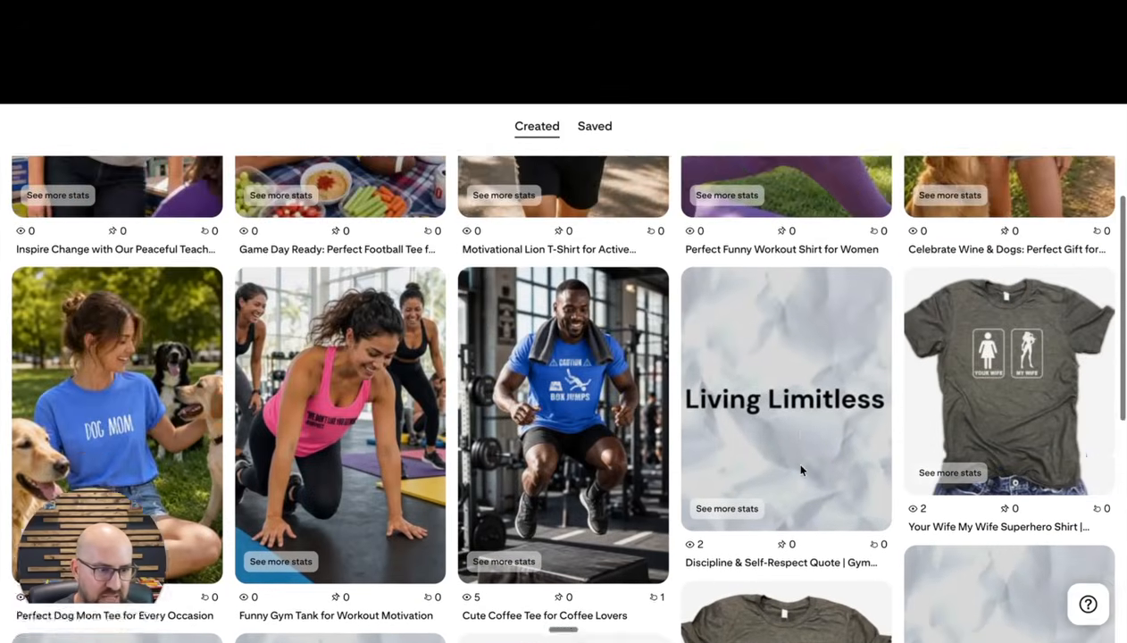
{"action": "scroll", "coordinate": [379, 357], "scroll_direction": "up", "scroll_amount": 5}
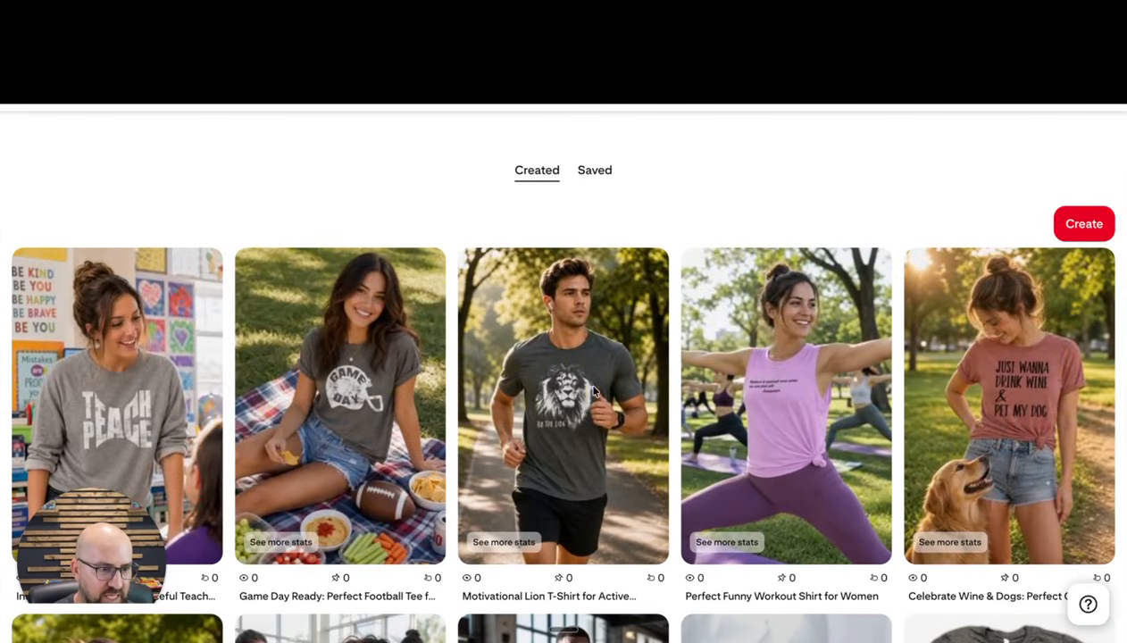
Open the Motivational Lion T-Shirt pin, read its full description and return to the created pins.
{"action": "left_click", "coordinate": [565, 384]}
{"action": "scroll", "coordinate": [558, 388], "scroll_direction": "down", "scroll_amount": 5}
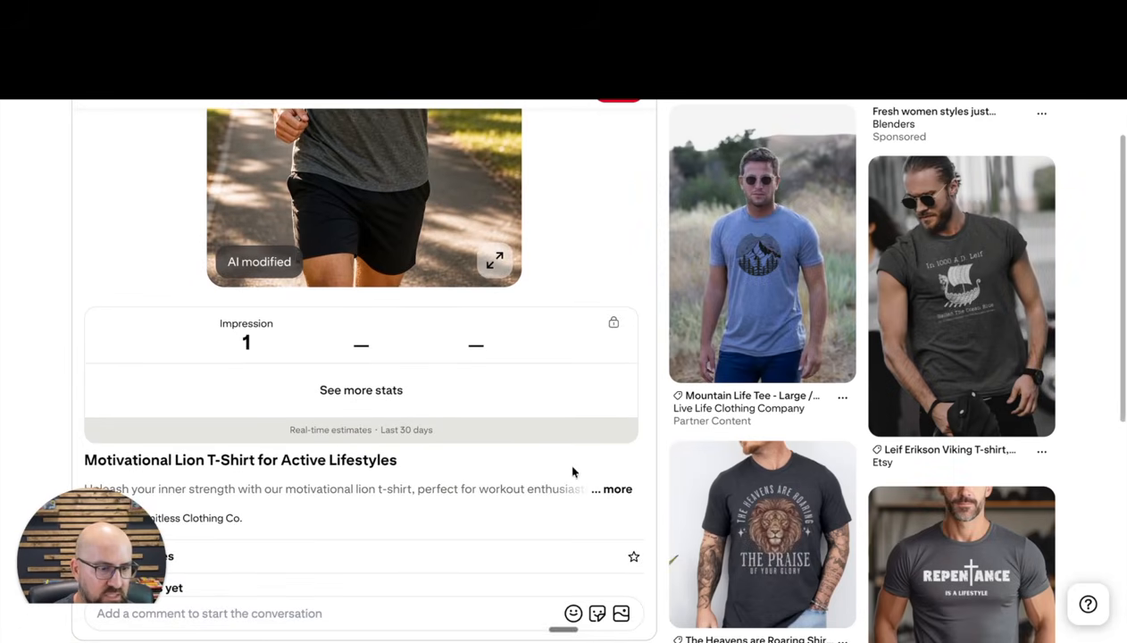
{"action": "left_click", "coordinate": [613, 489]}
{"action": "scroll", "coordinate": [449, 474], "scroll_direction": "down", "scroll_amount": 2}
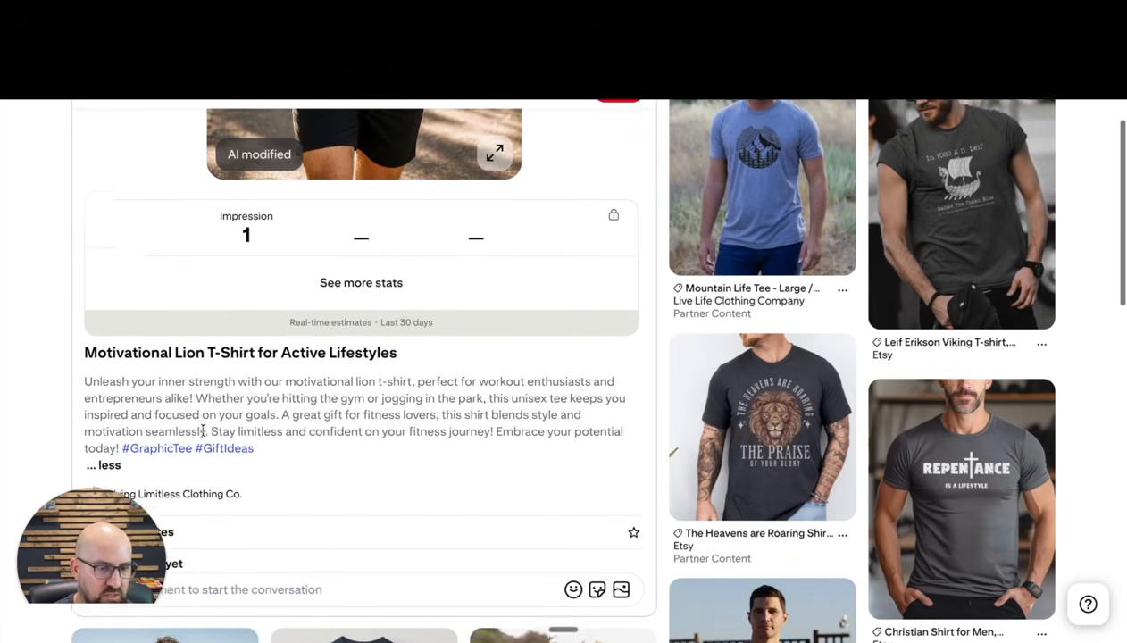
{"action": "scroll", "coordinate": [249, 418], "scroll_direction": "up", "scroll_amount": 3}
{"action": "scroll", "coordinate": [624, 253], "scroll_direction": "up", "scroll_amount": 2}
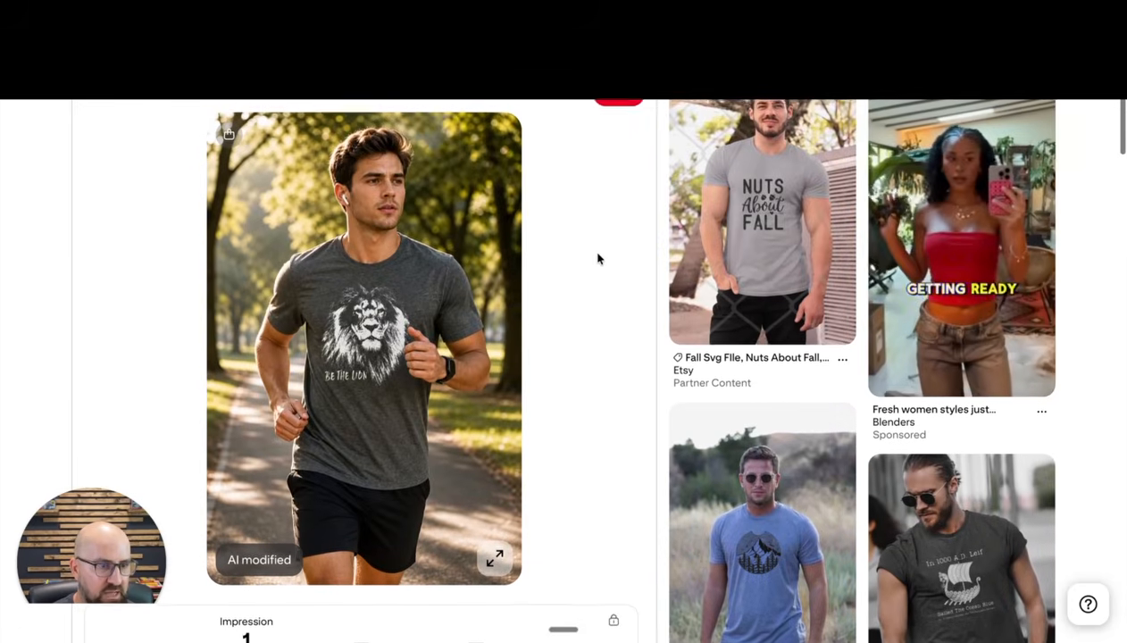
{"action": "left_click", "coordinate": [89, 113]}
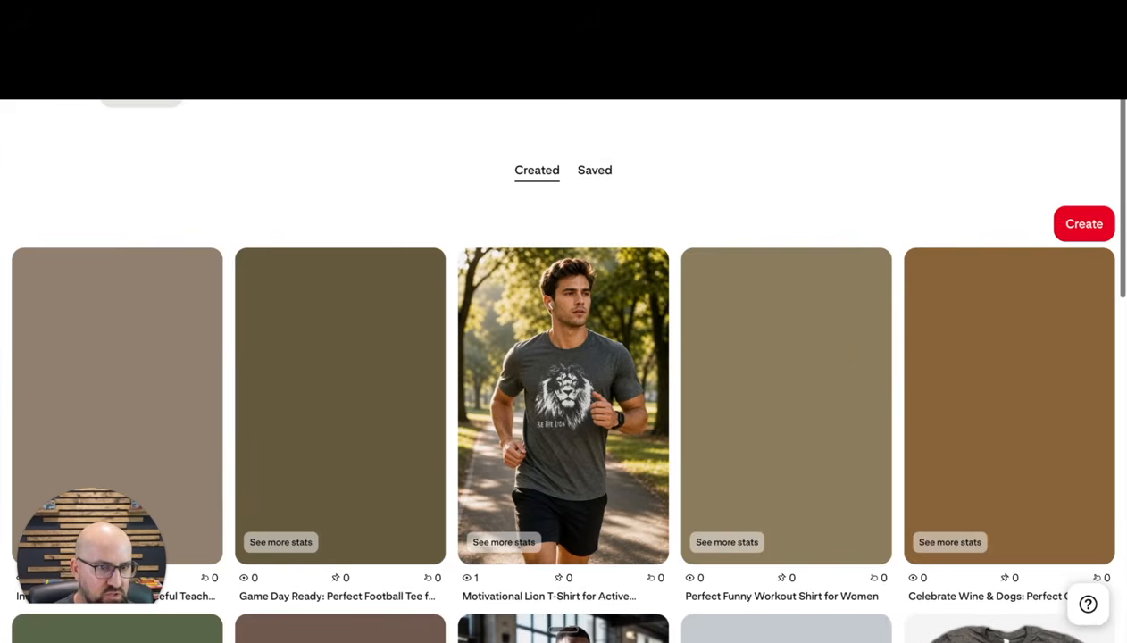
{"action": "scroll", "coordinate": [290, 265], "scroll_direction": "down", "scroll_amount": 1}
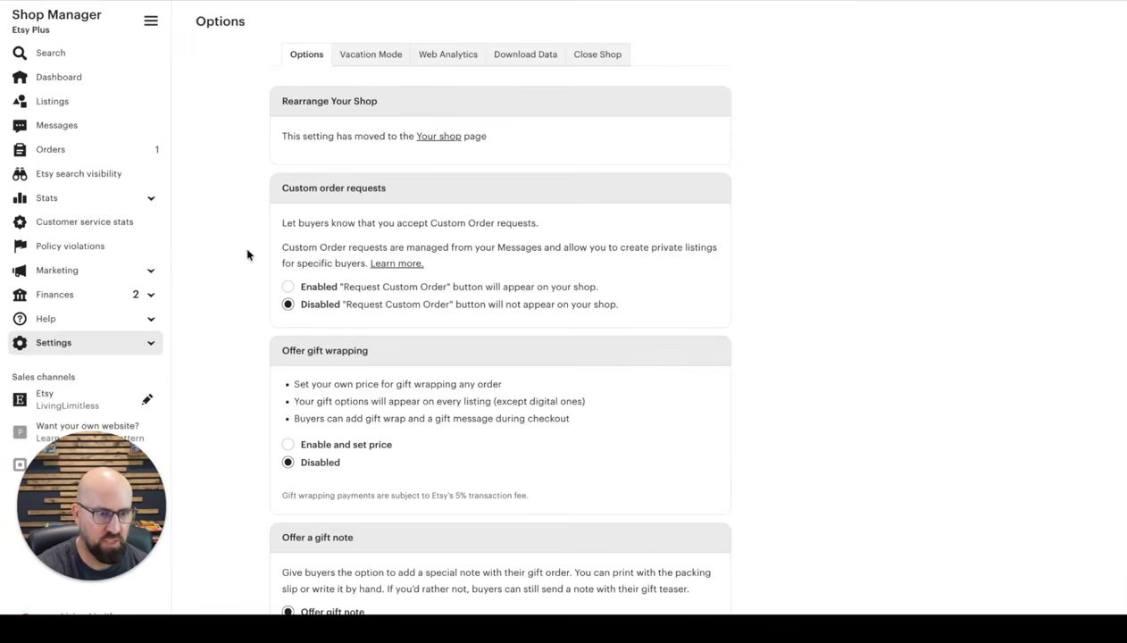
Show the Etsy shop's Download Data options and review the exported listings spreadsheet from its titles across to its image columns.
{"action": "left_click", "coordinate": [523, 58]}
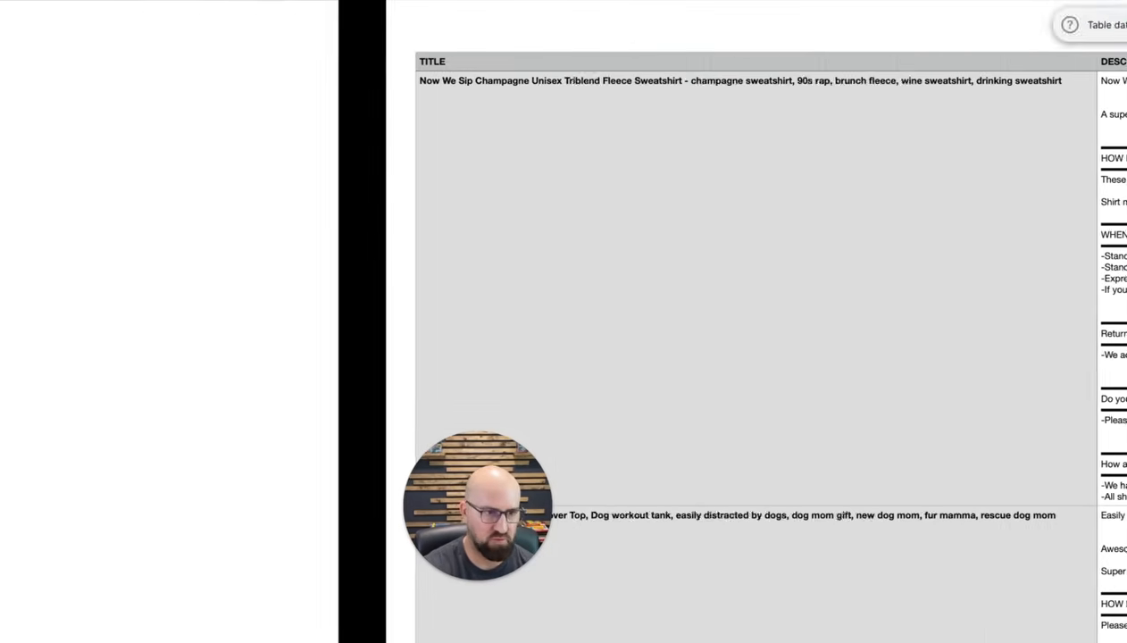
{"action": "scroll", "coordinate": [519, 366], "scroll_direction": "right", "scroll_amount": 2}
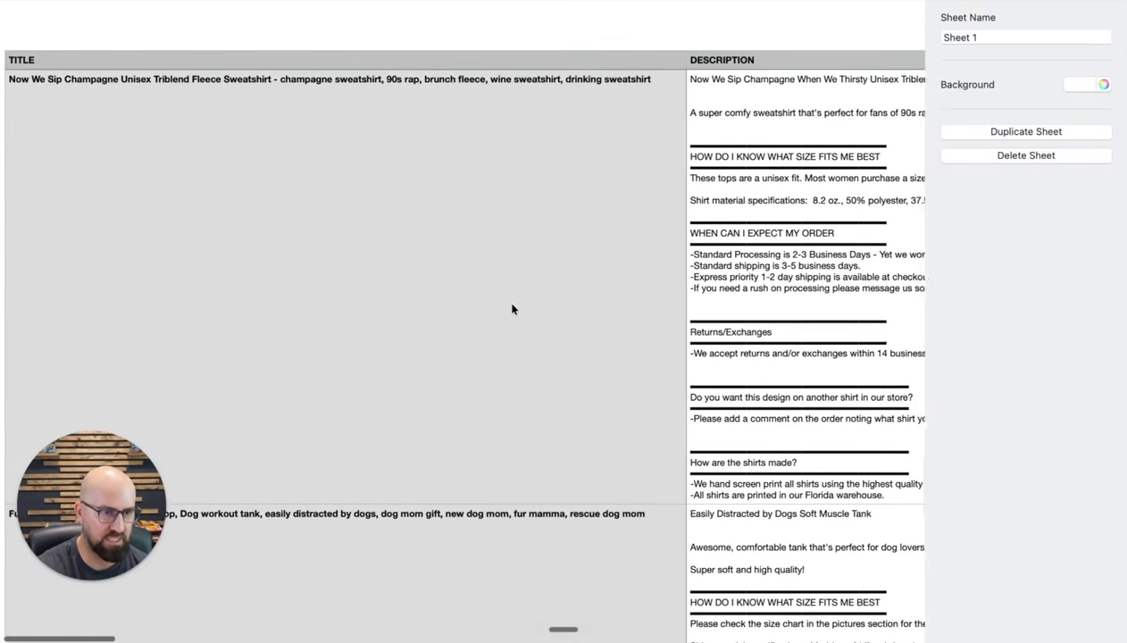
{"action": "scroll", "coordinate": [458, 143], "scroll_direction": "right", "scroll_amount": 6}
{"action": "scroll", "coordinate": [456, 158], "scroll_direction": "right", "scroll_amount": 15}
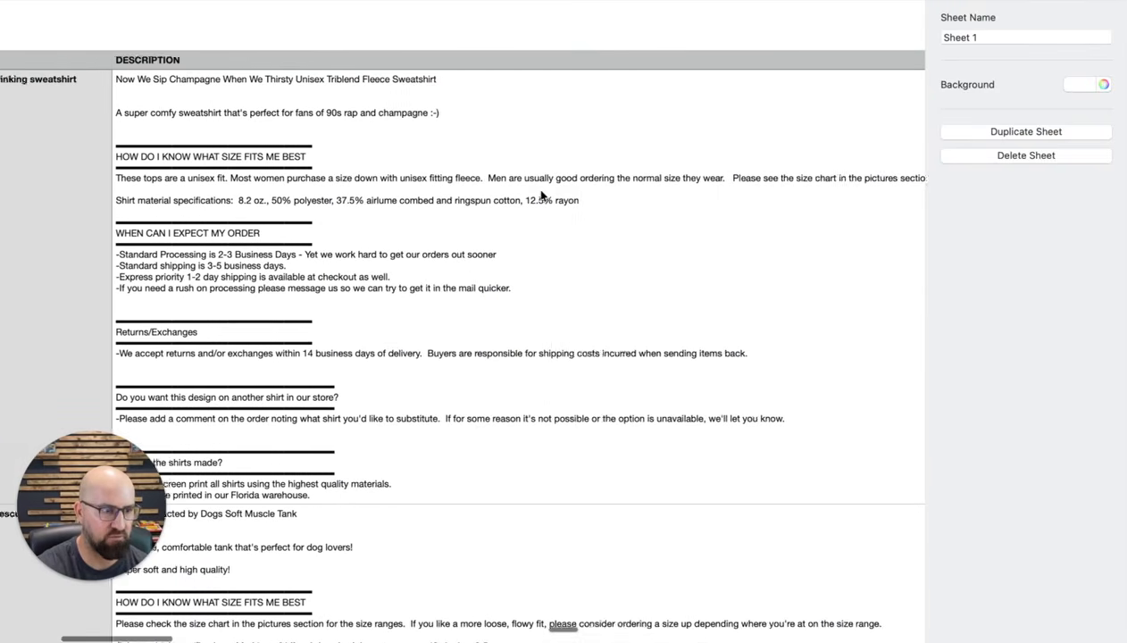
{"action": "scroll", "coordinate": [451, 109], "scroll_direction": "right", "scroll_amount": 15}
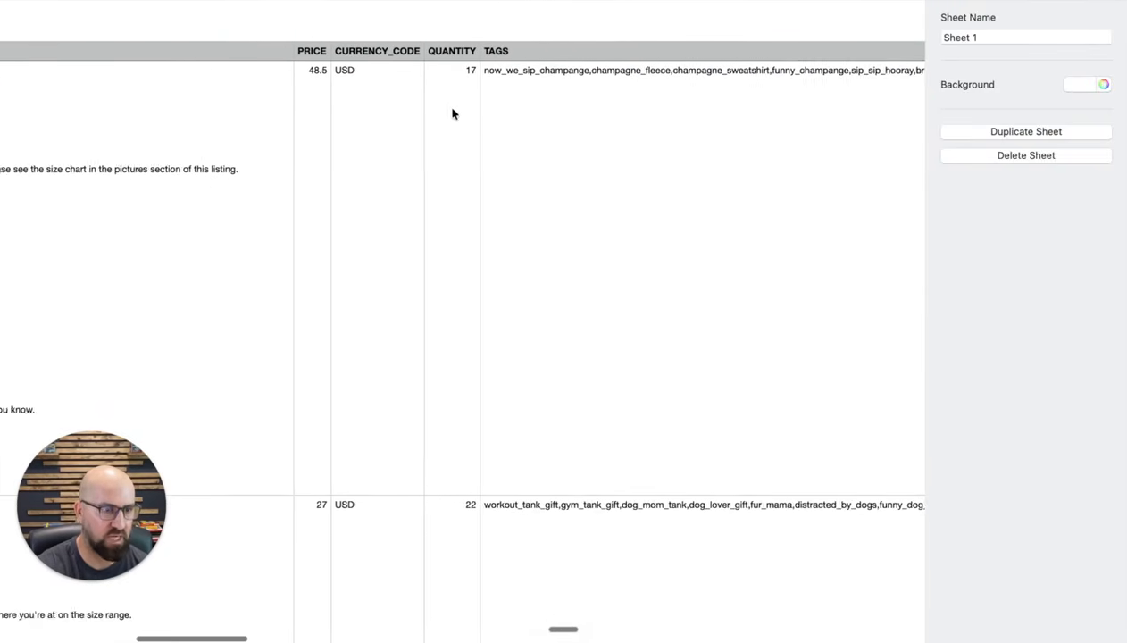
{"action": "scroll", "coordinate": [443, 114], "scroll_direction": "right", "scroll_amount": 6}
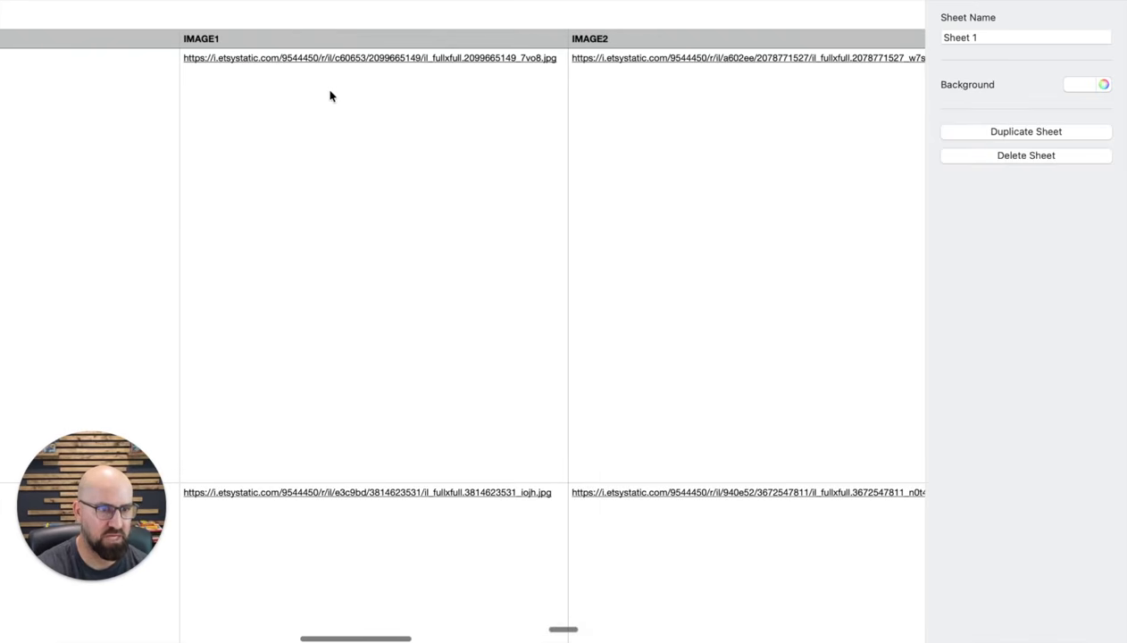
Select the first listing's IMAGE1 URL cell and check the actions available for its link.
{"action": "left_click", "coordinate": [364, 60]}
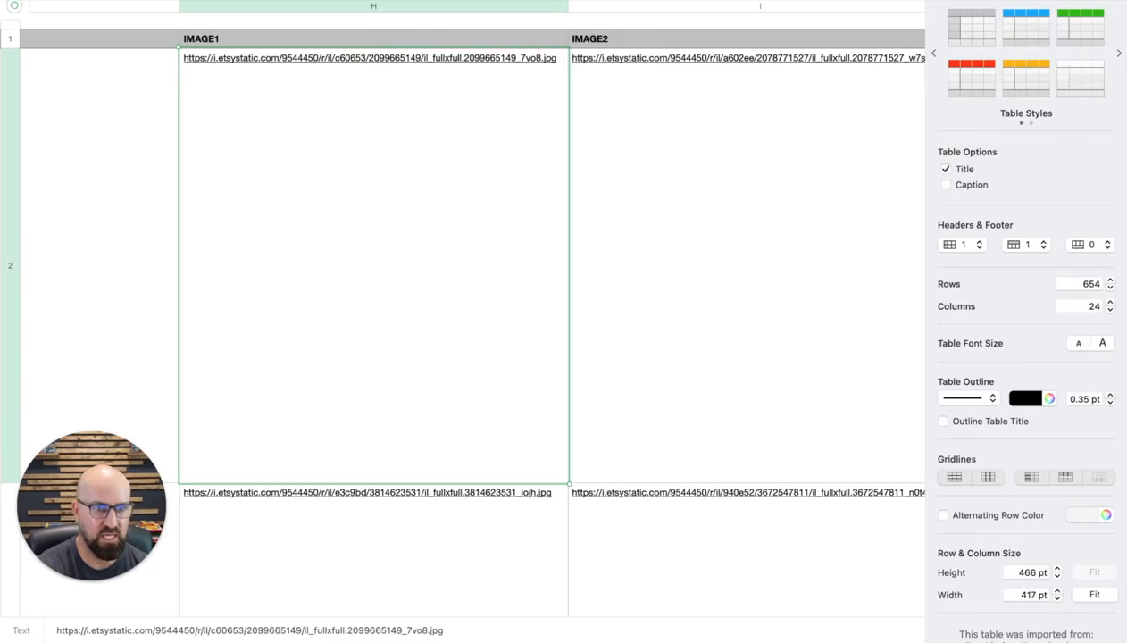
{"action": "right_click", "coordinate": [325, 59]}
{"action": "right_click", "coordinate": [296, 58]}
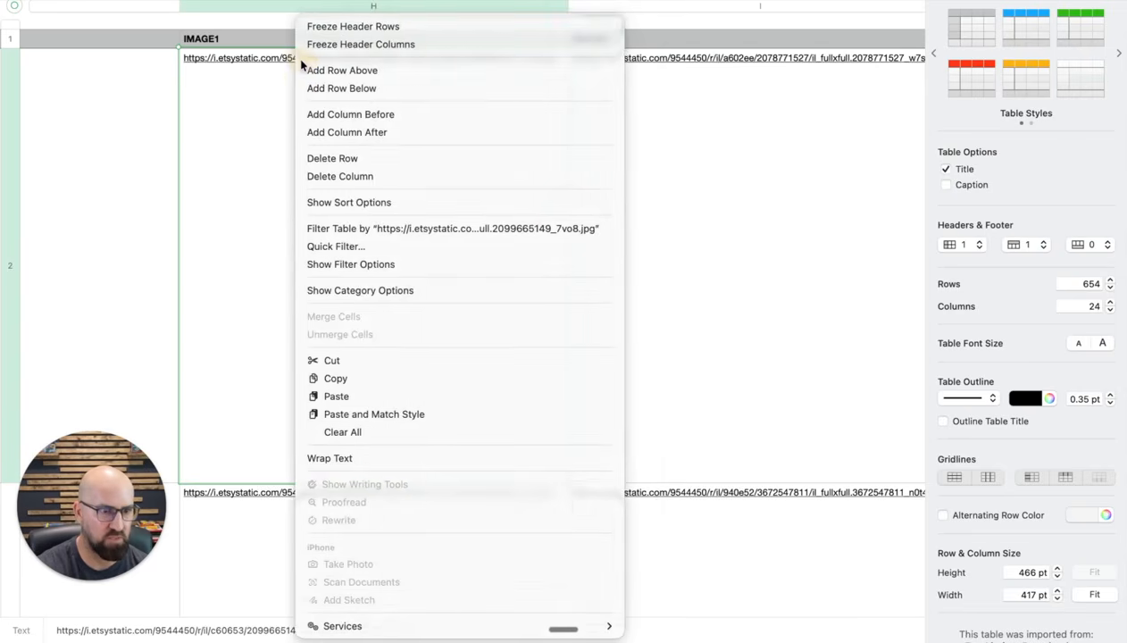
{"action": "right_click", "coordinate": [274, 55]}
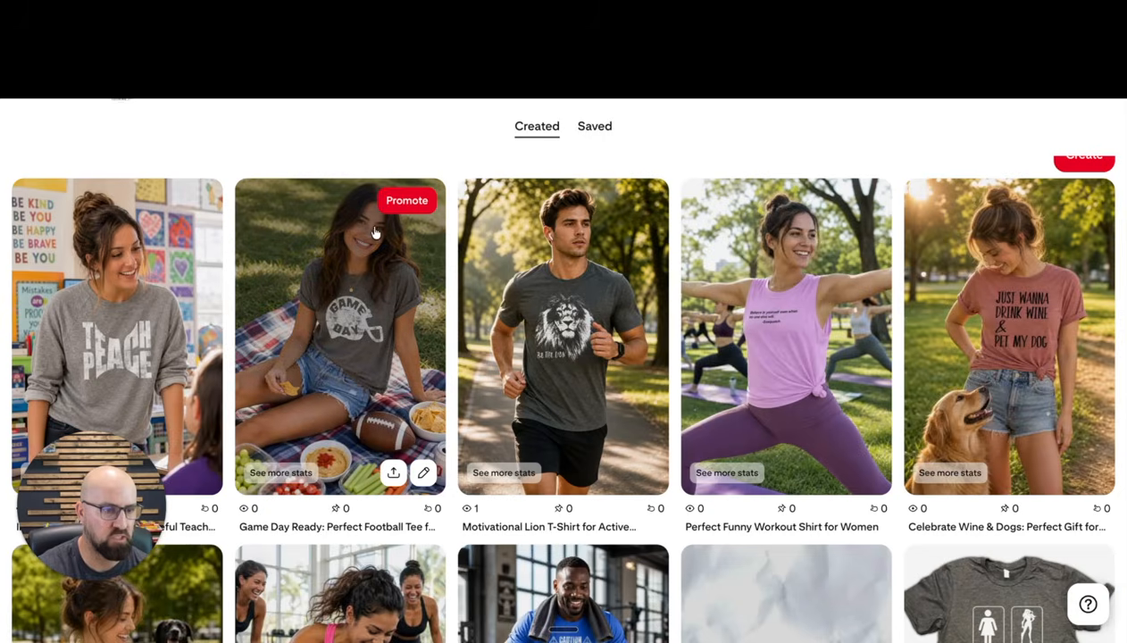
Switch to the Pinterest profile and look over the created pins again.
{"action": "scroll", "coordinate": [394, 275], "scroll_direction": "down", "scroll_amount": 1}
{"action": "scroll", "coordinate": [394, 274], "scroll_direction": "up", "scroll_amount": 4}
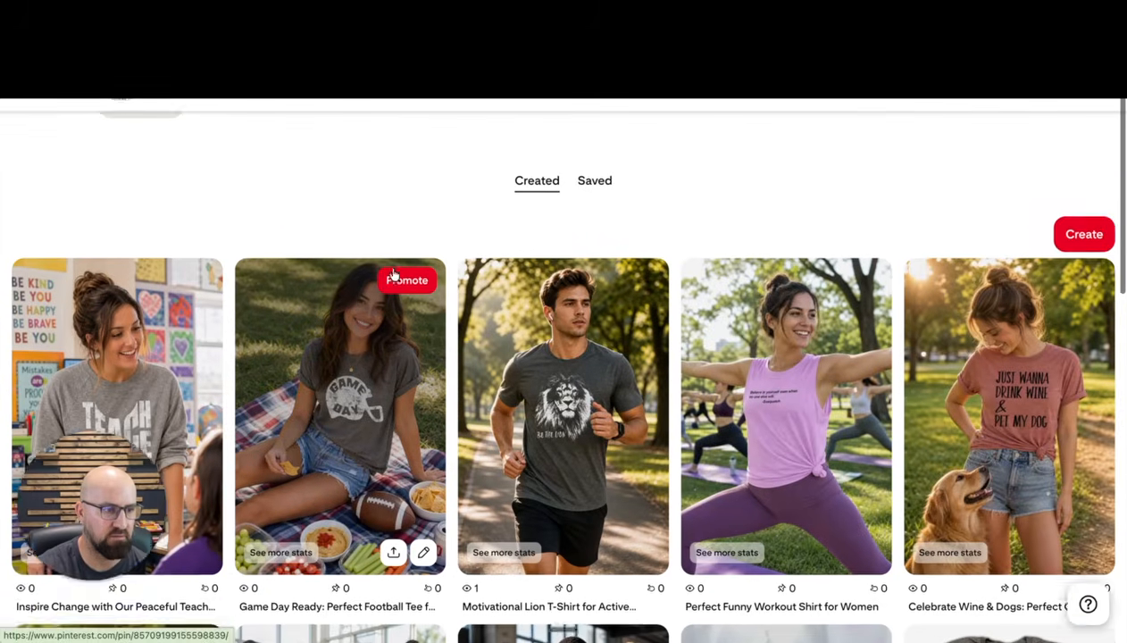
{"action": "scroll", "coordinate": [393, 274], "scroll_direction": "down", "scroll_amount": 1}
{"action": "mouse_move", "coordinate": [394, 274]}
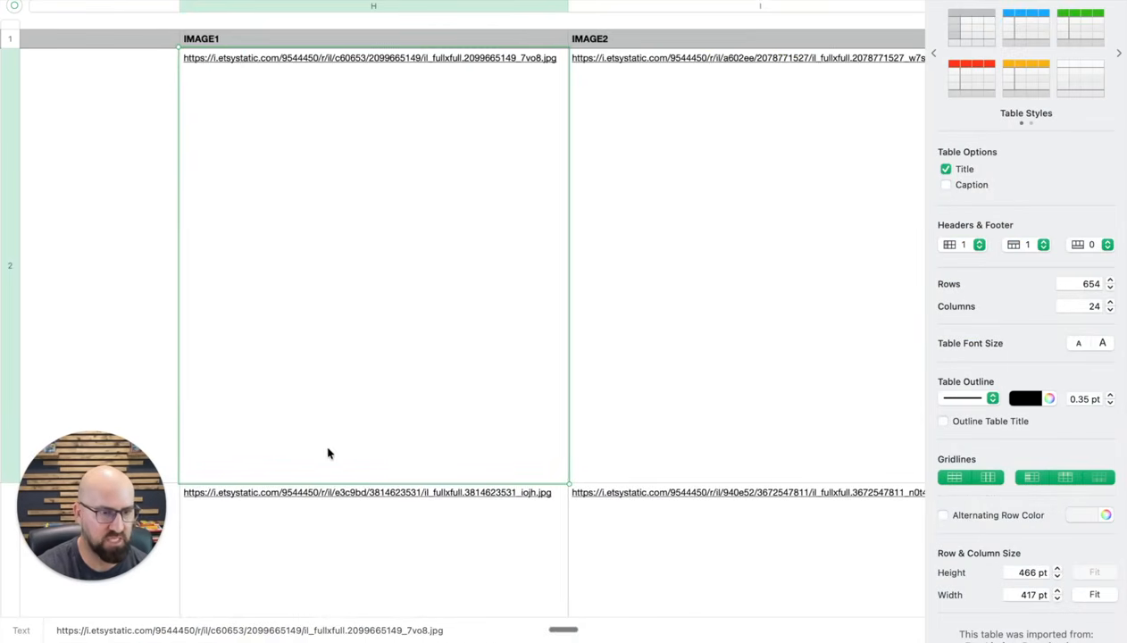
Return to the listings spreadsheet in Numbers and review its materials, tags, price and description columns.
{"action": "scroll", "coordinate": [286, 158], "scroll_direction": "left", "scroll_amount": 15}
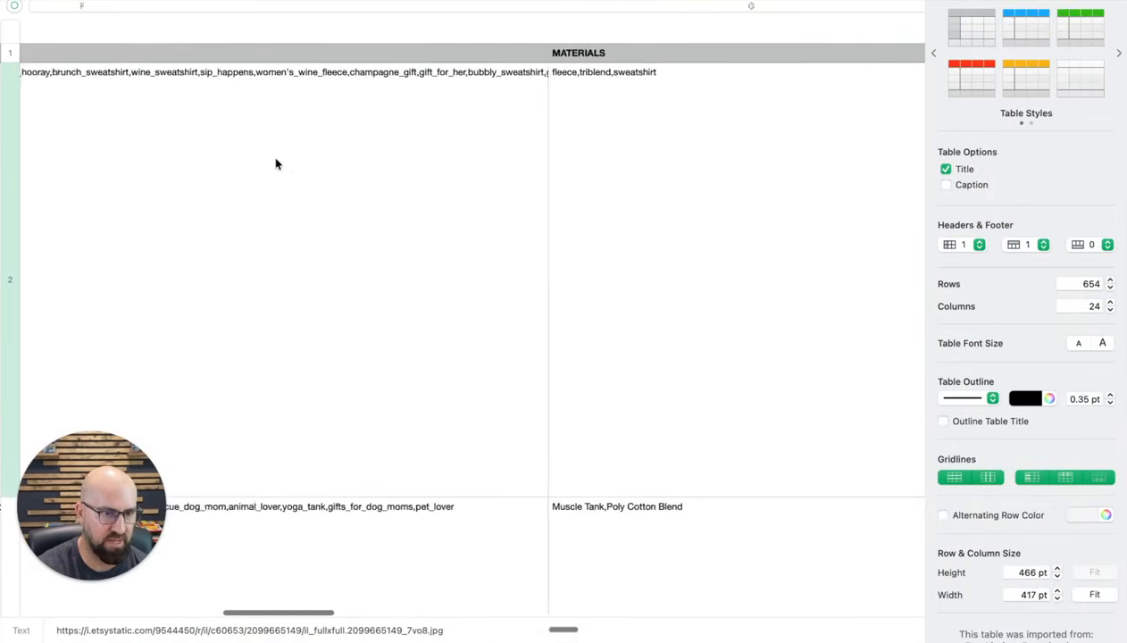
{"action": "scroll", "coordinate": [354, 188], "scroll_direction": "left", "scroll_amount": 5}
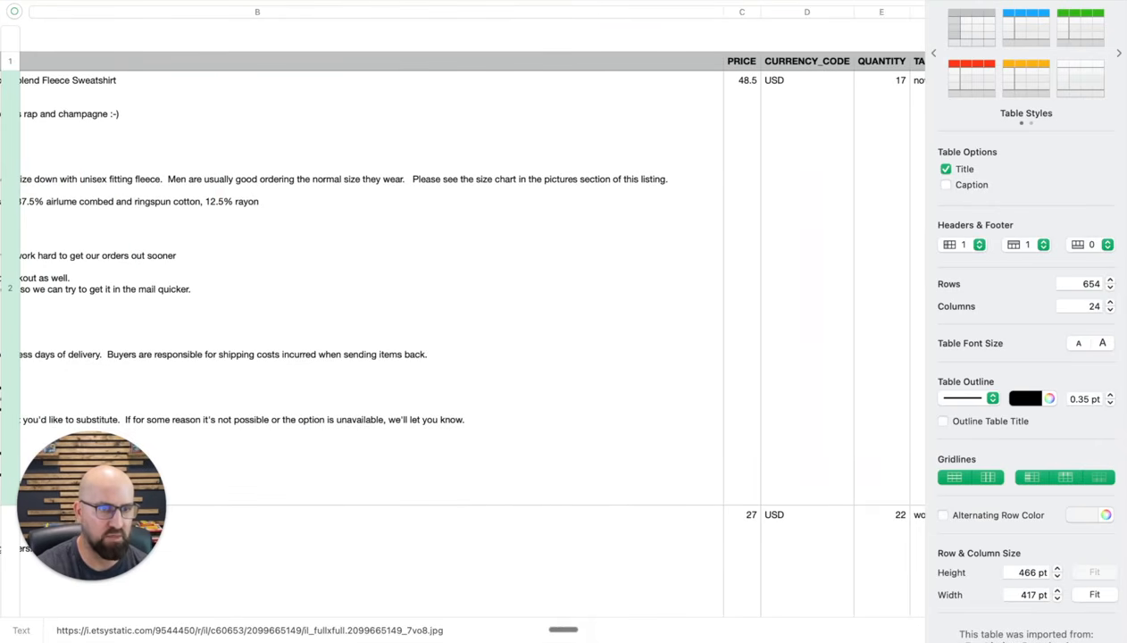
{"action": "scroll", "coordinate": [320, 211], "scroll_direction": "right", "scroll_amount": 8}
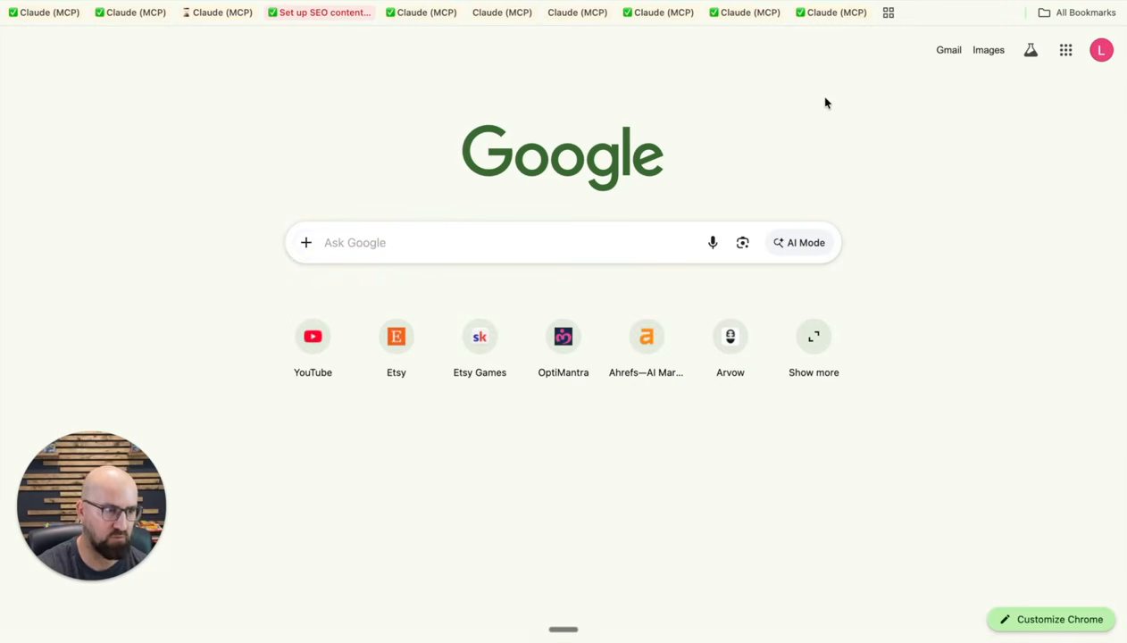
Search Google for "claude for chrome", open Anthropic's Chrome Web Store page and dismiss the dark mode notice.
{"action": "left_click", "coordinate": [398, 244]}
{"action": "type", "text": "claude "}
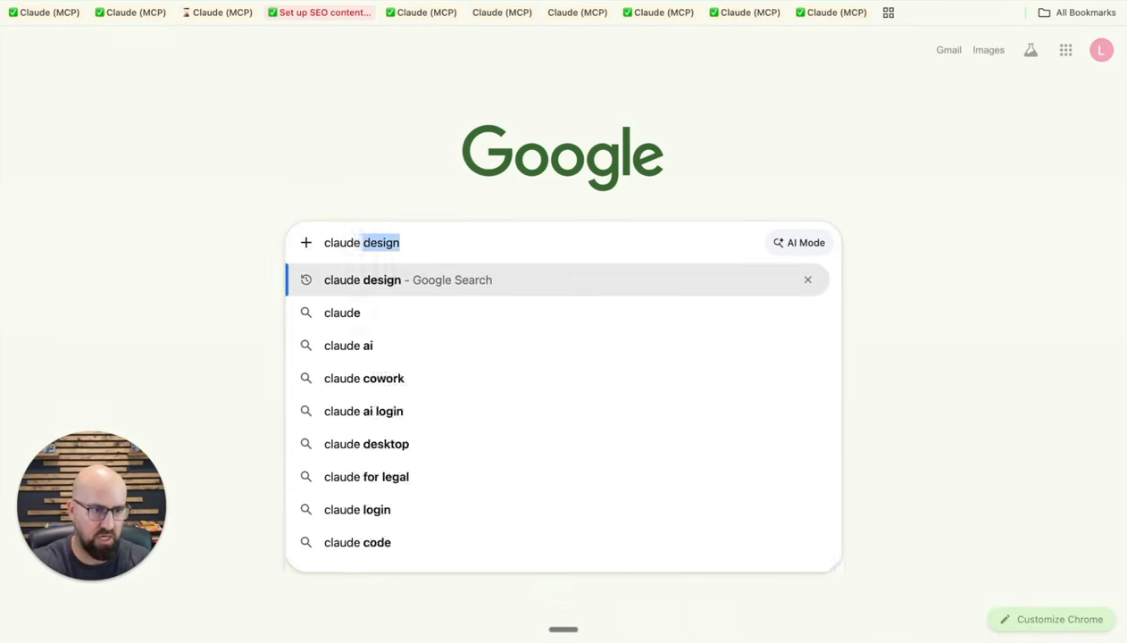
{"action": "type", "text": "for chrome"}
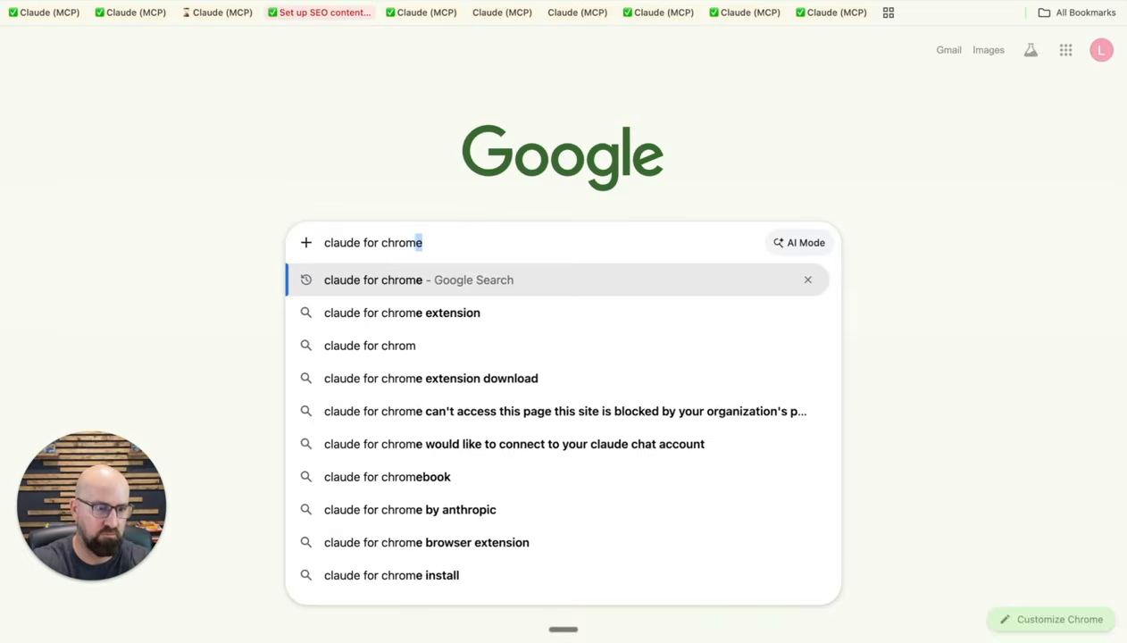
{"action": "key", "text": "Return"}
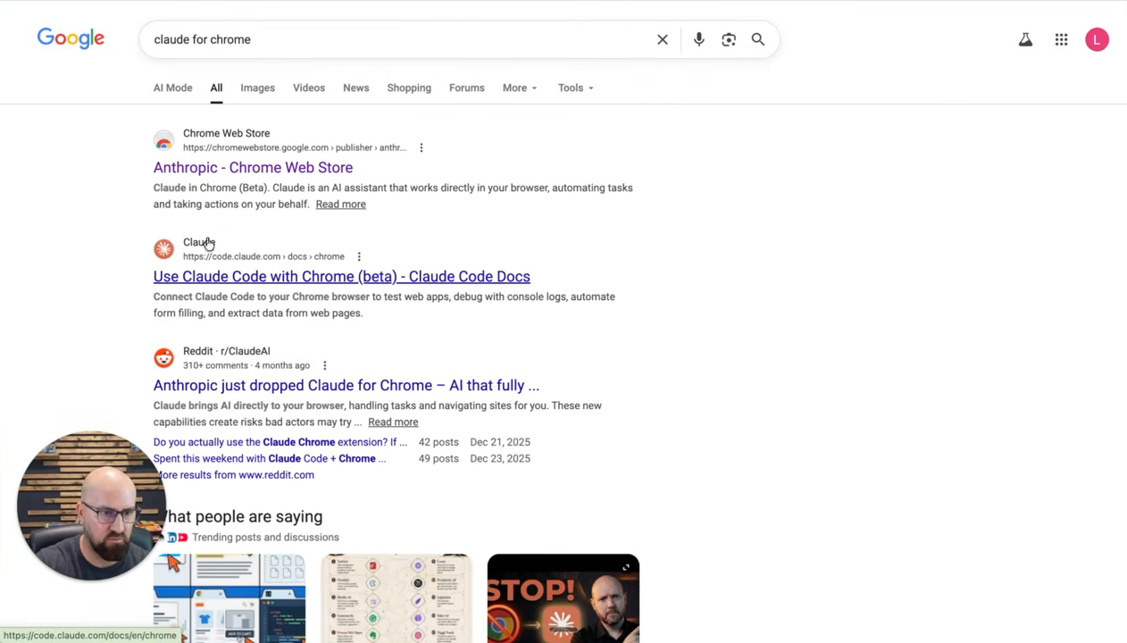
{"action": "left_click", "coordinate": [211, 171]}
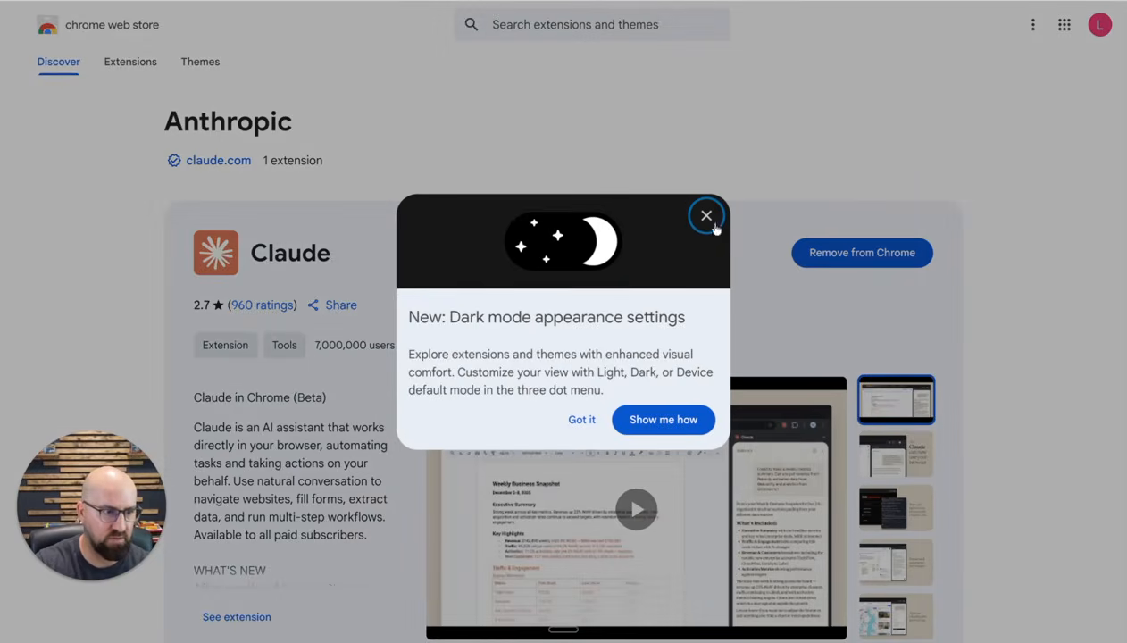
{"action": "left_click", "coordinate": [711, 224]}
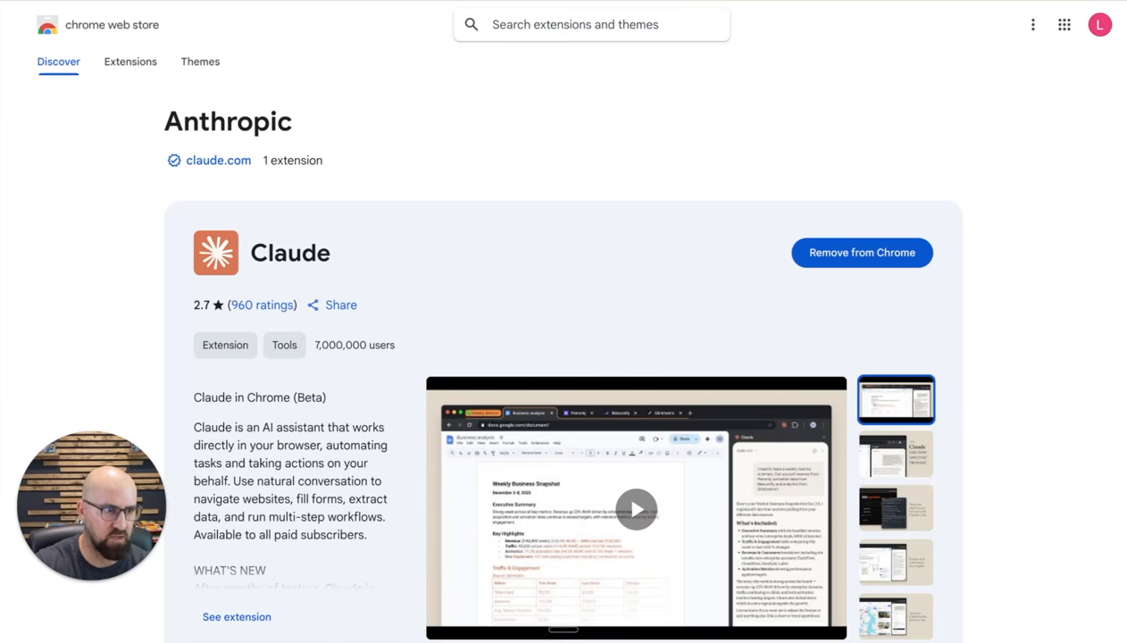
Open the Claude extension's chat beside the page and place the cursor in its message field.
{"action": "key", "text": "ctrl+e"}
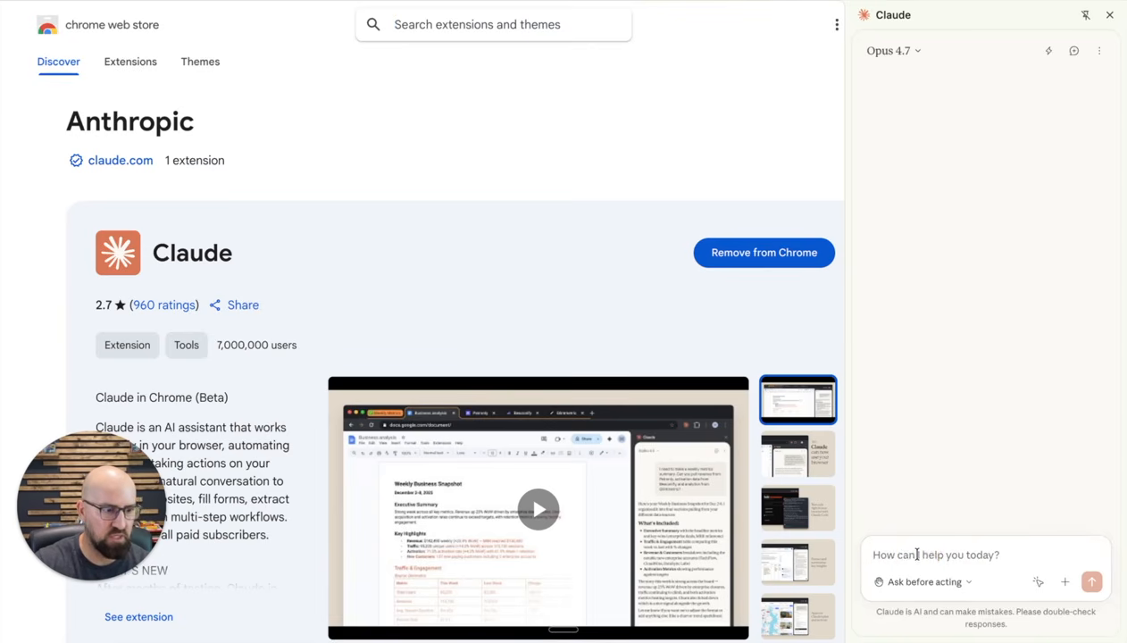
{"action": "left_click", "coordinate": [905, 555]}
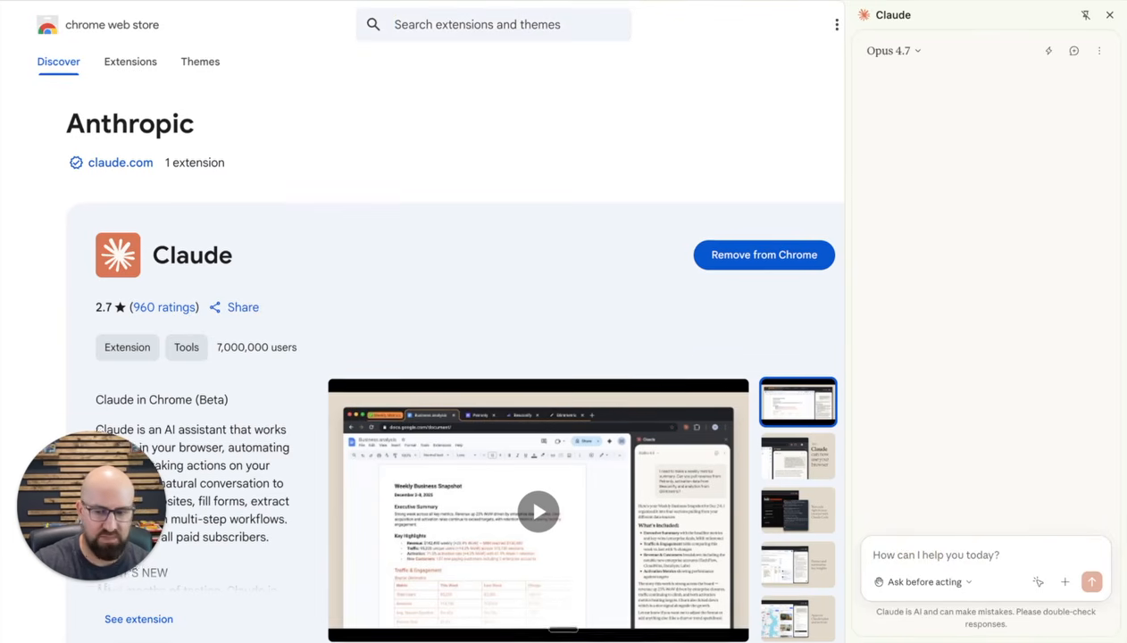
{"action": "left_click_drag", "start_coordinate": [678, 402], "coordinate": [943, 546]}
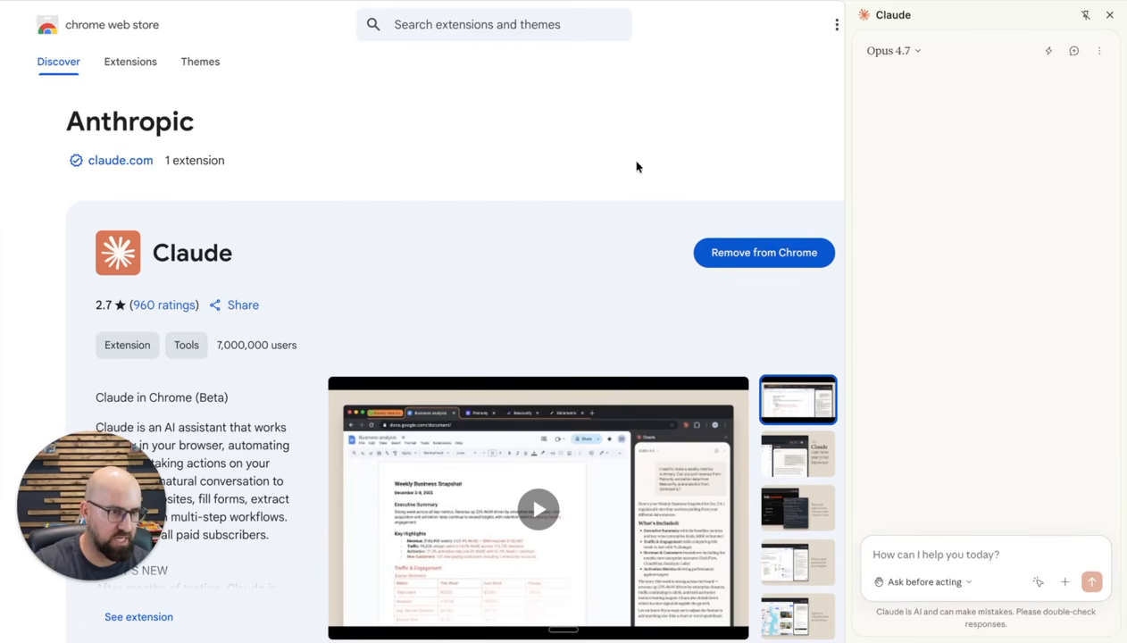
{"action": "scroll", "coordinate": [817, 465], "scroll_direction": "right", "scroll_amount": 1}
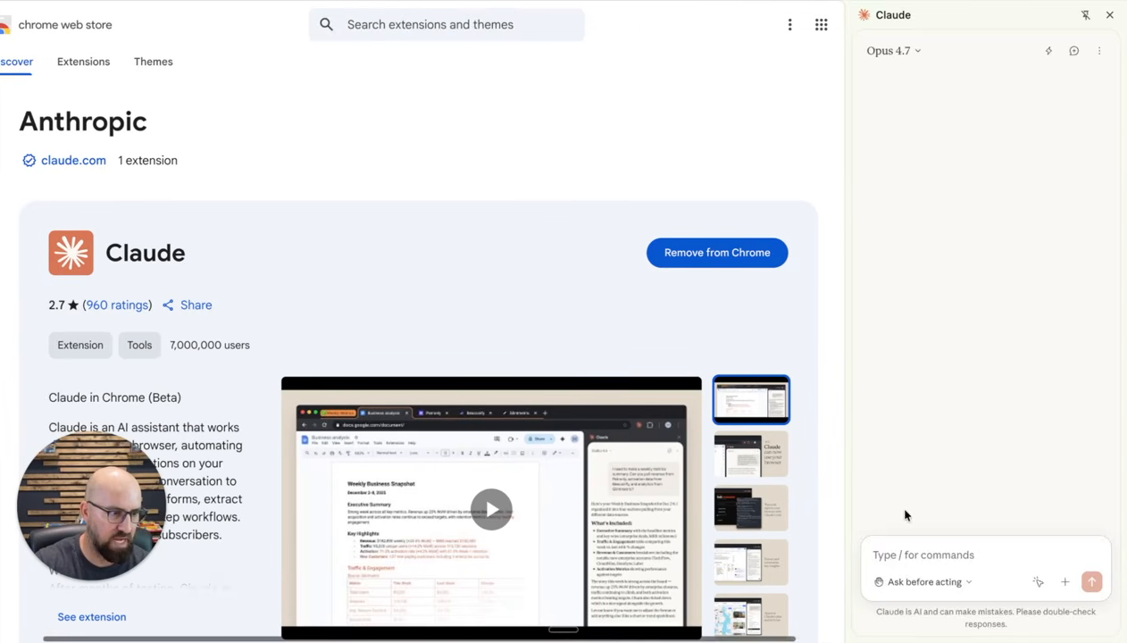
{"action": "left_click", "coordinate": [997, 557]}
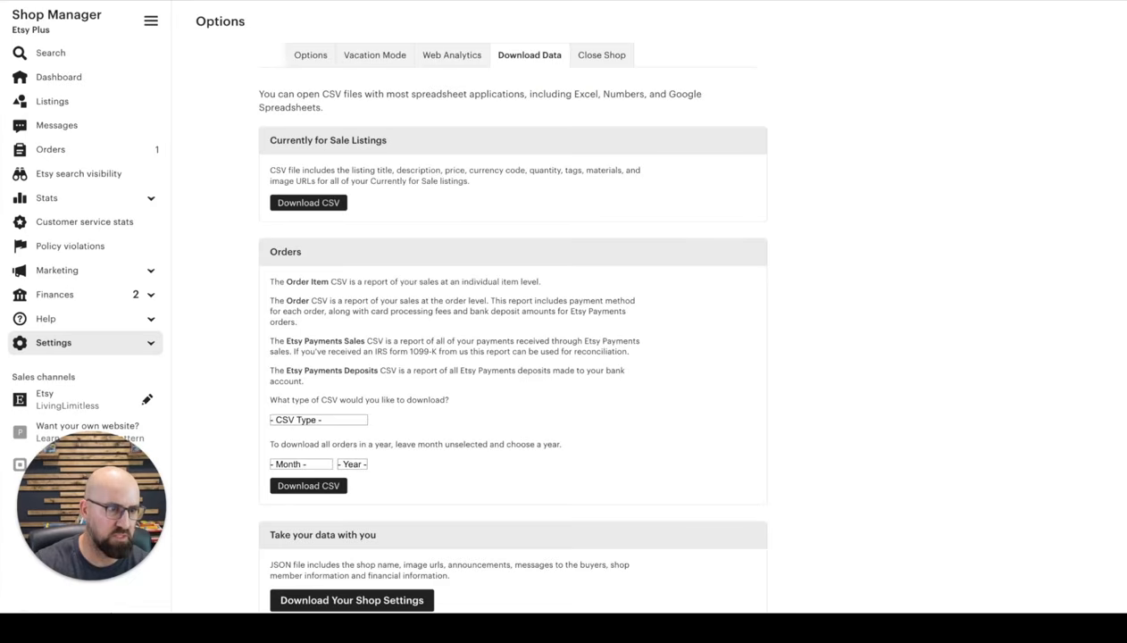
{"action": "key", "text": "ctrl+l"}
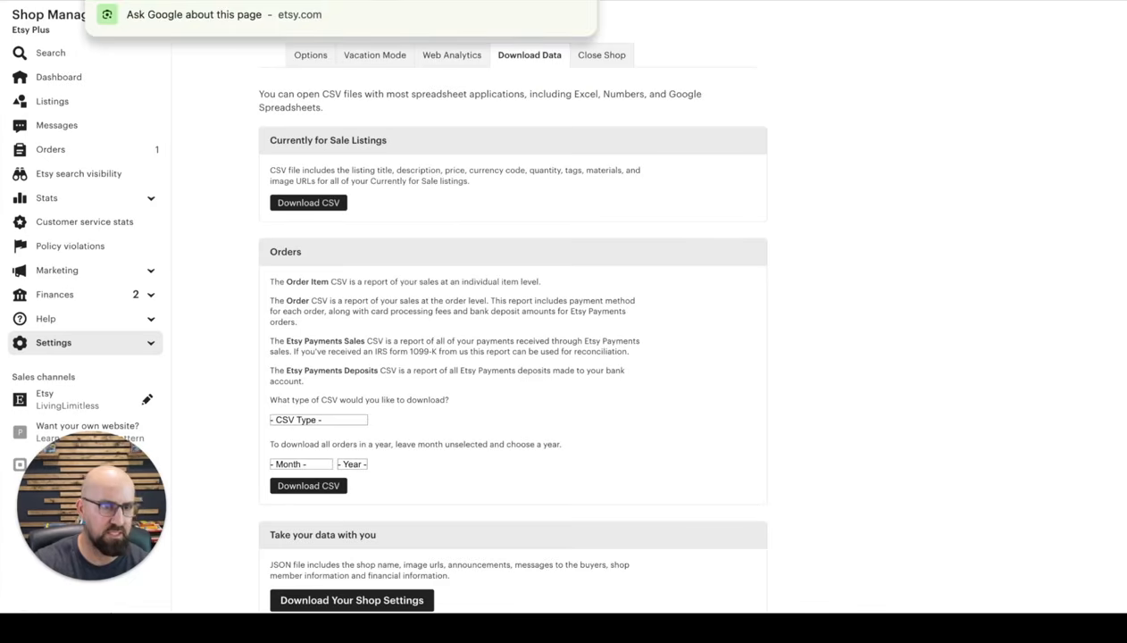
{"action": "type", "text": "www.etsy."}
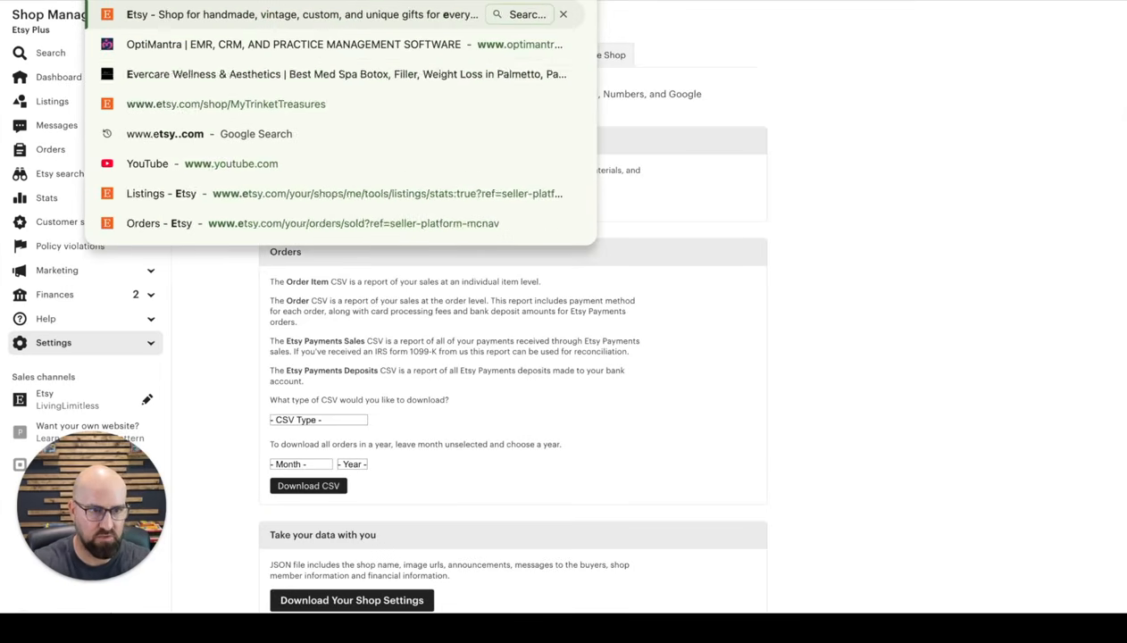
{"action": "key", "text": "Escape"}
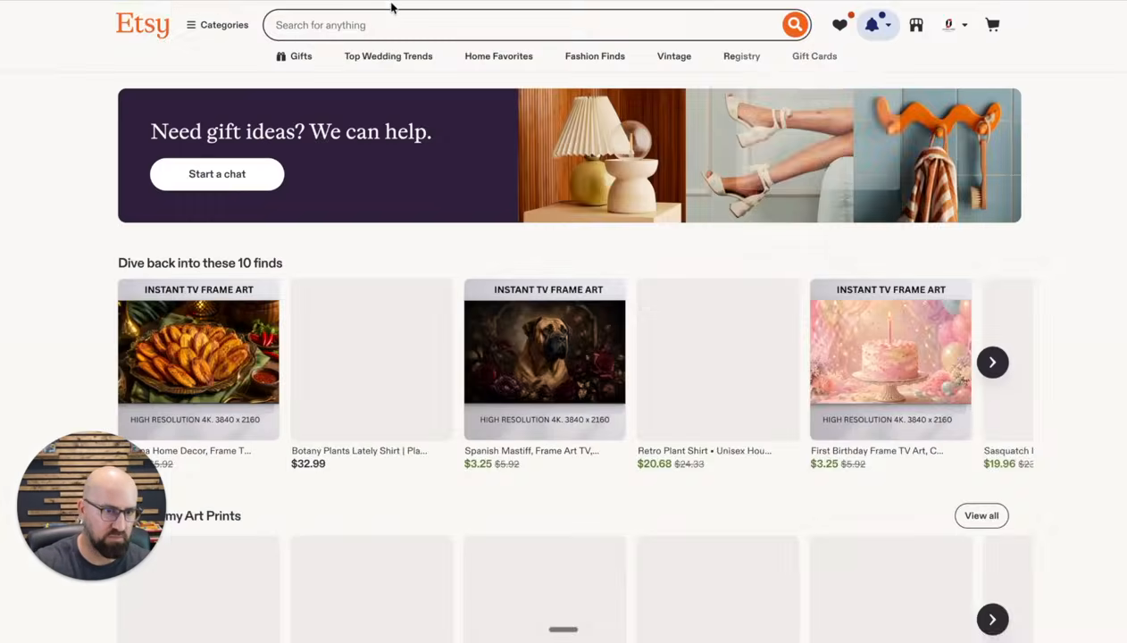
Open the TheLandofKate shop on Etsy, show its "Men - Mowers, Tools, etc" section and select the page address.
{"action": "left_click", "coordinate": [387, 382]}
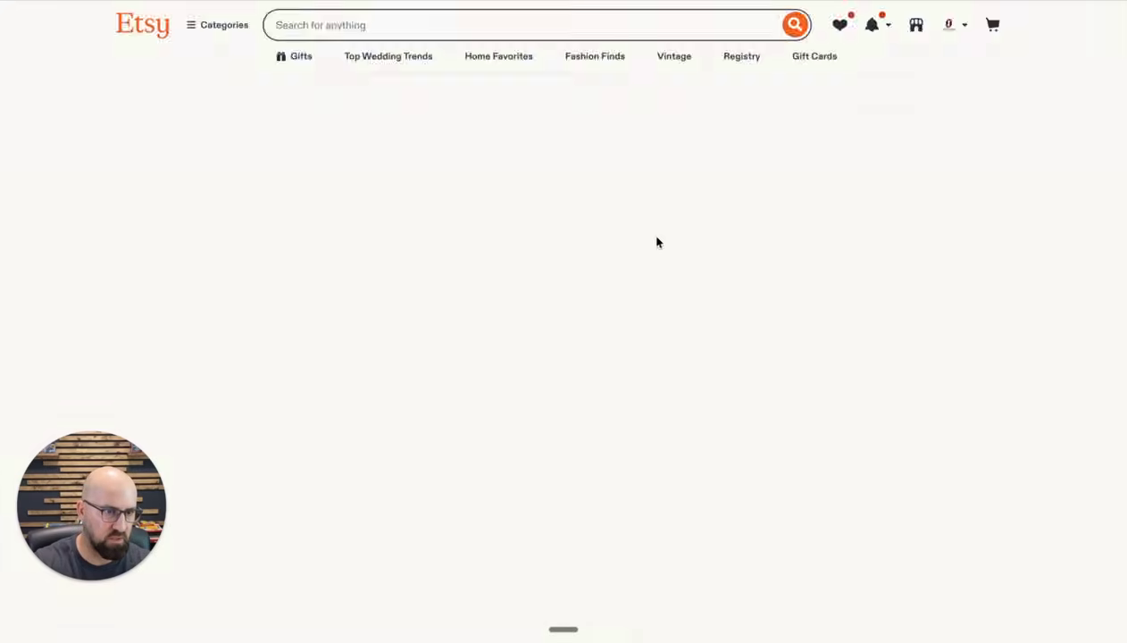
{"action": "left_click", "coordinate": [752, 187]}
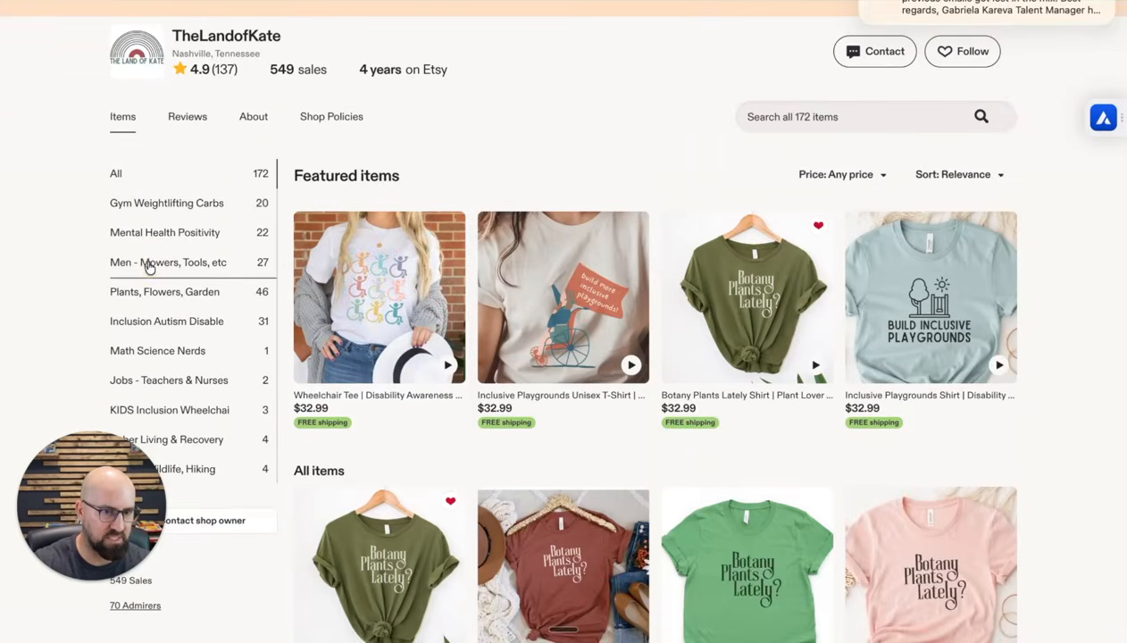
{"action": "left_click", "coordinate": [157, 268]}
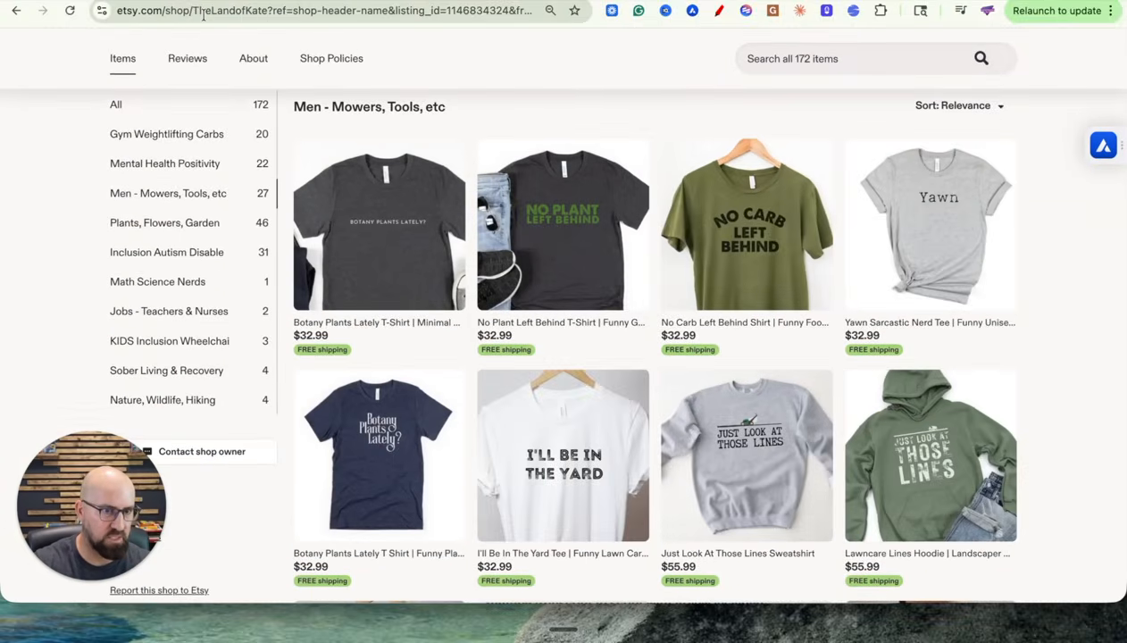
{"action": "left_click", "coordinate": [204, 15]}
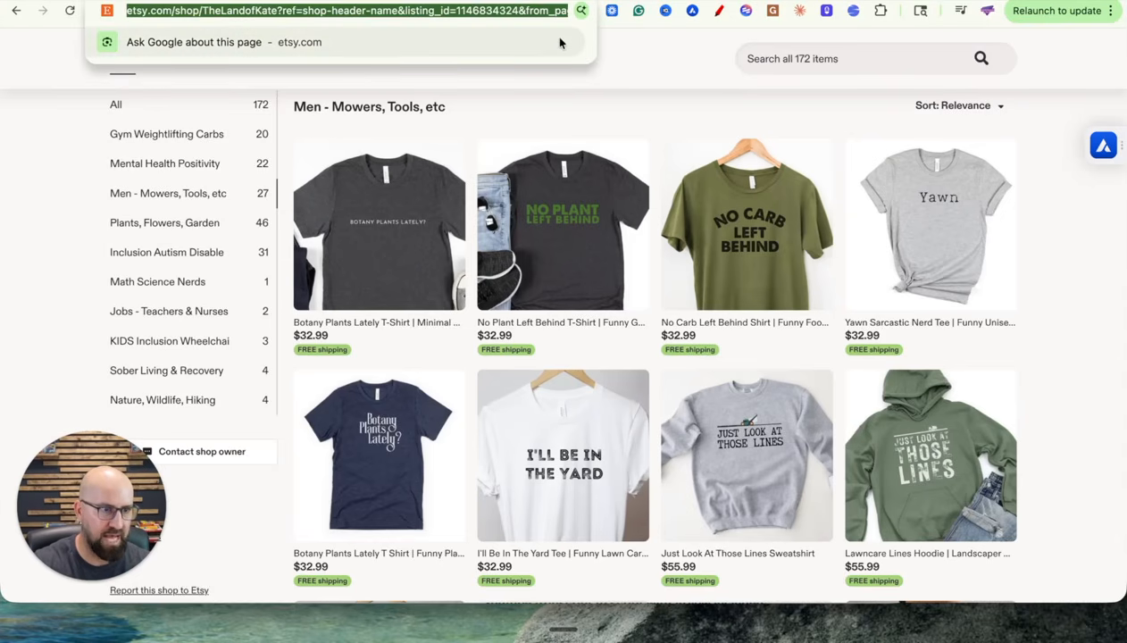
Return to Anthropic's Chrome Web Store page and place the cursor in the Claude chat's message field.
{"action": "left_click", "coordinate": [897, 1]}
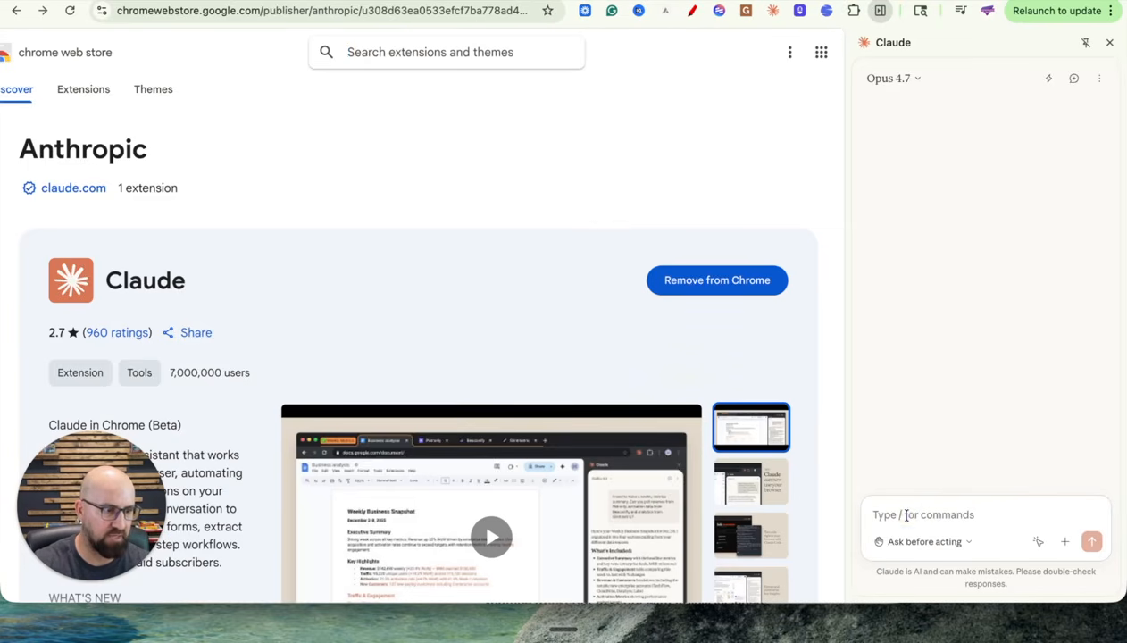
{"action": "left_click", "coordinate": [900, 515]}
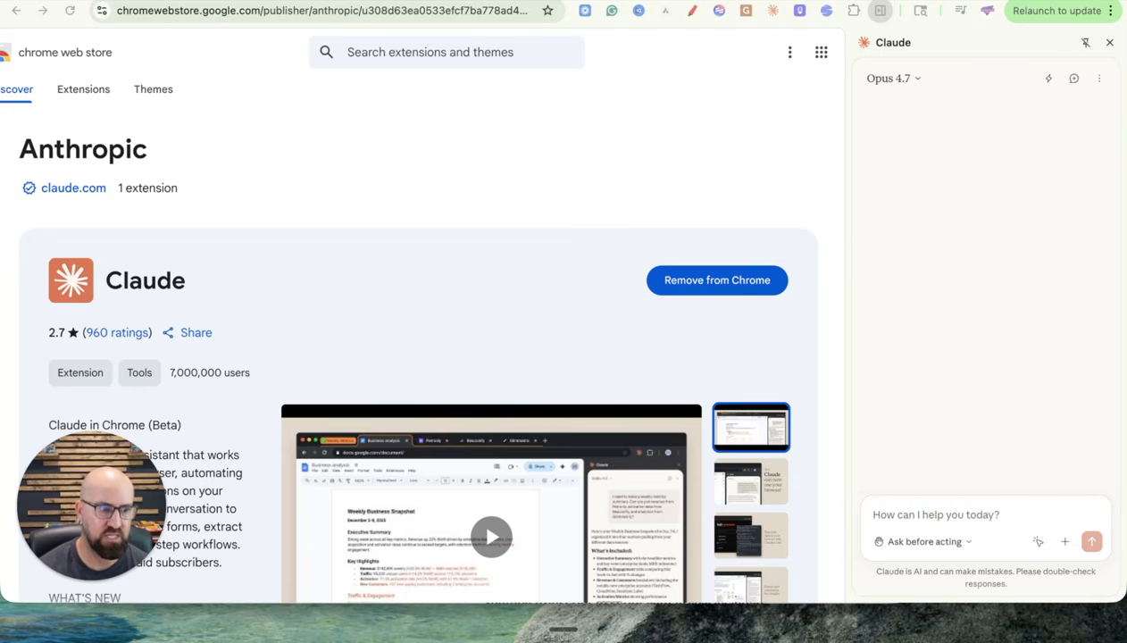
Search Google for "open ai codex", open the OpenAI Codex page on chatgpt.com and close the Claude chat beside it.
{"action": "left_click", "coordinate": [377, 18]}
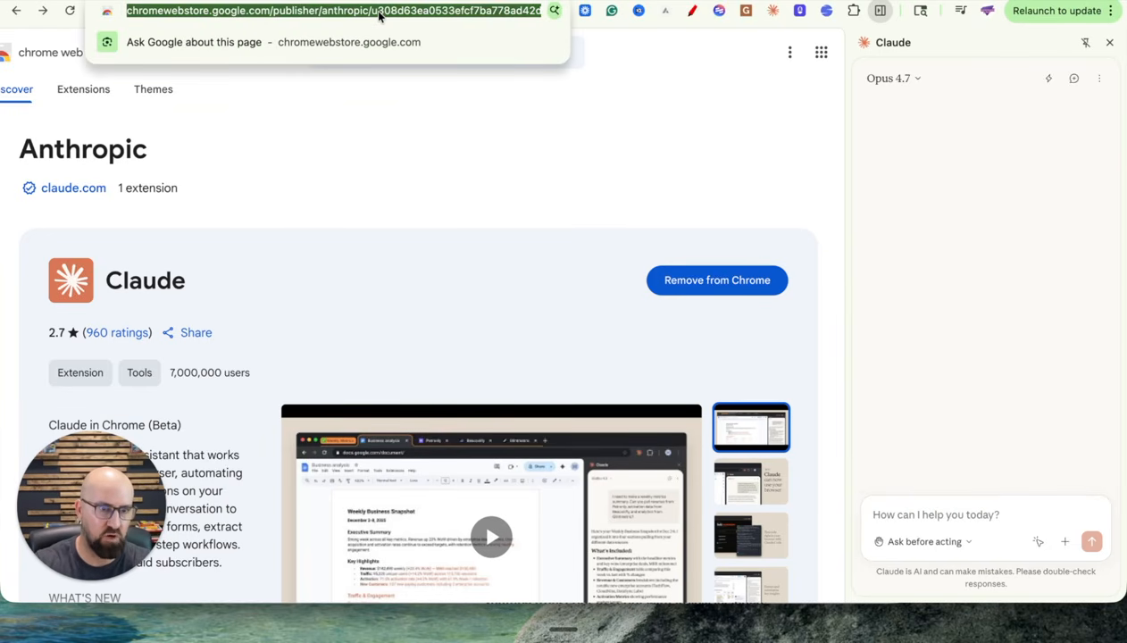
{"action": "type", "text": "open ai codex"}
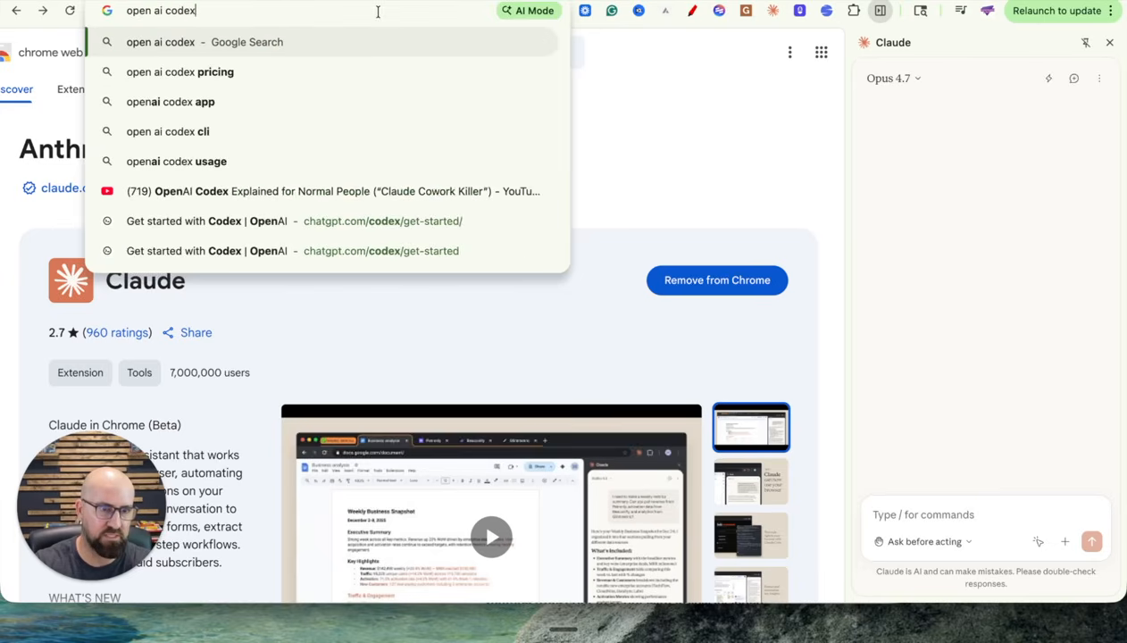
{"action": "key", "text": "Return"}
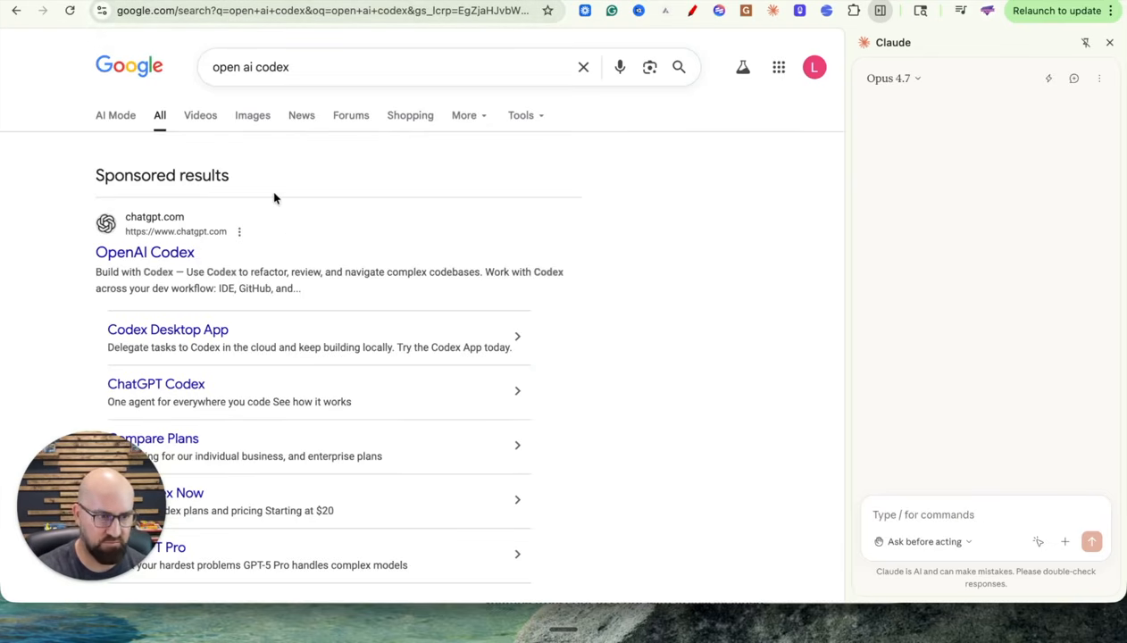
{"action": "left_click", "coordinate": [167, 254]}
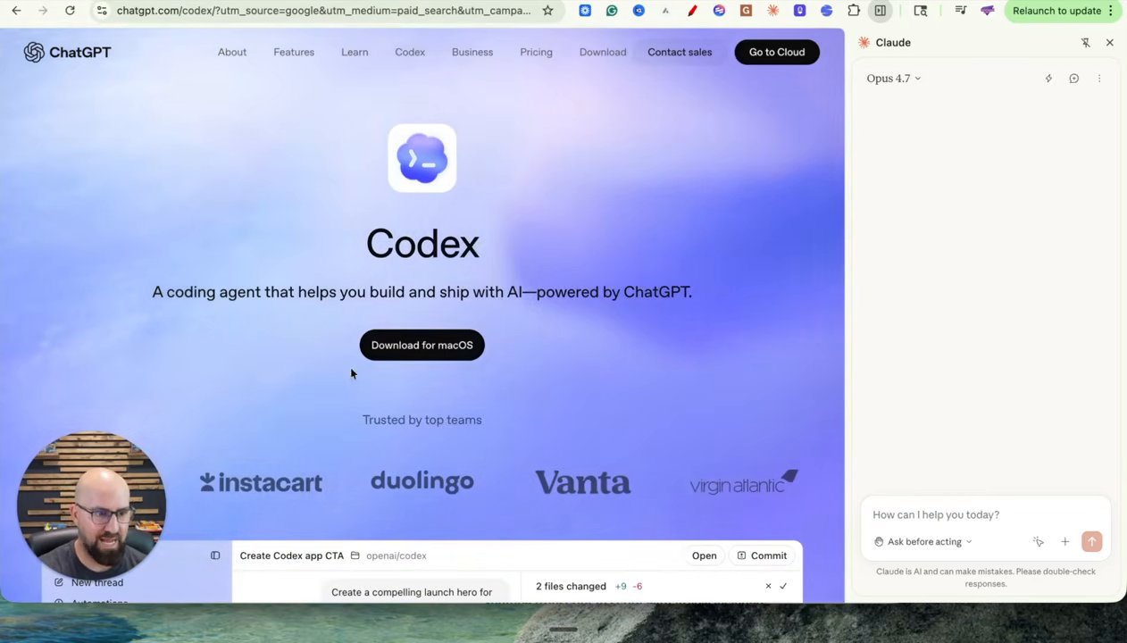
{"action": "left_click", "coordinate": [1108, 42]}
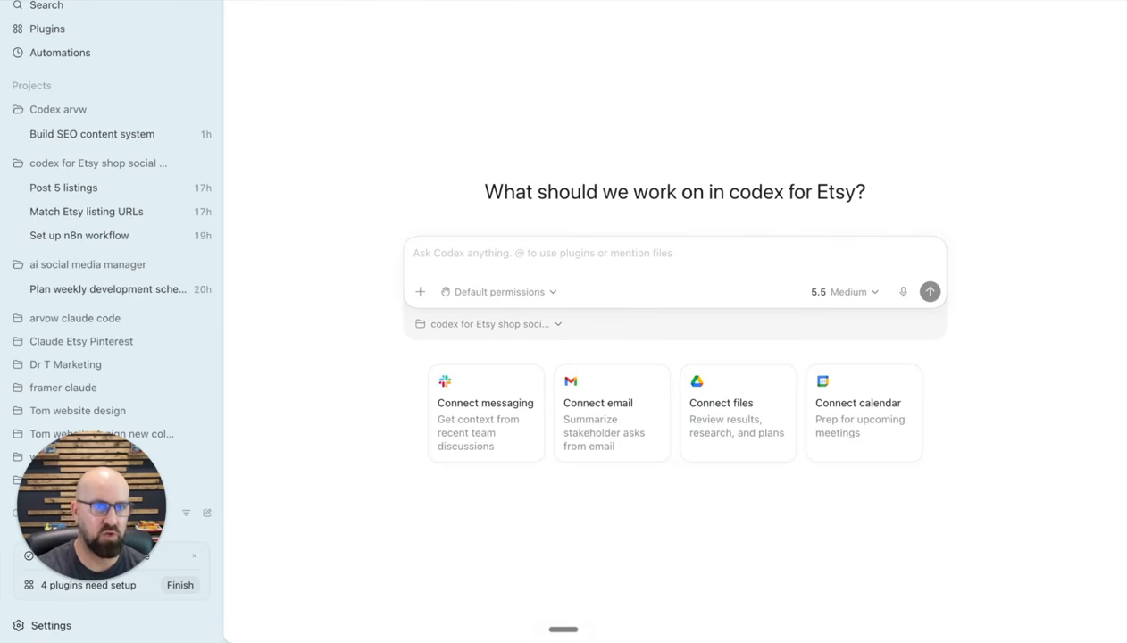
Switch to the Codex app, begin adding a new project from the project picker and cancel the folder selection.
{"action": "mouse_move", "coordinate": [39, 0]}
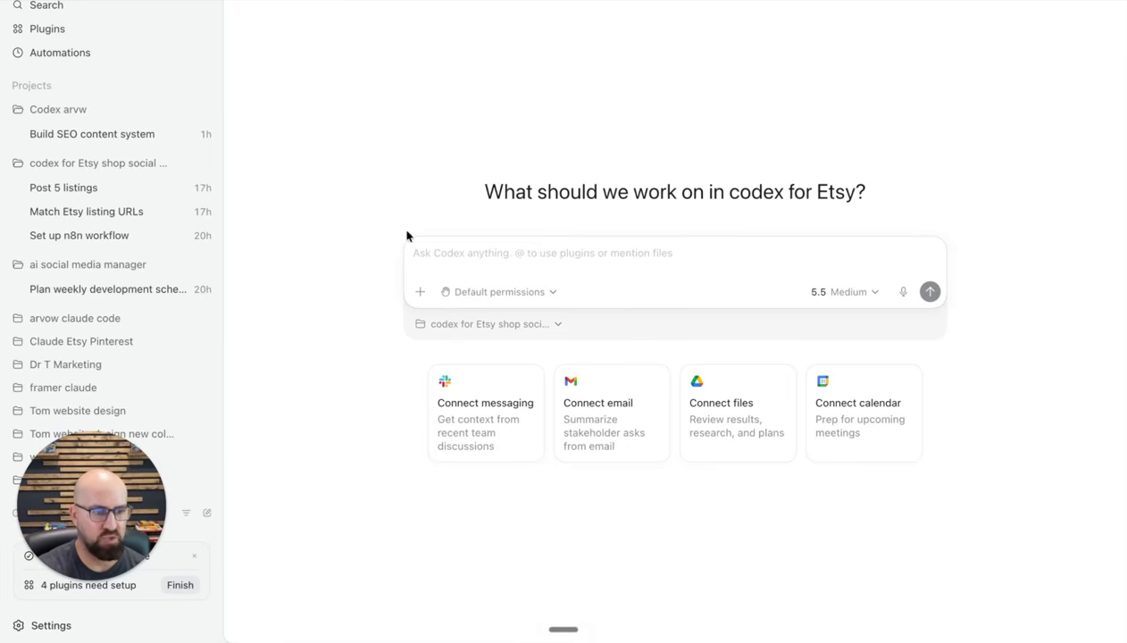
{"action": "left_click", "coordinate": [555, 323]}
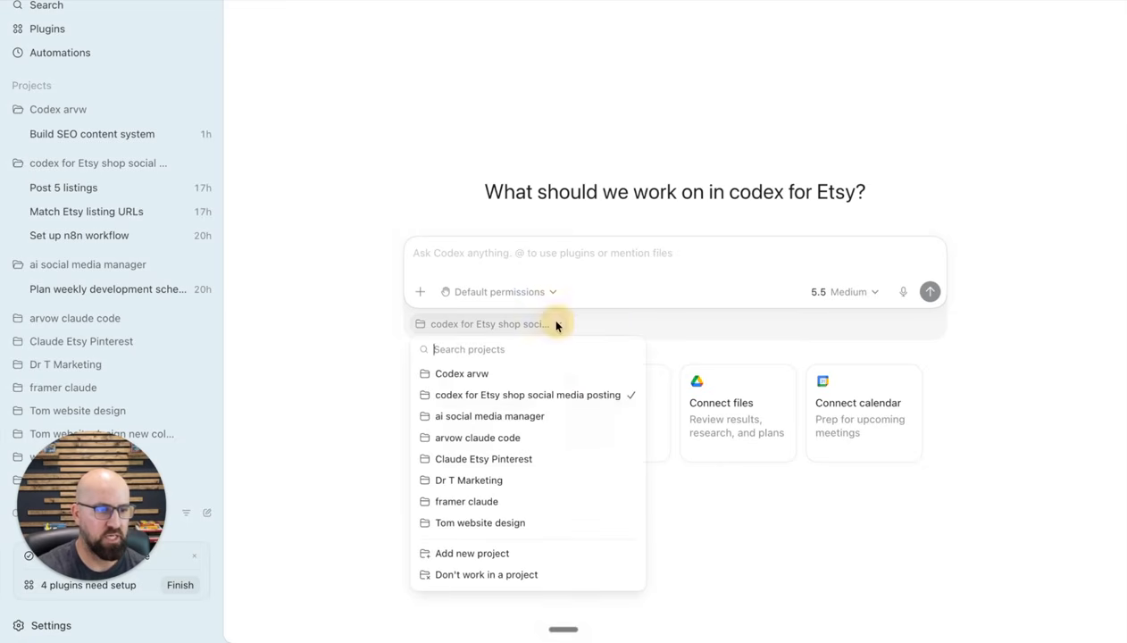
{"action": "left_click", "coordinate": [473, 551]}
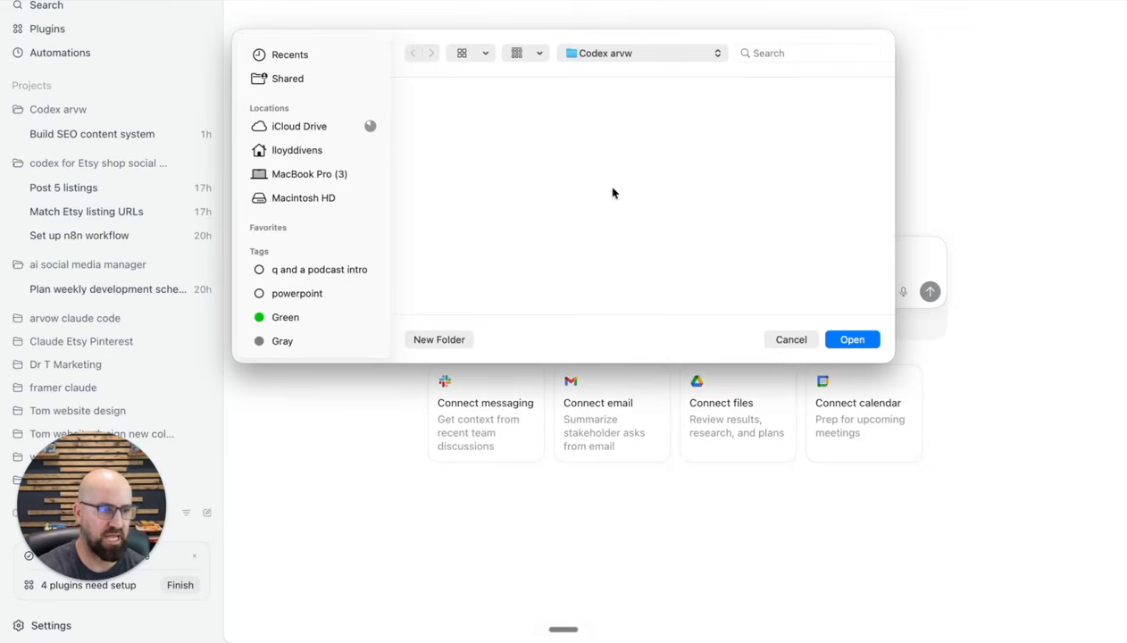
{"action": "left_click", "coordinate": [790, 339]}
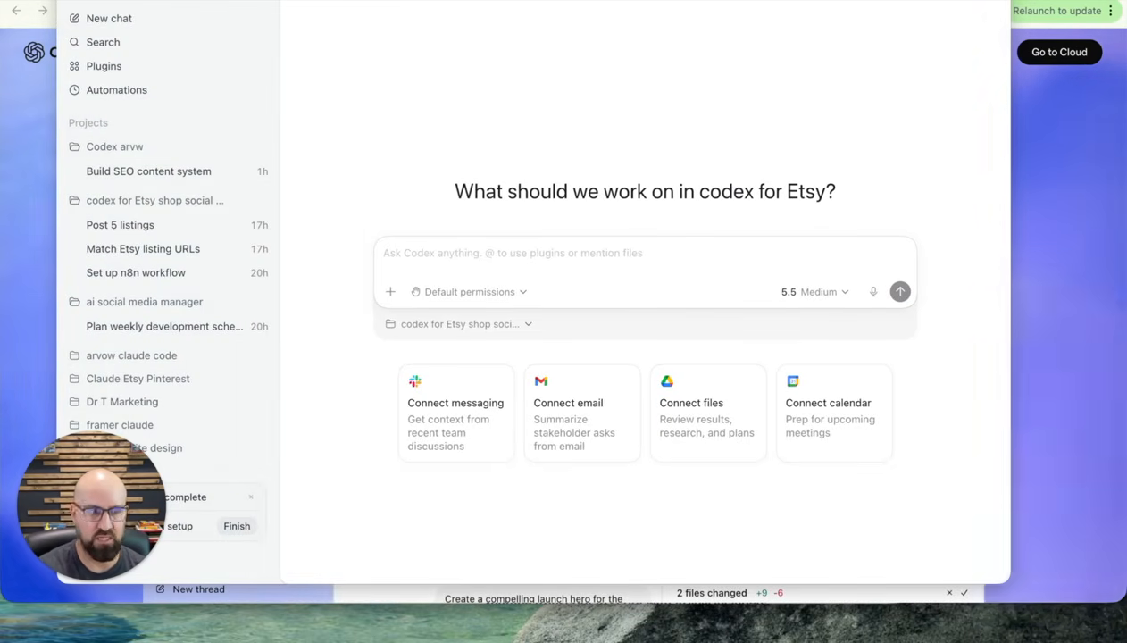
Open the output folder inside the Etsy social media project folder in Finder, review its generated images and close the window.
{"action": "left_click_drag", "start_coordinate": [403, 200], "coordinate": [471, 186]}
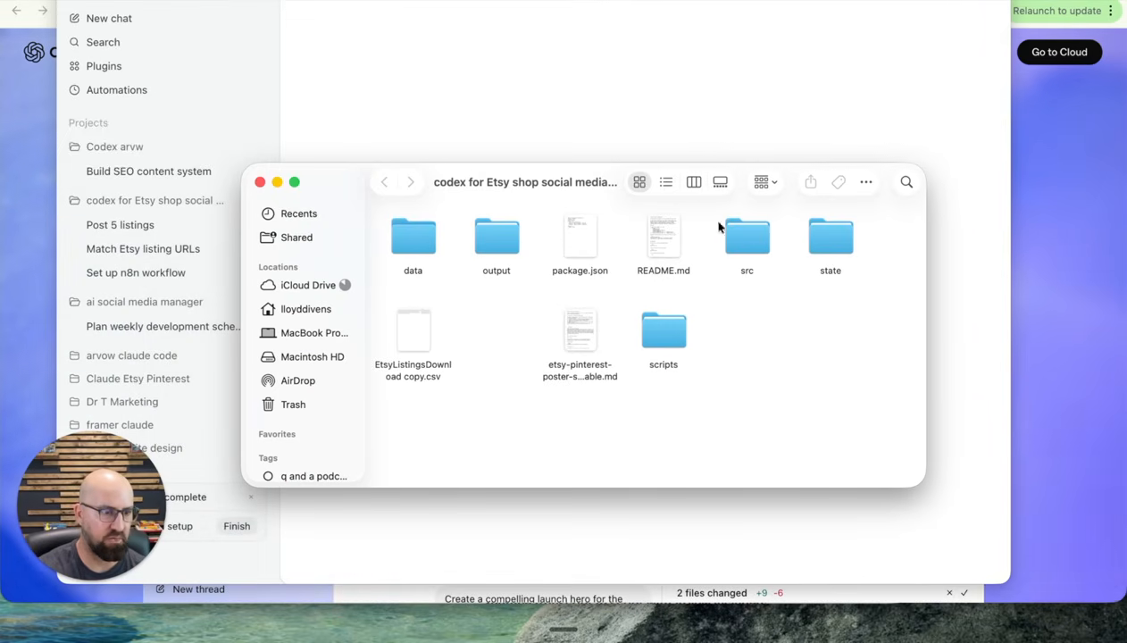
{"action": "double_click", "coordinate": [480, 244]}
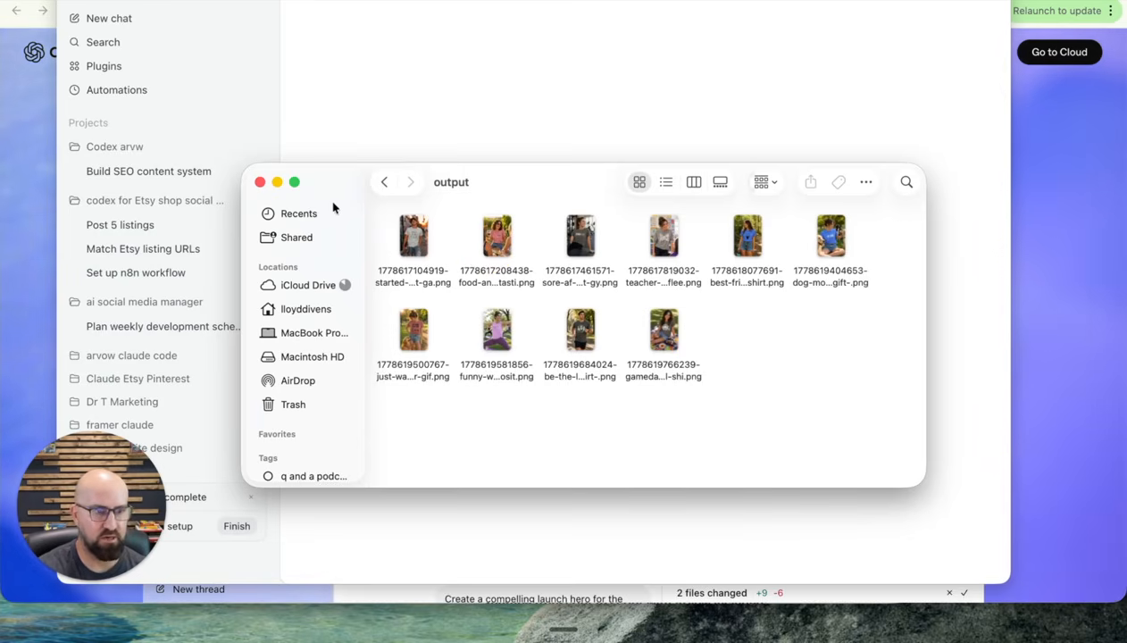
{"action": "left_click", "coordinate": [259, 182]}
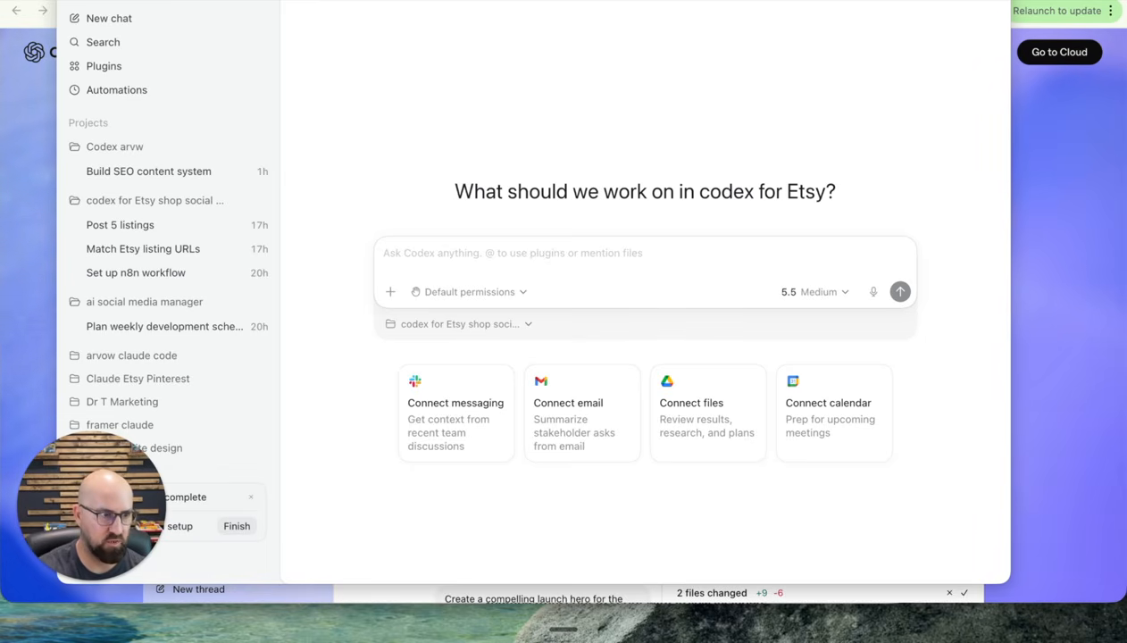
Switch to Chrome, open blank.page in a new tab and activate the drawing extension with the red pen.
{"action": "key", "text": "super+Tab"}
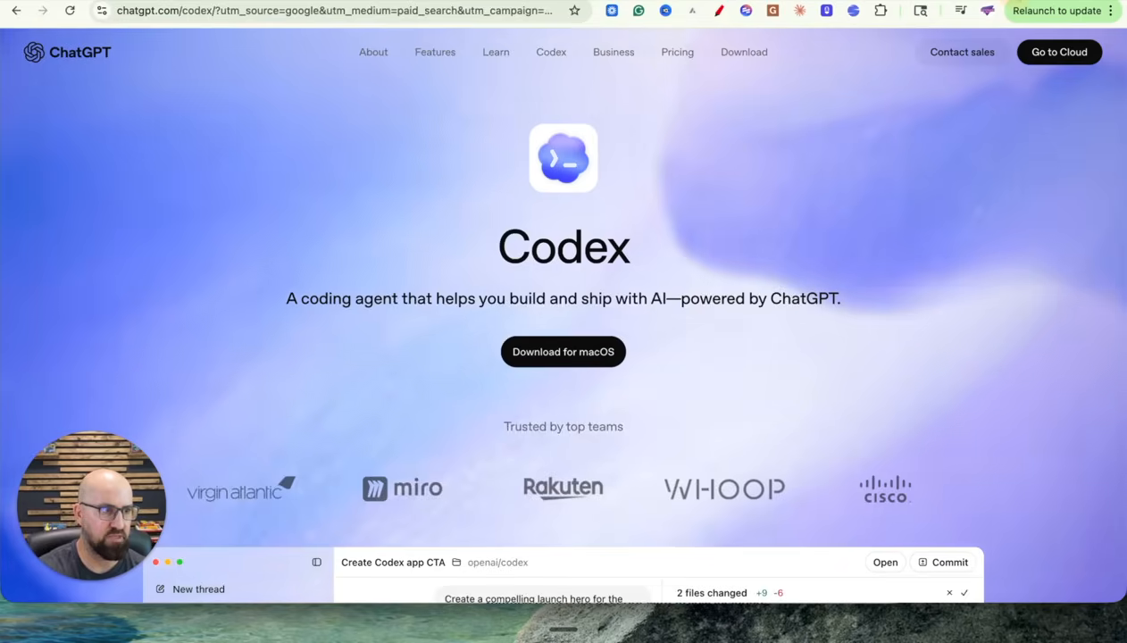
{"action": "key", "text": "super+t"}
{"action": "type", "text": "blan"}
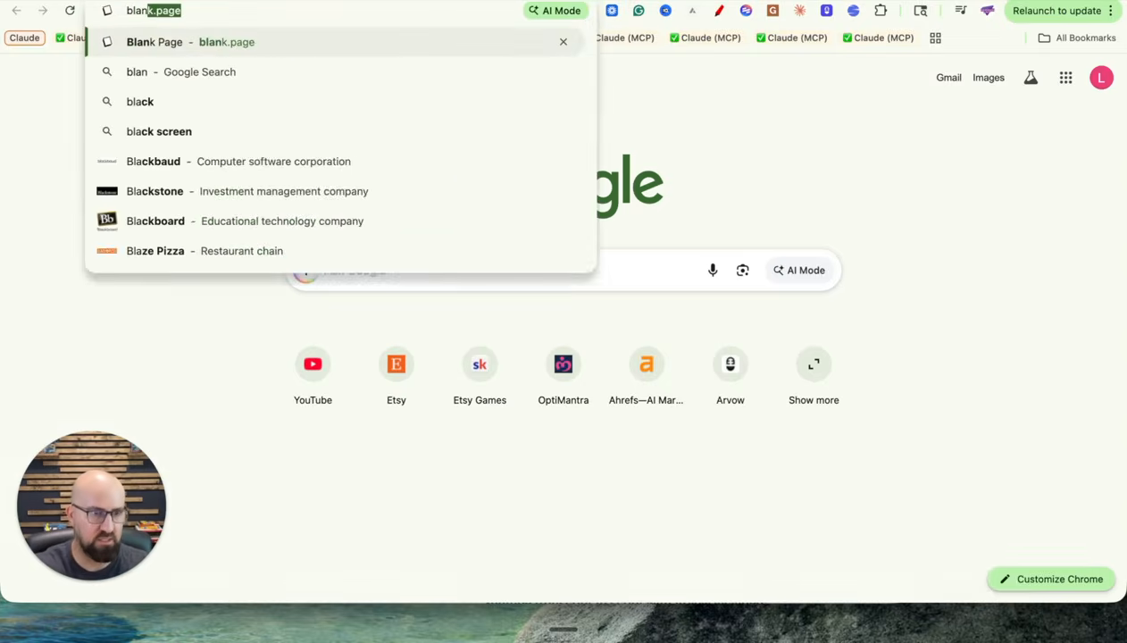
{"action": "key", "text": "Return"}
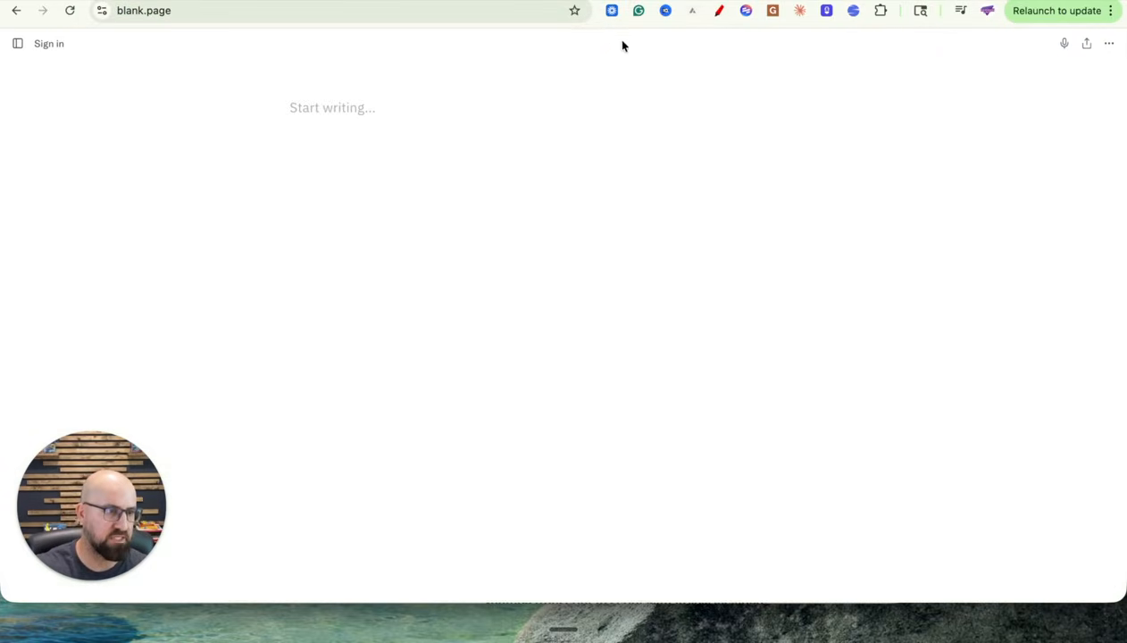
{"action": "left_click", "coordinate": [718, 10]}
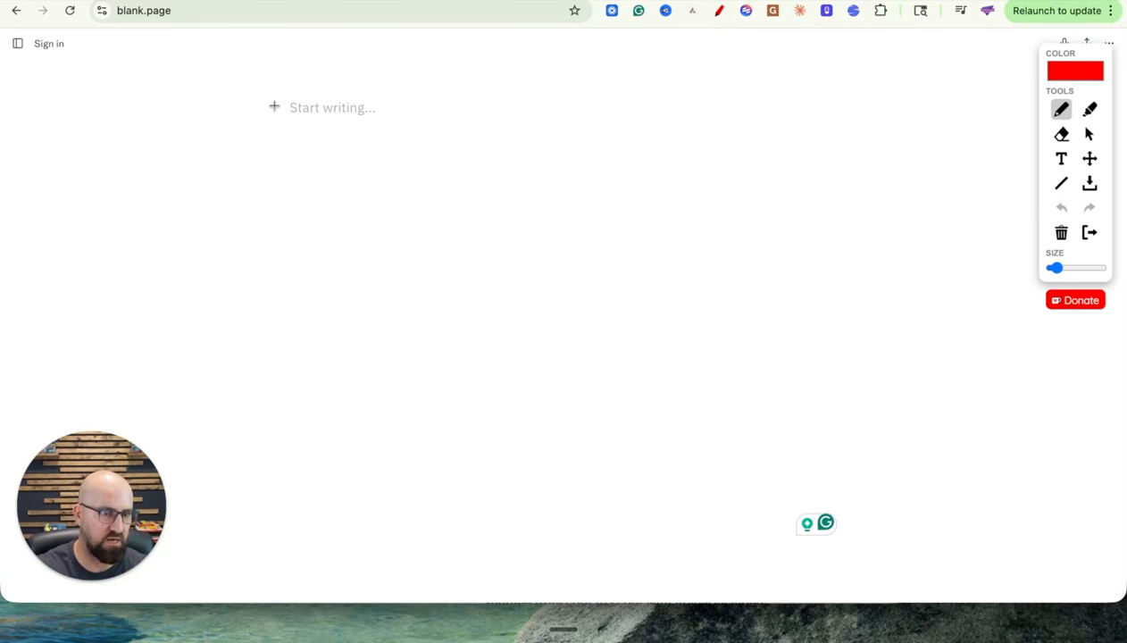
Sketch a large red box with text lines, two arcs curving beneath it, and a small document box with an arrow back to it.
{"action": "mouse_move", "coordinate": [250, 92]}
{"action": "left_mouse_down"}
{"action": "mouse_move", "coordinate": [276, 189]}
{"action": "mouse_move", "coordinate": [471, 106]}
{"action": "mouse_move", "coordinate": [257, 87]}
{"action": "mouse_move", "coordinate": [329, 105]}
{"action": "mouse_move", "coordinate": [432, 108]}
{"action": "left_mouse_up"}
{"action": "left_click_drag", "start_coordinate": [283, 121], "coordinate": [409, 132]}
{"action": "left_click_drag", "start_coordinate": [249, 142], "coordinate": [315, 141]}
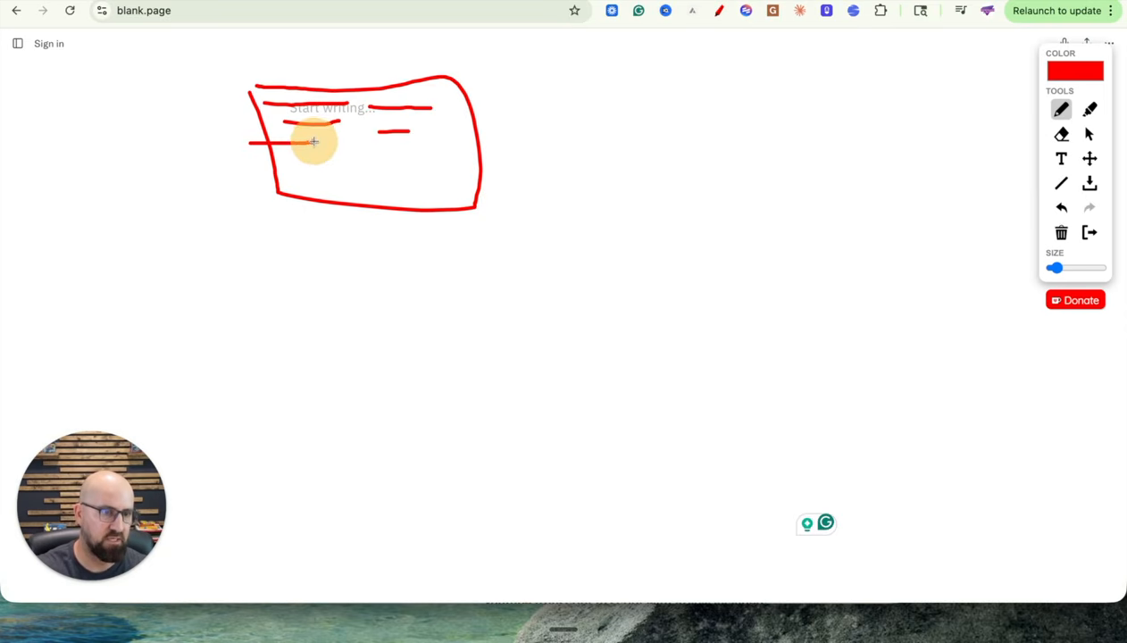
{"action": "mouse_move", "coordinate": [214, 97]}
{"action": "left_mouse_down"}
{"action": "mouse_move", "coordinate": [216, 118]}
{"action": "mouse_move", "coordinate": [352, 255]}
{"action": "left_mouse_up"}
{"action": "mouse_move", "coordinate": [507, 111]}
{"action": "left_mouse_down"}
{"action": "mouse_move", "coordinate": [473, 246]}
{"action": "mouse_move", "coordinate": [416, 253]}
{"action": "left_mouse_up"}
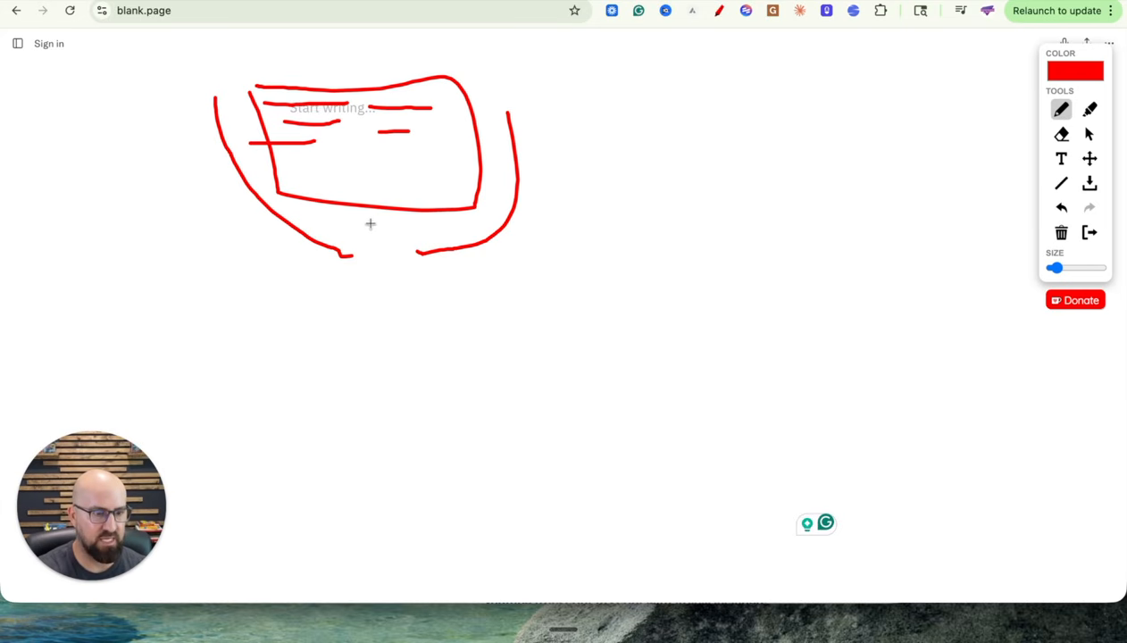
{"action": "mouse_move", "coordinate": [352, 273]}
{"action": "left_mouse_down"}
{"action": "mouse_move", "coordinate": [377, 367]}
{"action": "mouse_move", "coordinate": [382, 292]}
{"action": "mouse_move", "coordinate": [355, 284]}
{"action": "mouse_move", "coordinate": [392, 320]}
{"action": "mouse_move", "coordinate": [413, 319]}
{"action": "mouse_move", "coordinate": [404, 347]}
{"action": "mouse_move", "coordinate": [251, 213]}
{"action": "mouse_move", "coordinate": [271, 169]}
{"action": "mouse_move", "coordinate": [277, 181]}
{"action": "left_mouse_up"}
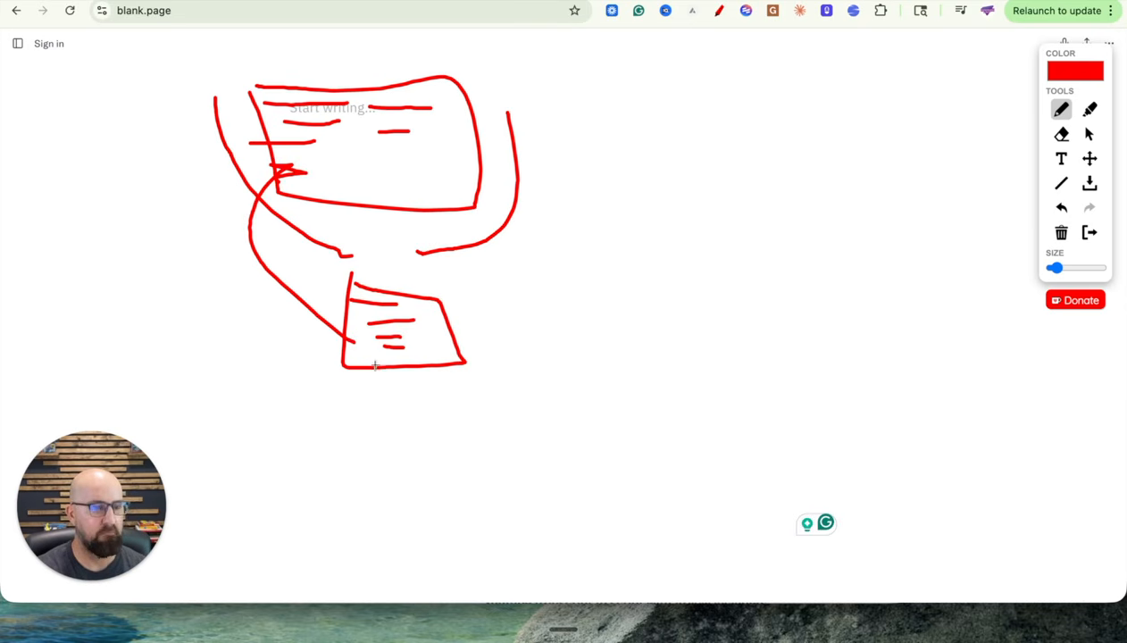
Sketch an image box with a stick figure and a text box below the document, with a line leading out of the text box.
{"action": "mouse_move", "coordinate": [365, 408]}
{"action": "left_mouse_down"}
{"action": "mouse_move", "coordinate": [360, 473]}
{"action": "mouse_move", "coordinate": [455, 435]}
{"action": "mouse_move", "coordinate": [376, 406]}
{"action": "mouse_move", "coordinate": [400, 417]}
{"action": "mouse_move", "coordinate": [394, 445]}
{"action": "mouse_move", "coordinate": [383, 437]}
{"action": "mouse_move", "coordinate": [403, 440]}
{"action": "mouse_move", "coordinate": [397, 451]}
{"action": "left_mouse_up"}
{"action": "mouse_move", "coordinate": [485, 415]}
{"action": "left_mouse_down"}
{"action": "mouse_move", "coordinate": [589, 470]}
{"action": "mouse_move", "coordinate": [593, 409]}
{"action": "mouse_move", "coordinate": [502, 408]}
{"action": "mouse_move", "coordinate": [567, 412]}
{"action": "mouse_move", "coordinate": [534, 454]}
{"action": "left_mouse_up"}
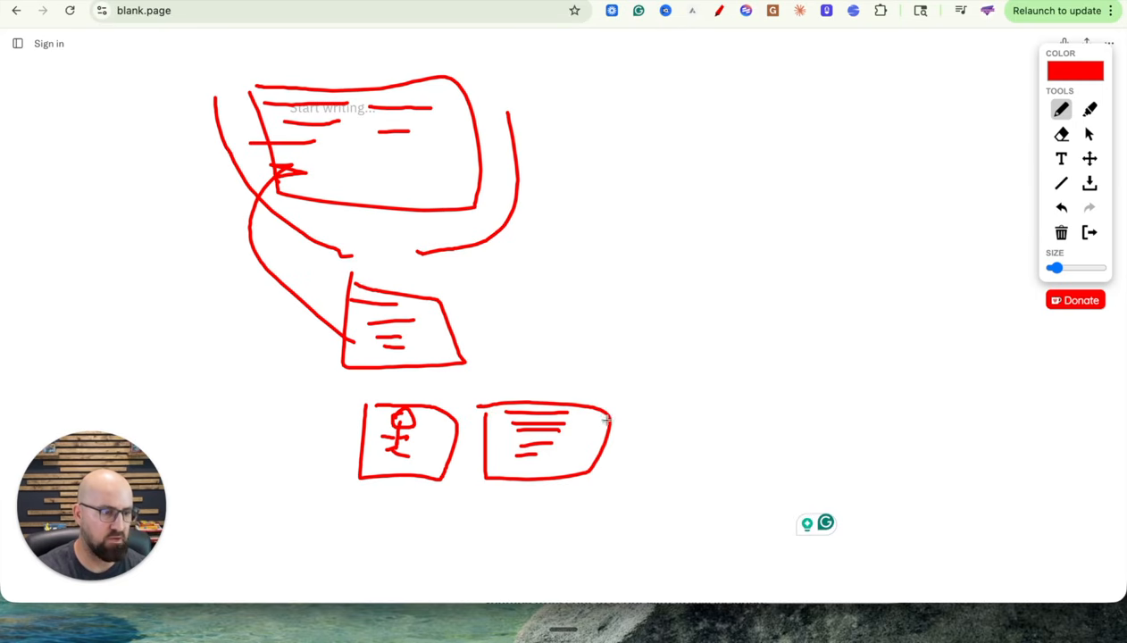
{"action": "left_click_drag", "start_coordinate": [606, 419], "coordinate": [705, 408]}
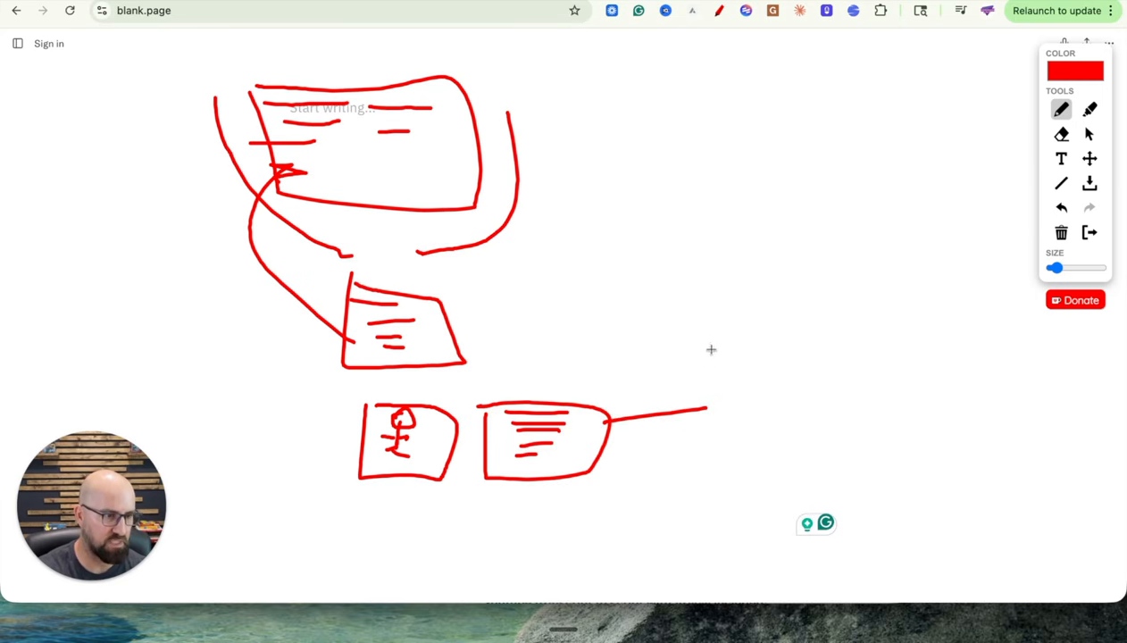
Draw a box labelled B at the end of the line and connect it to a second box labelled P.
{"action": "mouse_move", "coordinate": [711, 349]}
{"action": "left_mouse_down"}
{"action": "mouse_move", "coordinate": [717, 429]}
{"action": "mouse_move", "coordinate": [787, 340]}
{"action": "mouse_move", "coordinate": [720, 357]}
{"action": "mouse_move", "coordinate": [711, 385]}
{"action": "left_mouse_up"}
{"action": "left_click_drag", "start_coordinate": [799, 384], "coordinate": [913, 373]}
{"action": "mouse_move", "coordinate": [925, 335]}
{"action": "left_mouse_down"}
{"action": "mouse_move", "coordinate": [927, 382]}
{"action": "mouse_move", "coordinate": [1002, 408]}
{"action": "left_mouse_up"}
{"action": "left_click_drag", "start_coordinate": [944, 335], "coordinate": [942, 334]}
{"action": "mouse_move", "coordinate": [950, 356]}
{"action": "left_mouse_down"}
{"action": "mouse_move", "coordinate": [948, 389]}
{"action": "mouse_move", "coordinate": [994, 357]}
{"action": "mouse_move", "coordinate": [948, 369]}
{"action": "left_mouse_up"}
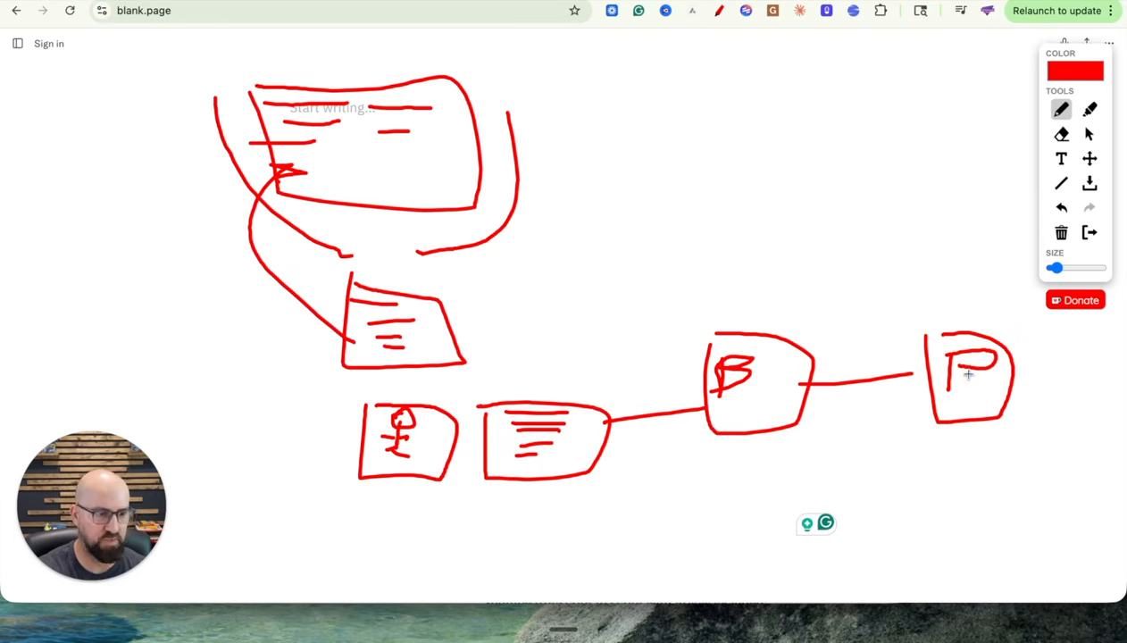
Draw a box labelled FB below the P box and connect it to the B box.
{"action": "left_click_drag", "start_coordinate": [784, 412], "coordinate": [886, 451]}
{"action": "mouse_move", "coordinate": [900, 441]}
{"action": "left_mouse_down"}
{"action": "mouse_move", "coordinate": [900, 468]}
{"action": "mouse_move", "coordinate": [913, 448]}
{"action": "left_mouse_up"}
{"action": "mouse_move", "coordinate": [927, 473]}
{"action": "left_mouse_down"}
{"action": "mouse_move", "coordinate": [943, 440]}
{"action": "mouse_move", "coordinate": [928, 471]}
{"action": "left_mouse_up"}
{"action": "mouse_move", "coordinate": [881, 430]}
{"action": "left_mouse_down"}
{"action": "mouse_move", "coordinate": [877, 462]}
{"action": "mouse_move", "coordinate": [993, 468]}
{"action": "mouse_move", "coordinate": [883, 440]}
{"action": "left_mouse_up"}
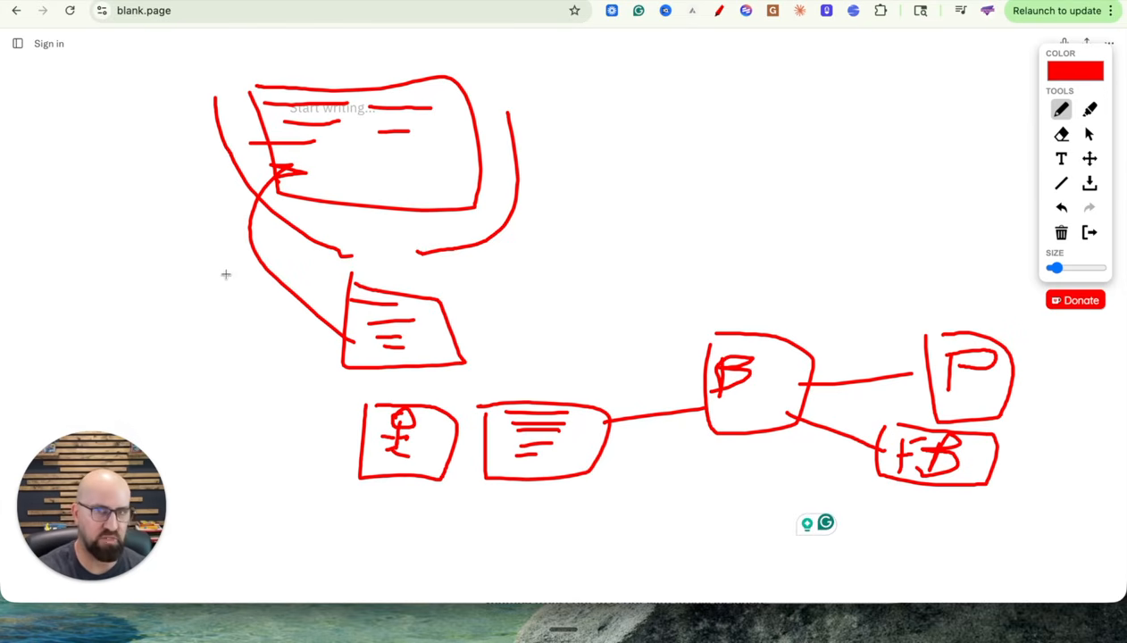
Draw another group of red pen strokes in the empty area above the B and P boxes.
{"action": "left_click_drag", "start_coordinate": [639, 128], "coordinate": [644, 266]}
{"action": "mouse_move", "coordinate": [757, 153]}
{"action": "left_mouse_down"}
{"action": "mouse_move", "coordinate": [686, 189]}
{"action": "mouse_move", "coordinate": [749, 163]}
{"action": "left_mouse_up"}
{"action": "mouse_move", "coordinate": [839, 166]}
{"action": "left_mouse_down"}
{"action": "mouse_move", "coordinate": [800, 185]}
{"action": "mouse_move", "coordinate": [822, 181]}
{"action": "left_mouse_up"}
{"action": "mouse_move", "coordinate": [934, 136]}
{"action": "left_mouse_down"}
{"action": "mouse_move", "coordinate": [899, 147]}
{"action": "mouse_move", "coordinate": [875, 201]}
{"action": "mouse_move", "coordinate": [900, 183]}
{"action": "left_mouse_up"}
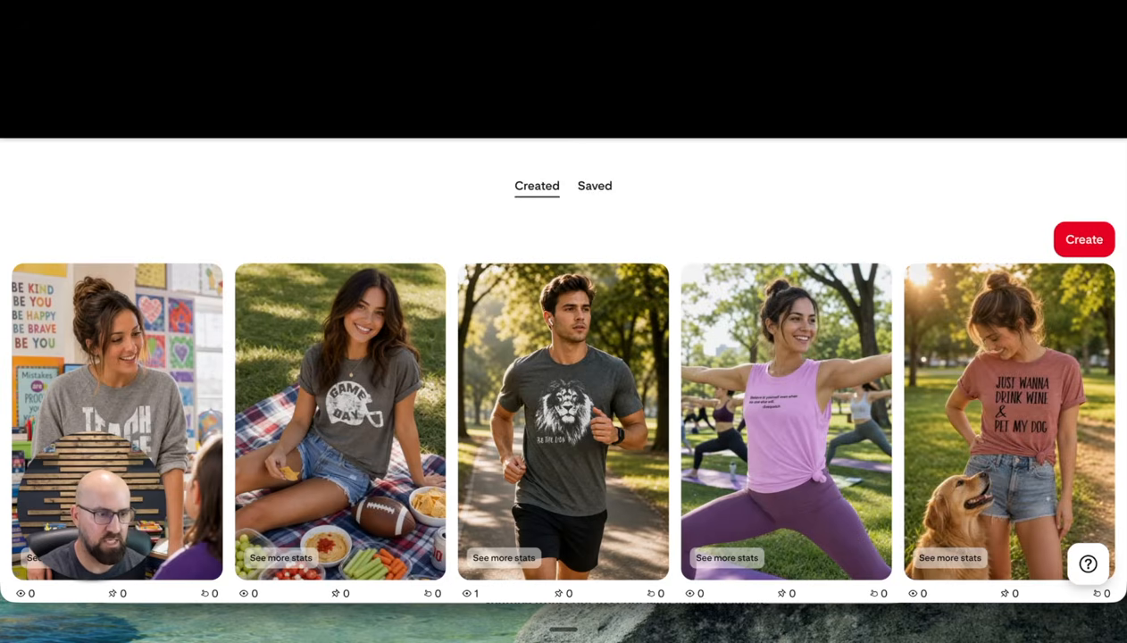
Review the T-shirt pins among the created pins on the Pinterest profile.
{"action": "scroll", "coordinate": [311, 216], "scroll_direction": "down", "scroll_amount": 1}
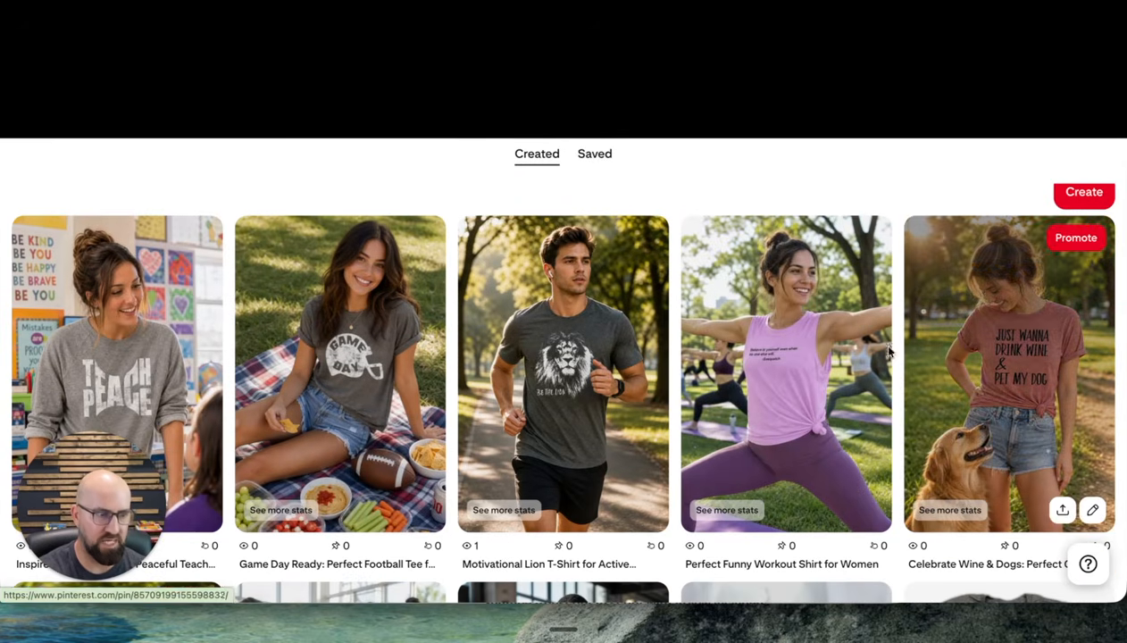
{"action": "scroll", "coordinate": [889, 353], "scroll_direction": "up", "scroll_amount": 2}
{"action": "scroll", "coordinate": [817, 350], "scroll_direction": "down", "scroll_amount": 1}
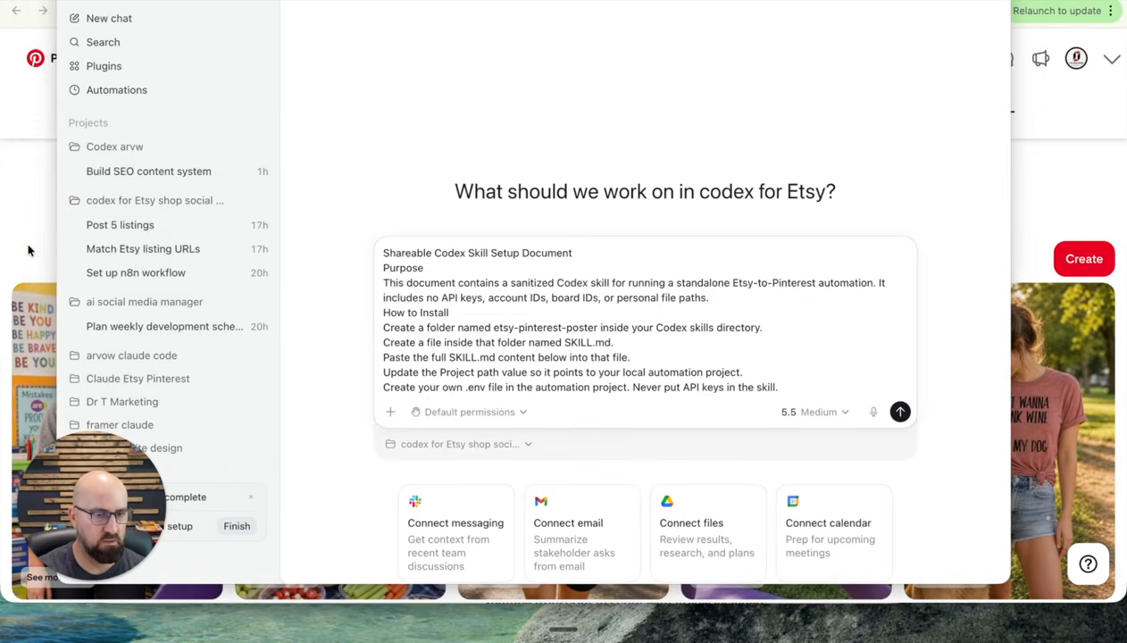
Paste the "Shareable Codex Skill Setup Document" text into the Codex prompt of the Etsy project and look through it.
{"action": "key", "text": "super+v"}
{"action": "scroll", "coordinate": [541, 363], "scroll_direction": "down", "scroll_amount": 2}
{"action": "scroll", "coordinate": [540, 363], "scroll_direction": "up", "scroll_amount": 3}
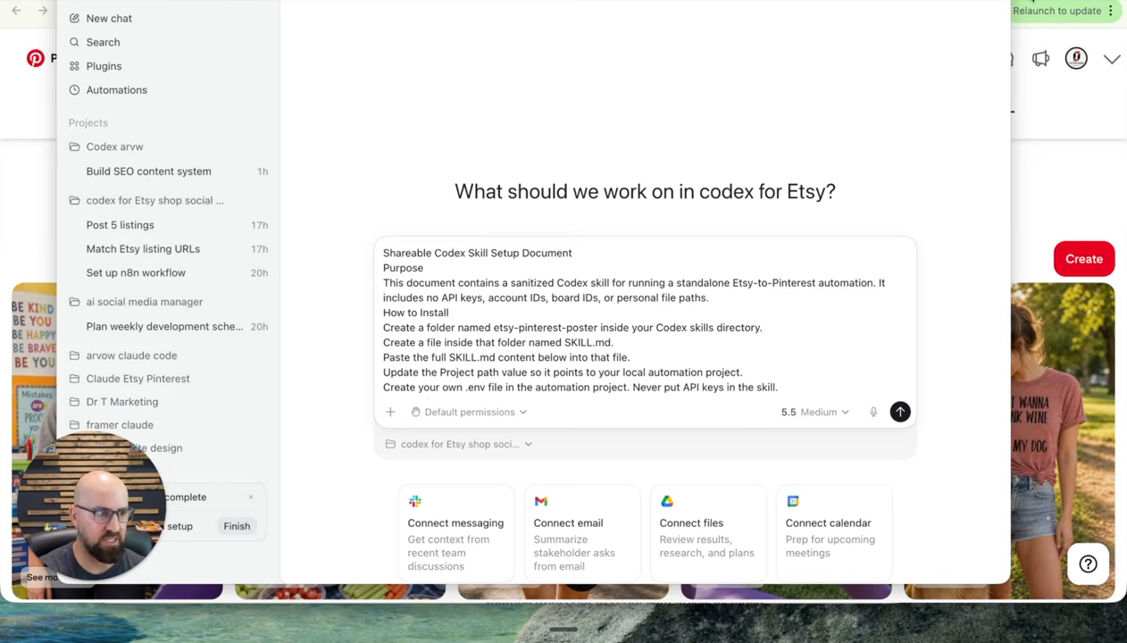
Switch to the browser and search the web for "open ai api" in a new tab.
{"action": "left_click", "coordinate": [1033, 2]}
{"action": "key", "text": "super+t"}
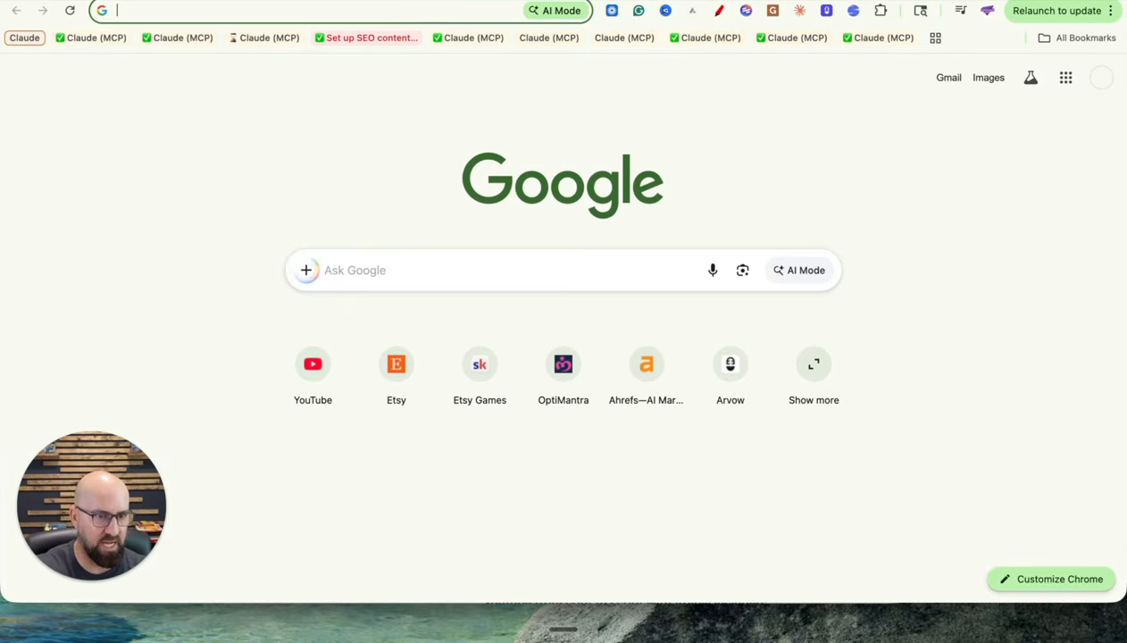
{"action": "type", "text": "open ai api"}
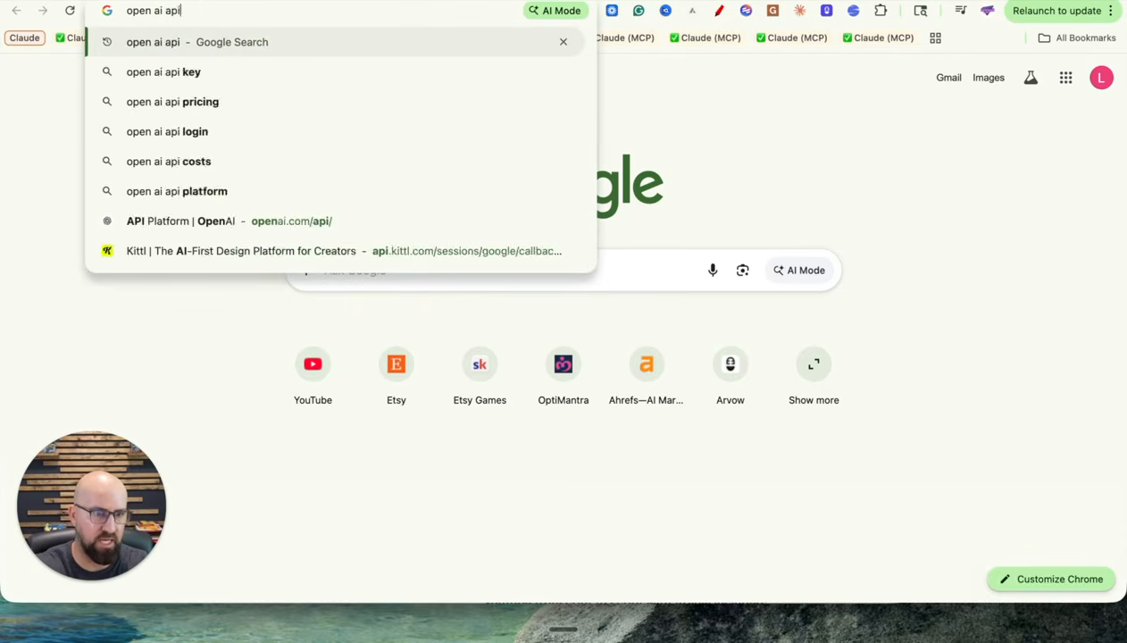
{"action": "key", "text": "Return"}
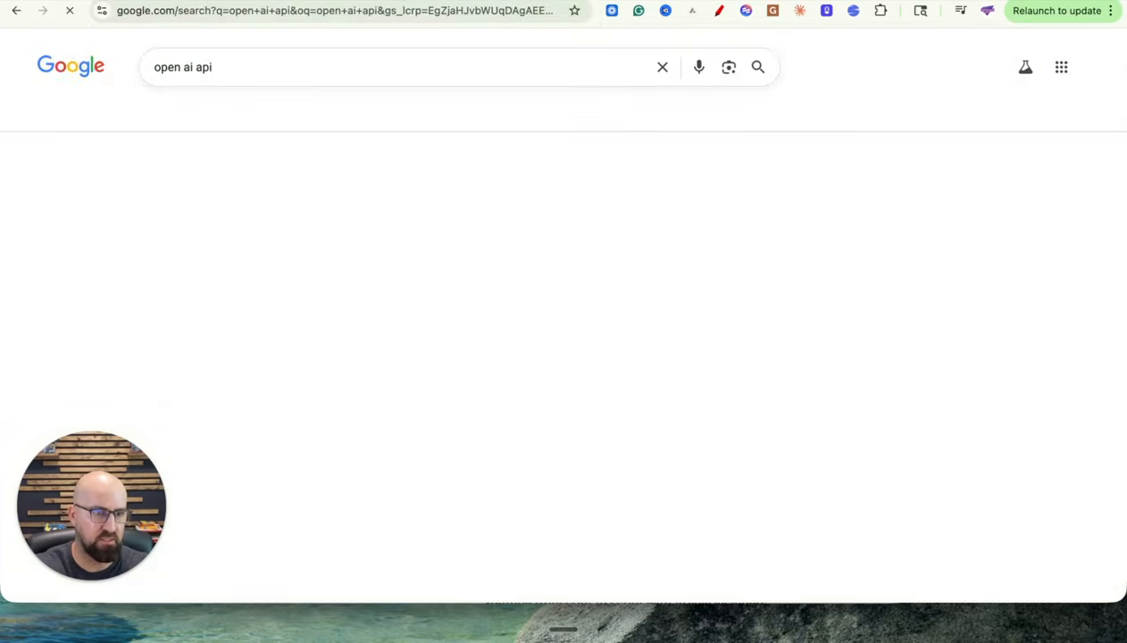
{"action": "scroll", "coordinate": [603, 178], "scroll_direction": "down", "scroll_amount": 2}
{"action": "scroll", "coordinate": [576, 184], "scroll_direction": "down", "scroll_amount": 4}
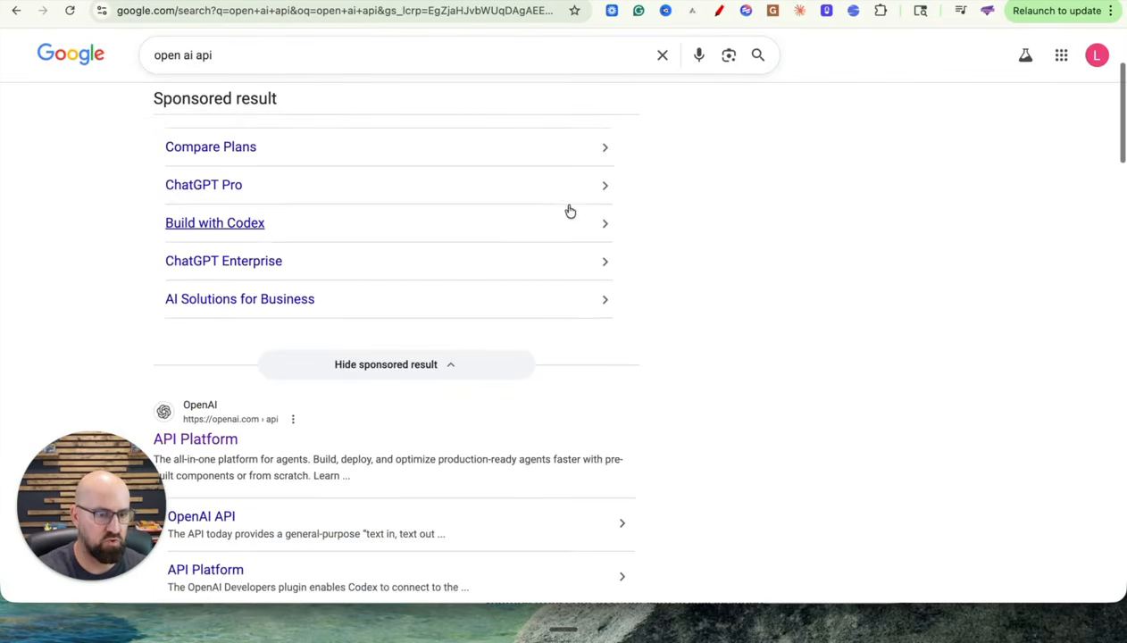
Open OpenAI's API Platform page from the search results and log in to the API Platform dashboard.
{"action": "left_click", "coordinate": [196, 365]}
{"action": "left_click", "coordinate": [921, 50]}
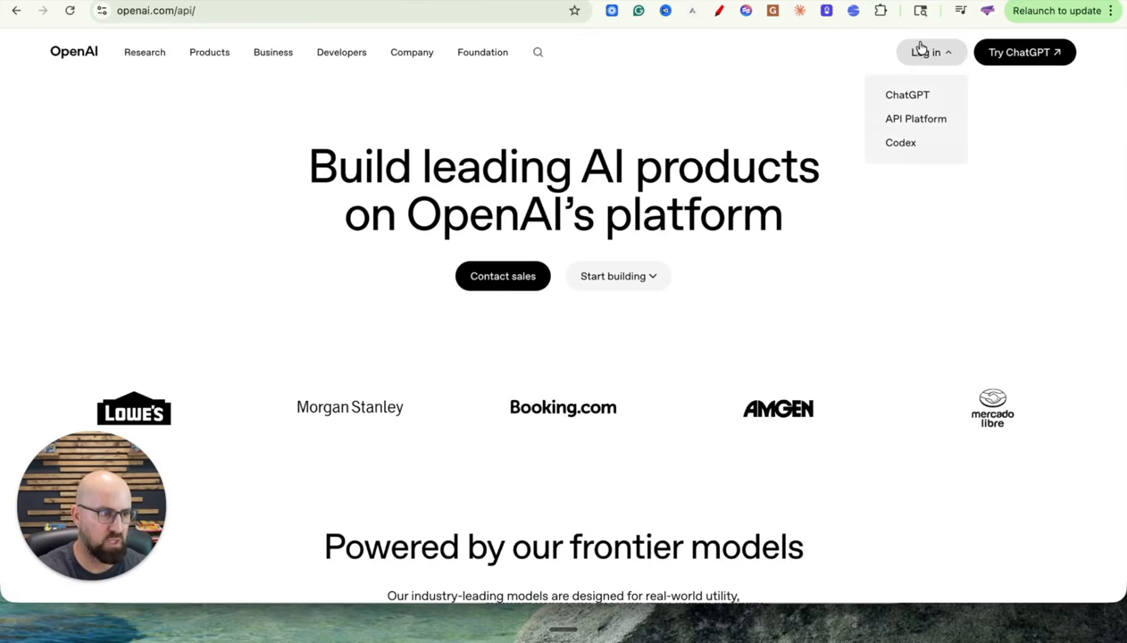
{"action": "left_click", "coordinate": [902, 120]}
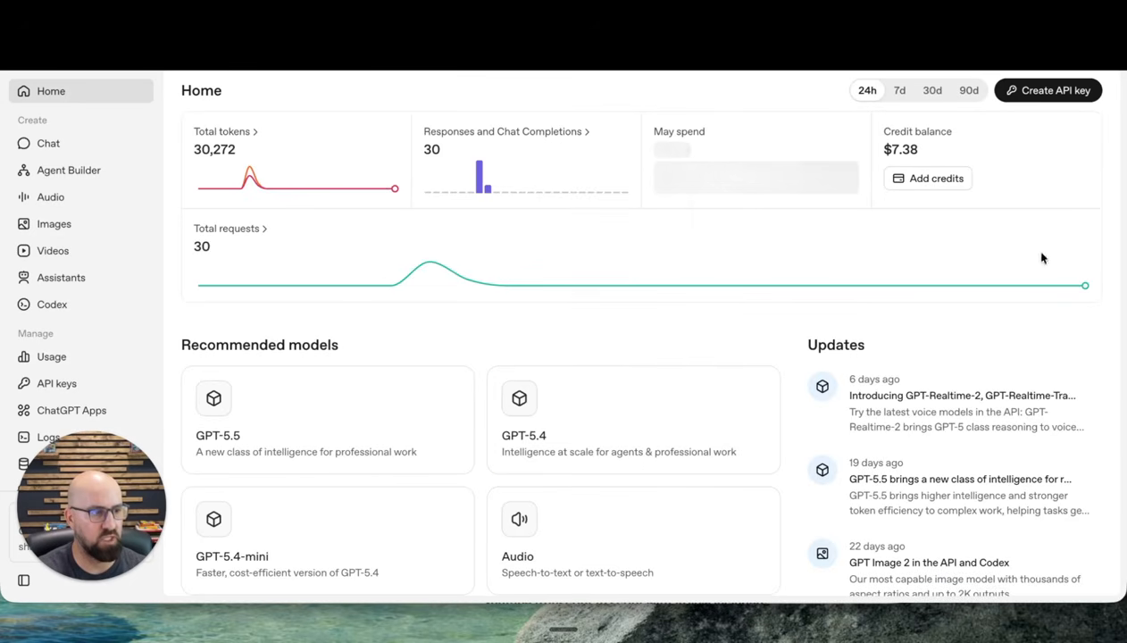
View the form for creating a new OpenAI secret key and leave it without creating a key.
{"action": "left_click", "coordinate": [1011, 92]}
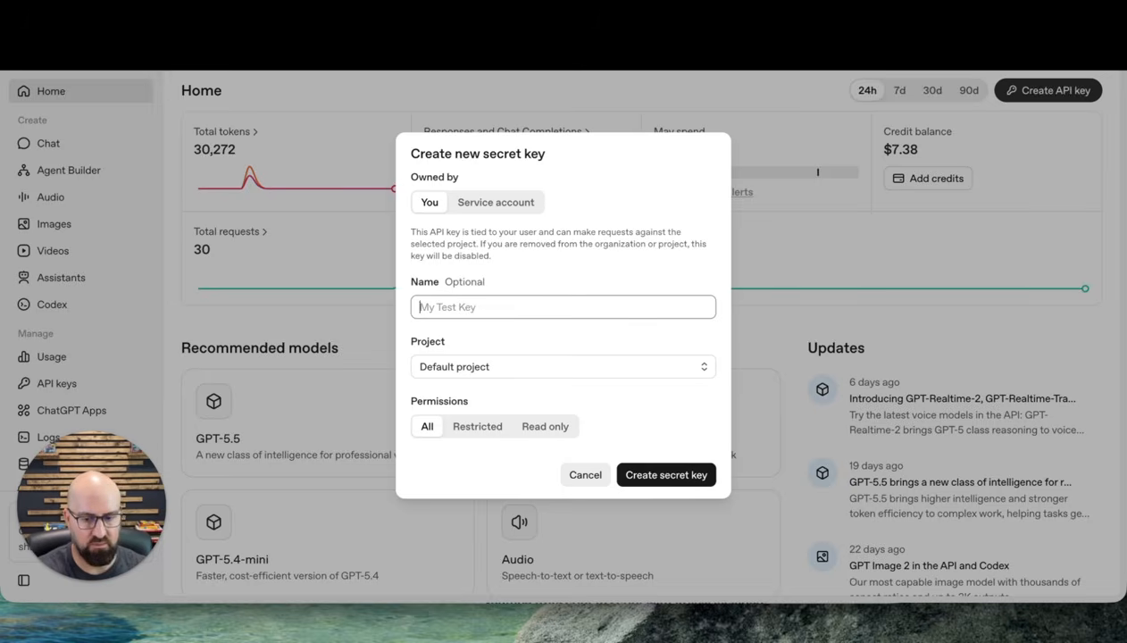
{"action": "key", "text": "super+Tab"}
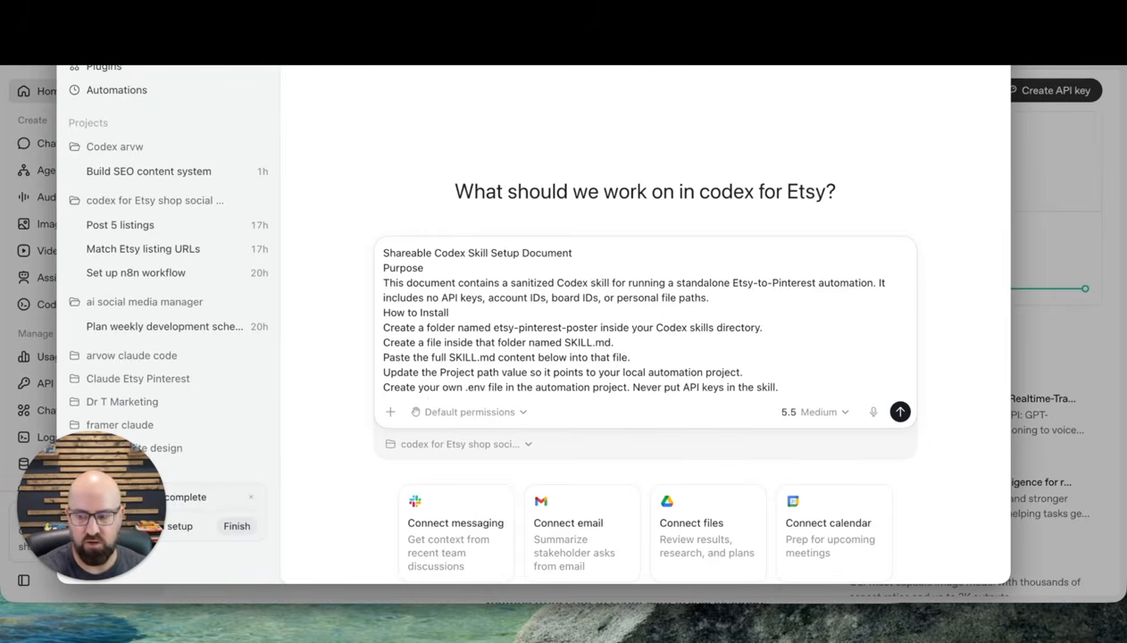
{"action": "key", "text": "super+Tab"}
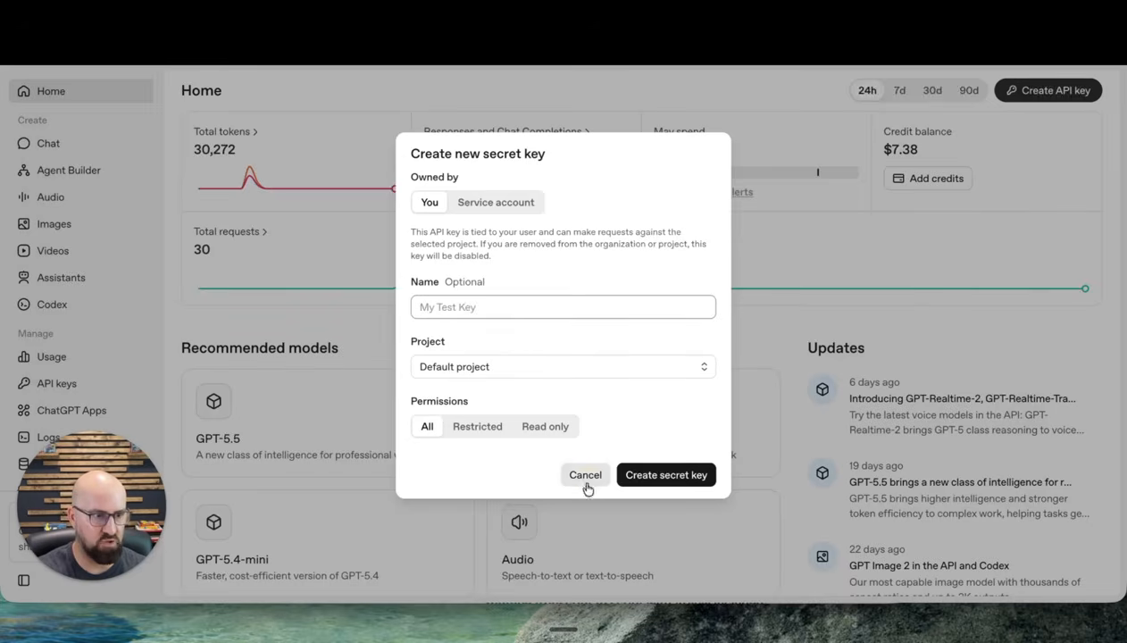
{"action": "left_click", "coordinate": [586, 480]}
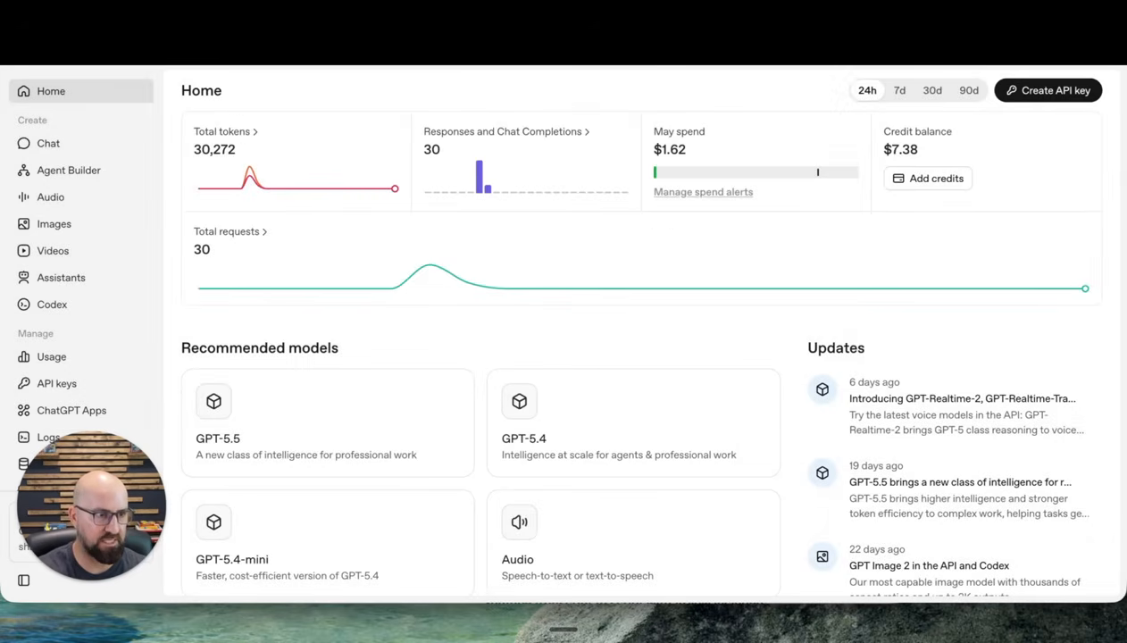
Switch to the Etsy Games community on Skool and open the "AI Automations For Etsy Sellers" course in its classroom.
{"action": "key", "text": "super+Tab"}
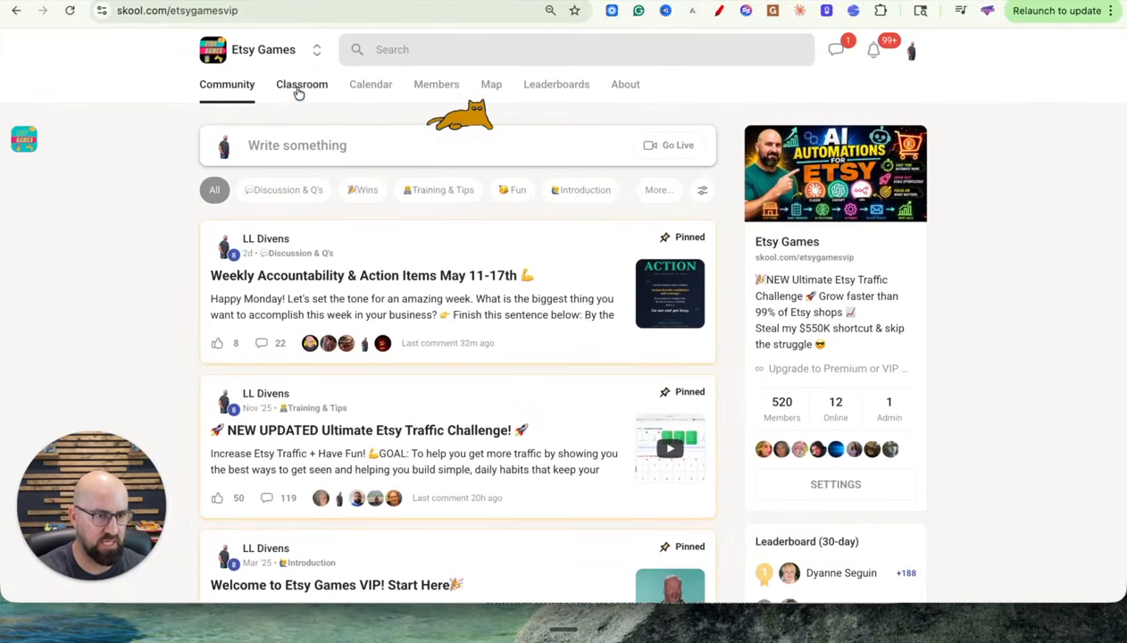
{"action": "left_click", "coordinate": [300, 85]}
{"action": "scroll", "coordinate": [531, 321], "scroll_direction": "down", "scroll_amount": 5}
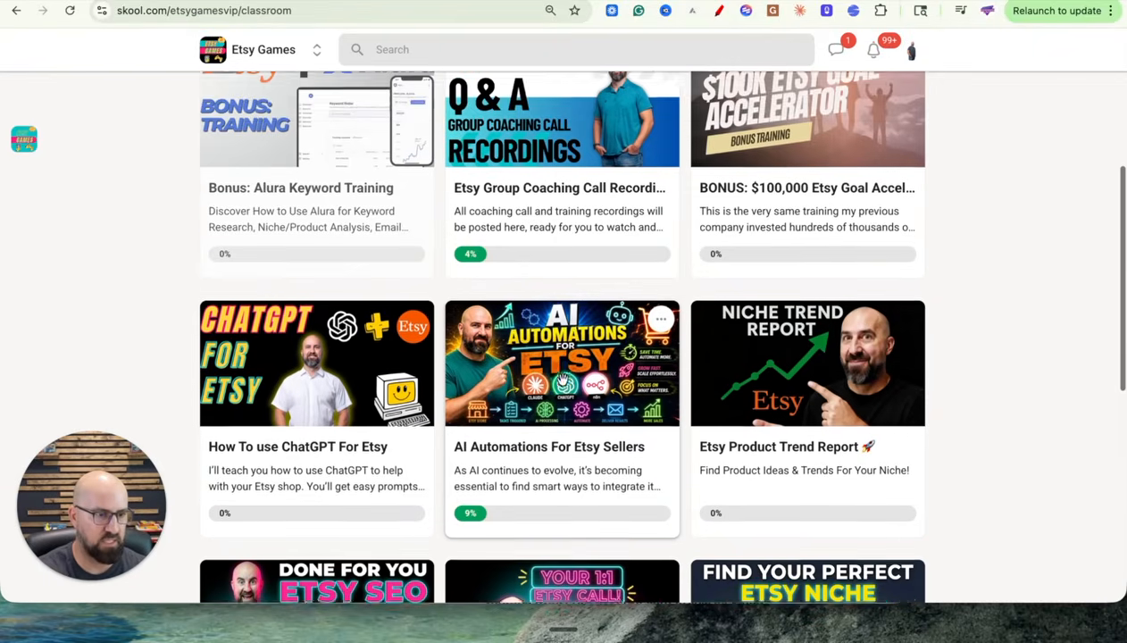
{"action": "scroll", "coordinate": [564, 379], "scroll_direction": "down", "scroll_amount": 1}
{"action": "left_click", "coordinate": [554, 305]}
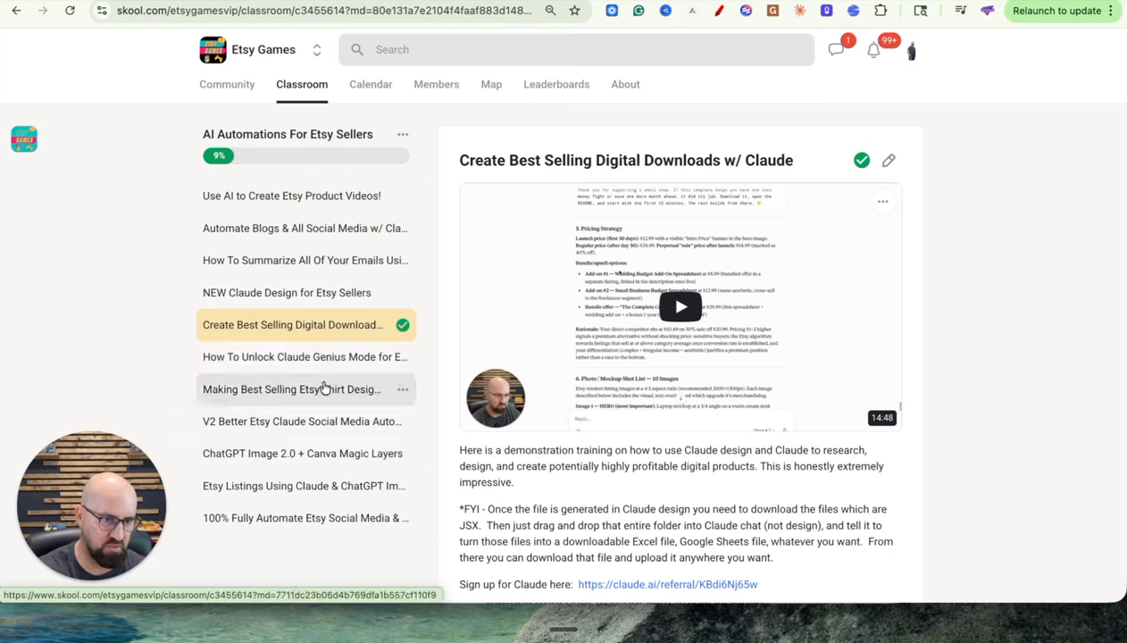
Look through the Etsy Games community posts and the overview of classroom courses.
{"action": "left_click", "coordinate": [217, 83]}
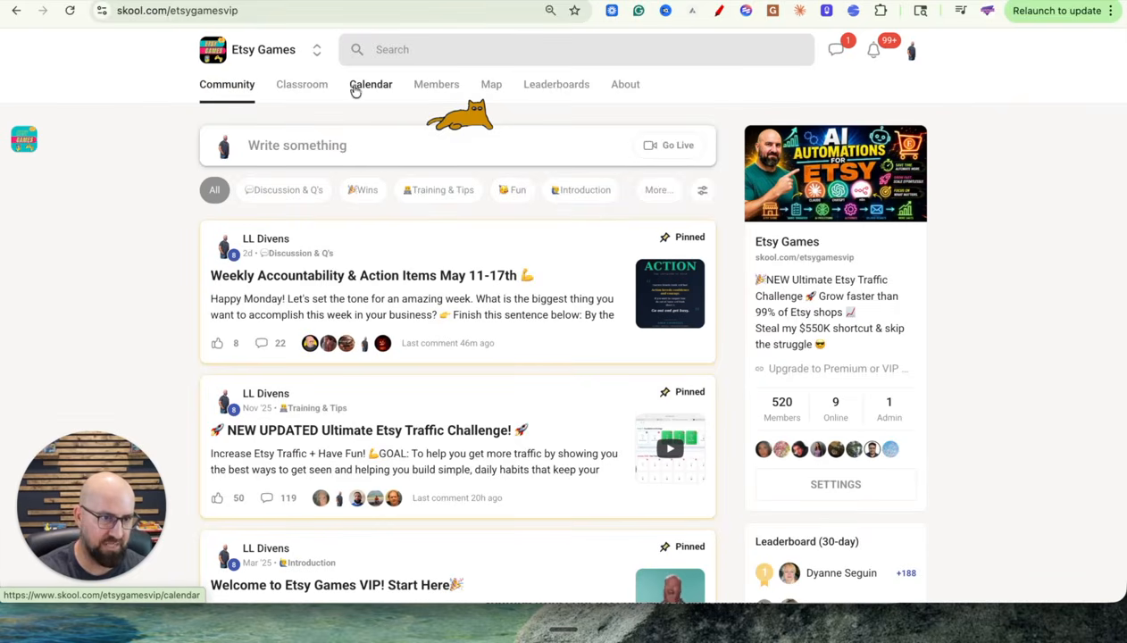
{"action": "left_click", "coordinate": [310, 85]}
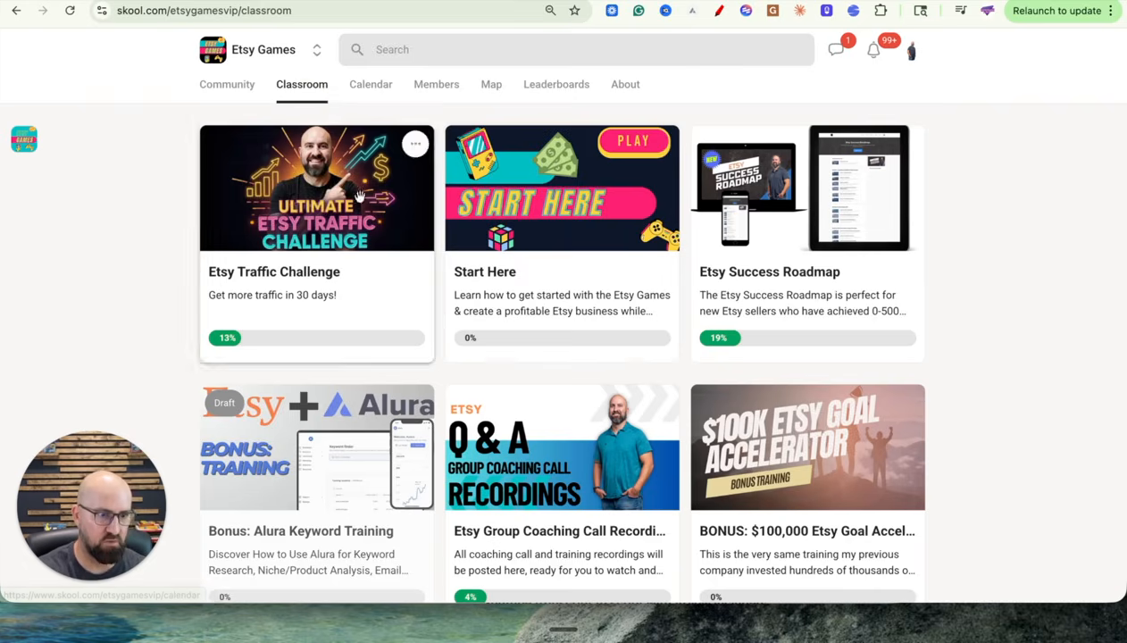
{"action": "scroll", "coordinate": [573, 477], "scroll_direction": "down", "scroll_amount": 5}
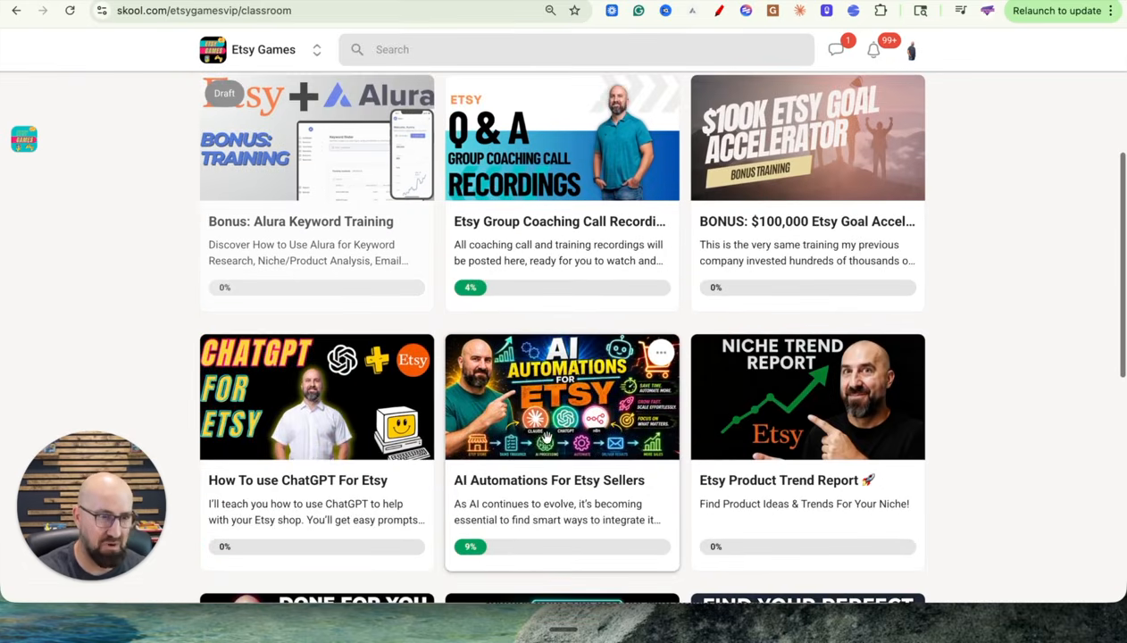
{"action": "scroll", "coordinate": [546, 438], "scroll_direction": "up", "scroll_amount": 5}
{"action": "left_click", "coordinate": [226, 83]}
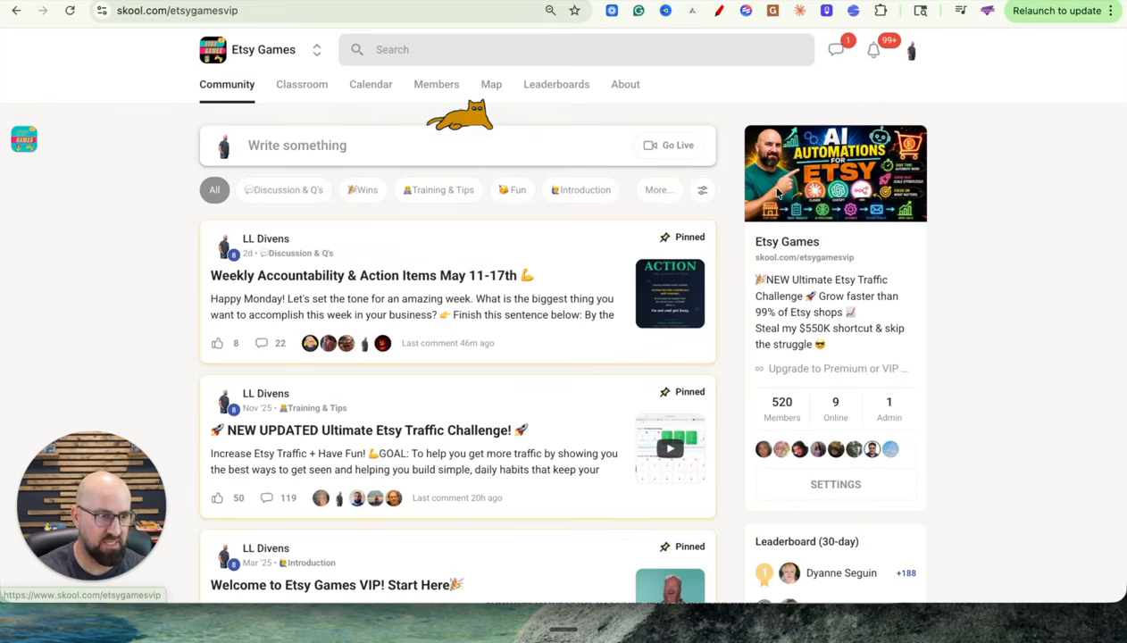
{"action": "scroll", "coordinate": [357, 339], "scroll_direction": "down", "scroll_amount": 2}
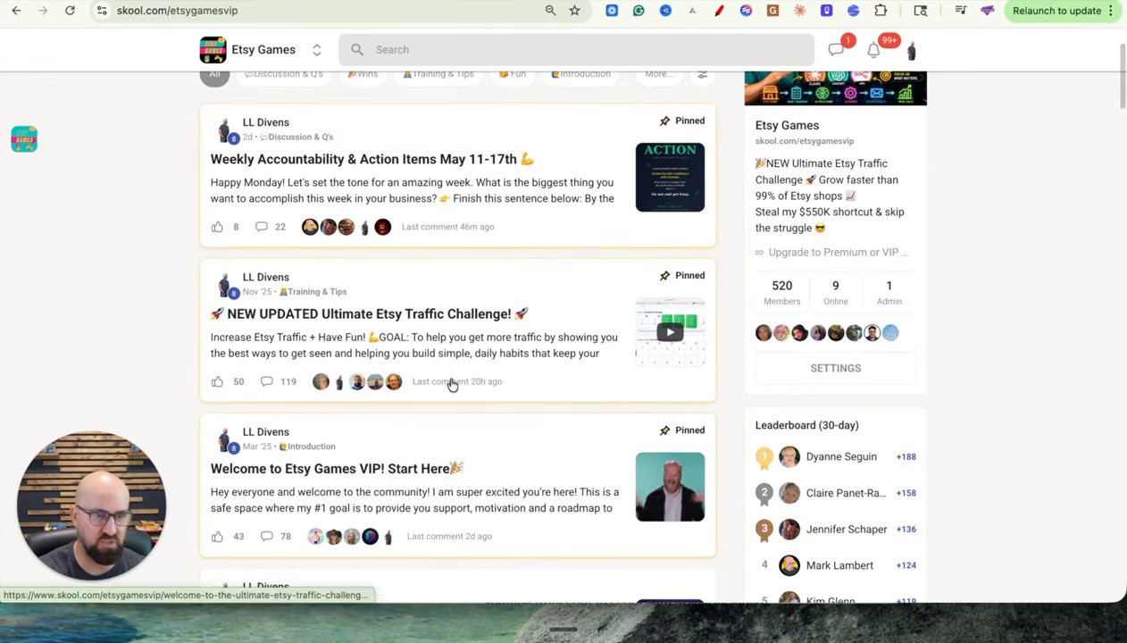
{"action": "scroll", "coordinate": [457, 380], "scroll_direction": "up", "scroll_amount": 2}
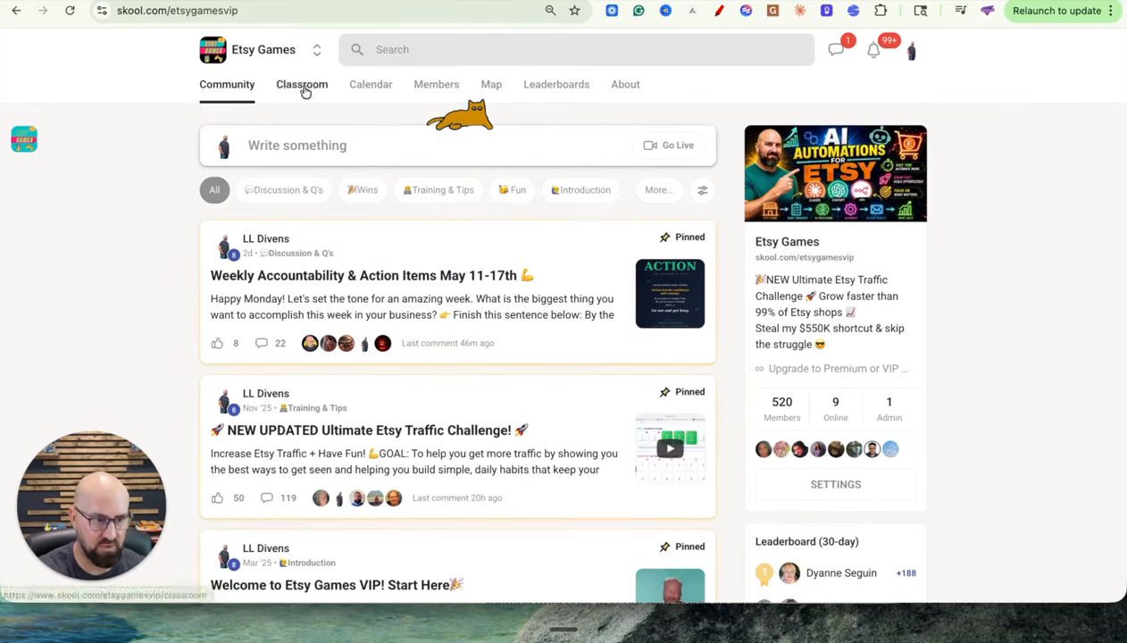
{"action": "left_click", "coordinate": [304, 89]}
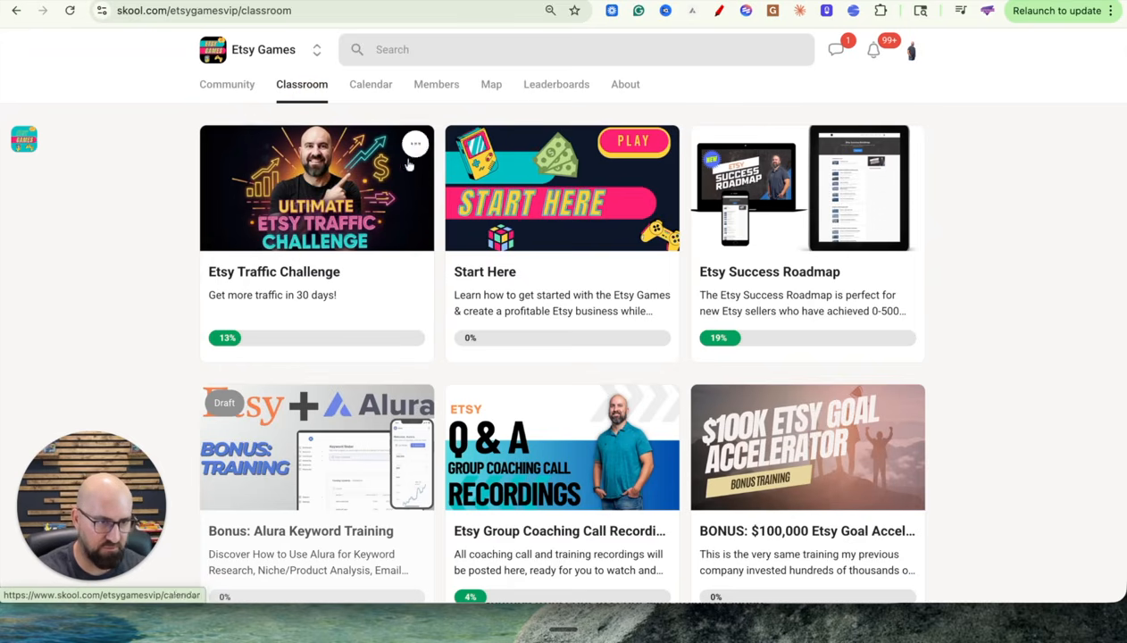
{"action": "left_click", "coordinate": [237, 88]}
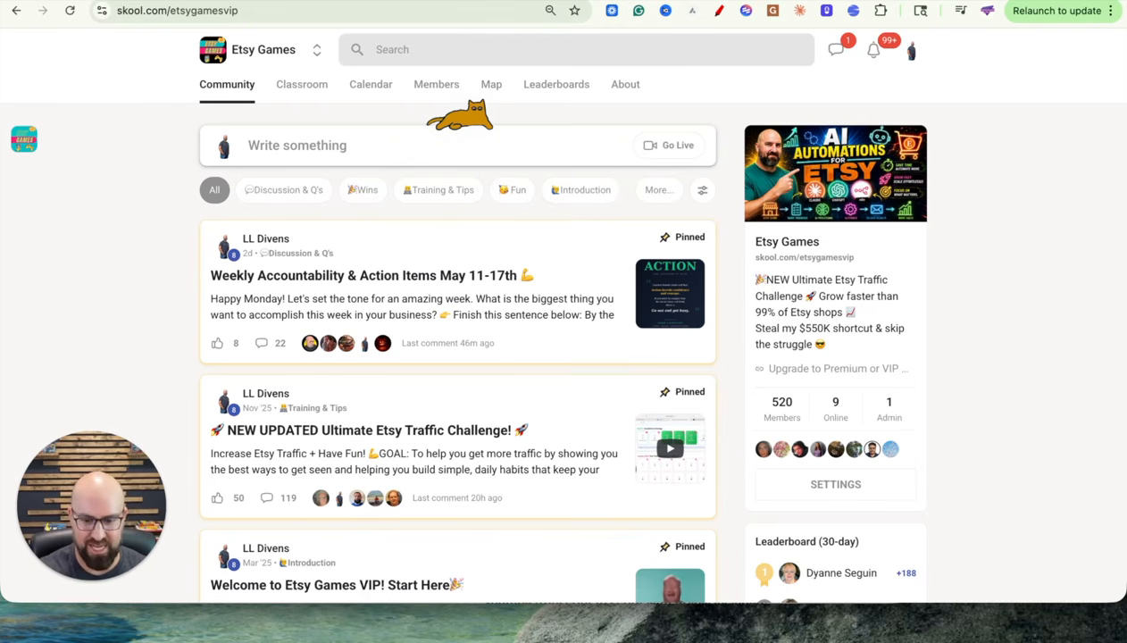
Switch to Codex and clear the entire setup document text from the prompt.
{"action": "key", "text": "super+Tab"}
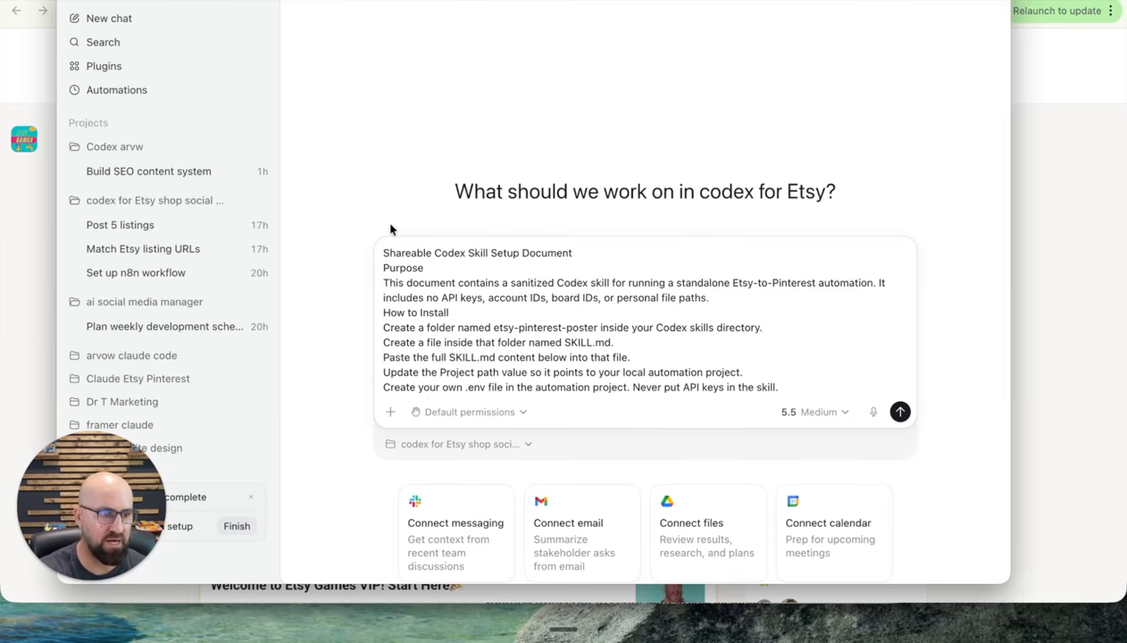
{"action": "triple_click", "coordinate": [447, 295]}
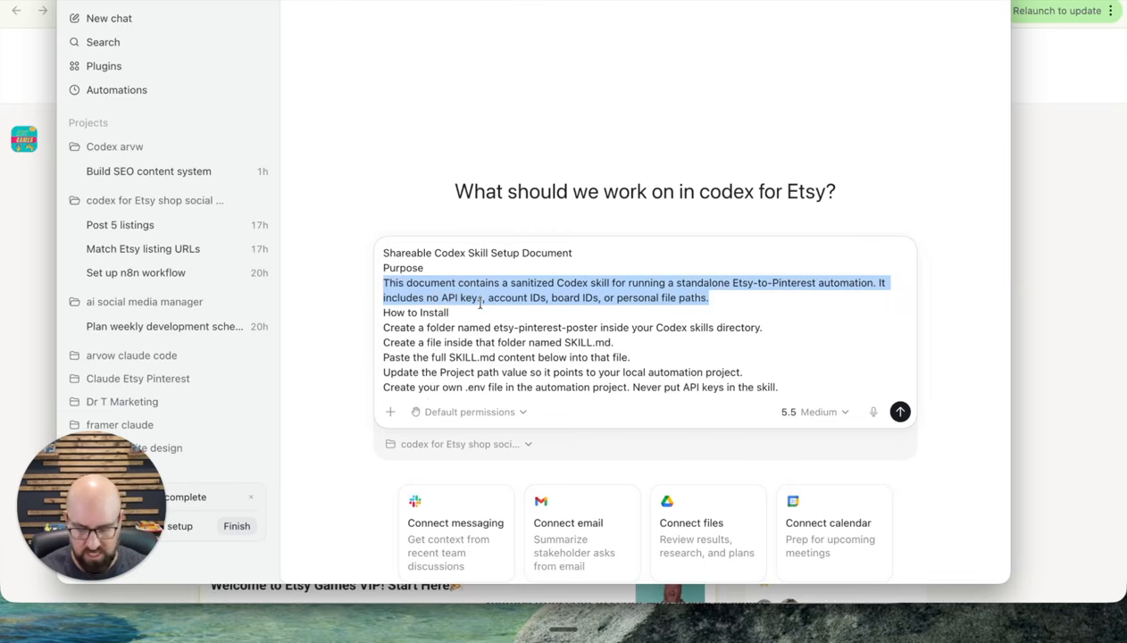
{"action": "key", "text": "ctrl+a"}
{"action": "key", "text": "BackSpace"}
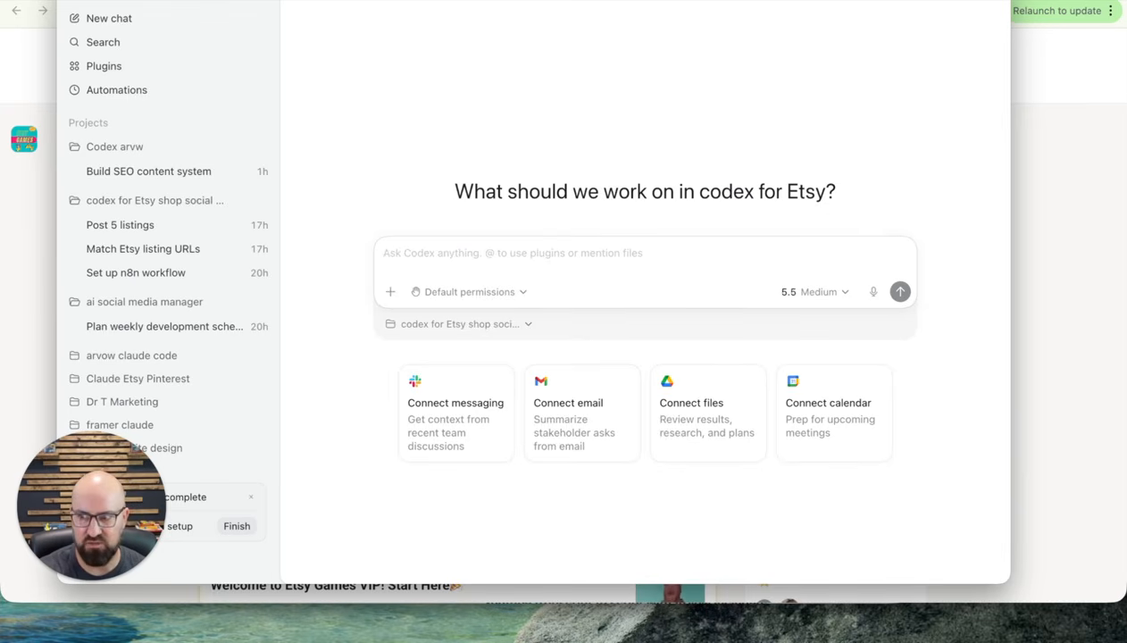
Attach the exported Etsy listings CSV file to the Codex prompt and remove the attachment again.
{"action": "left_click_drag", "start_coordinate": [85, 250], "coordinate": [433, 271]}
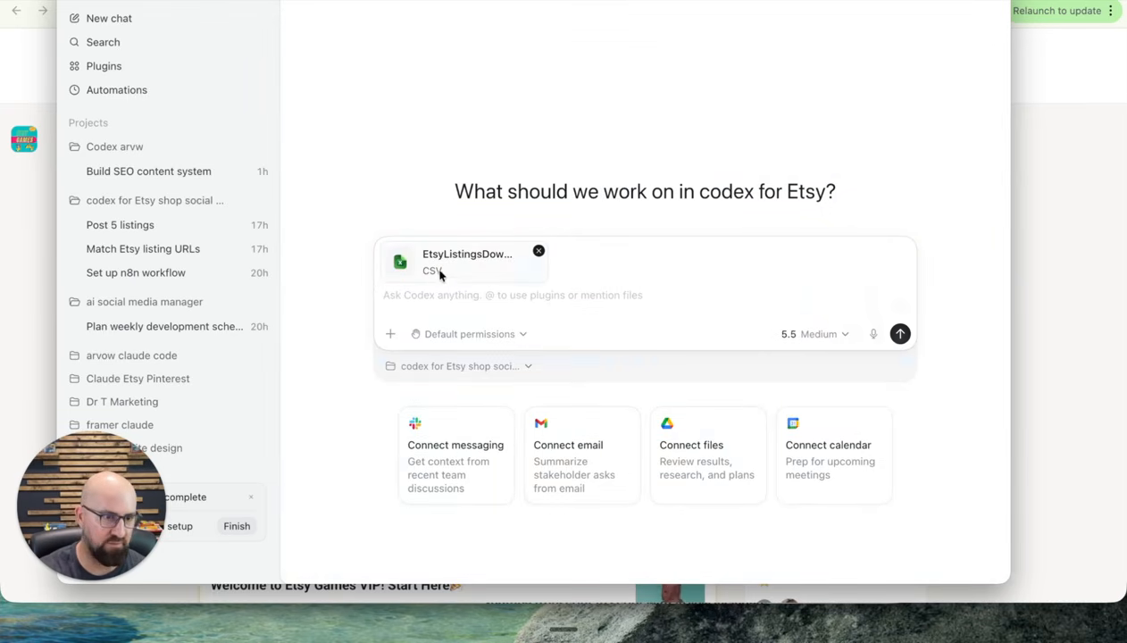
{"action": "left_click", "coordinate": [538, 251]}
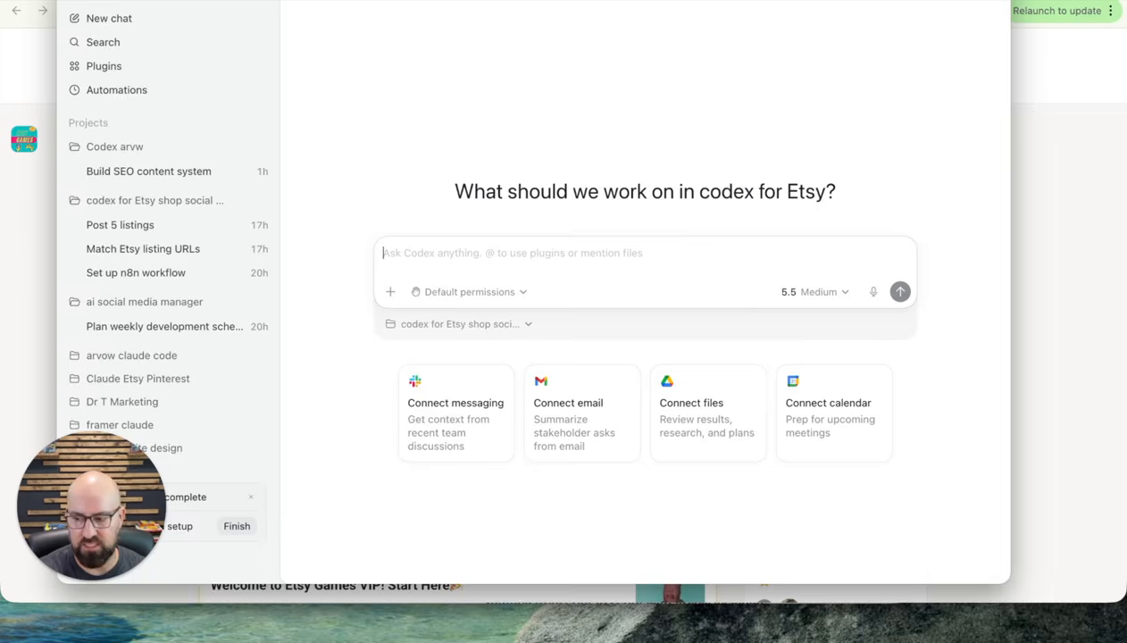
Switch to Blotato in the browser and open its account settings.
{"action": "key", "text": "super+Tab"}
{"action": "left_click", "coordinate": [179, 0]}
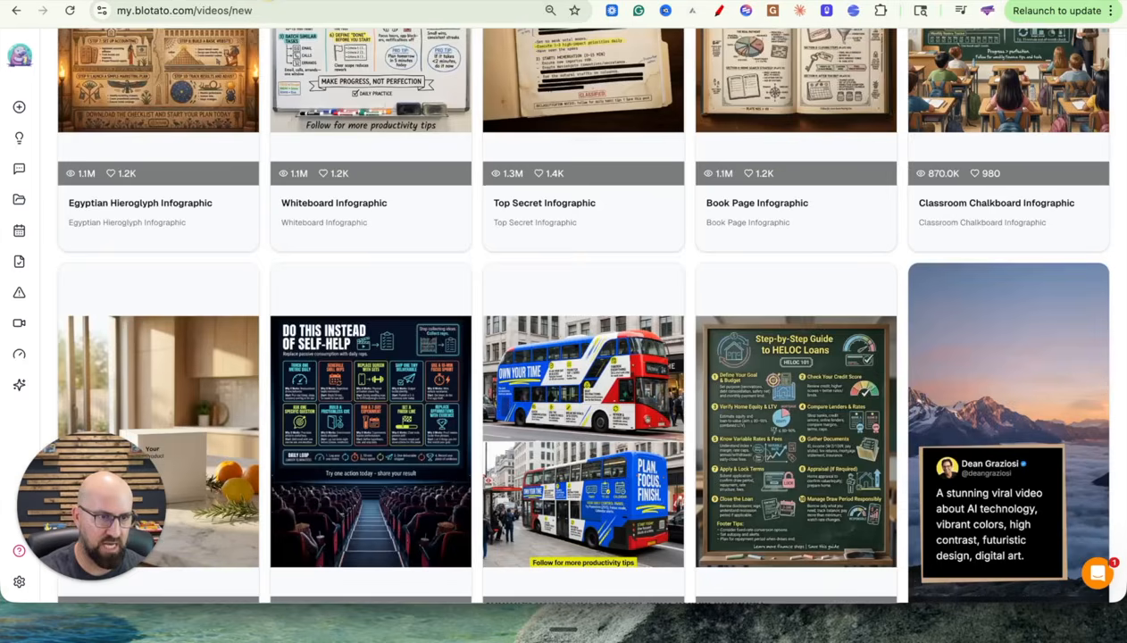
{"action": "scroll", "coordinate": [315, 277], "scroll_direction": "up", "scroll_amount": 1}
{"action": "scroll", "coordinate": [315, 277], "scroll_direction": "up", "scroll_amount": 15}
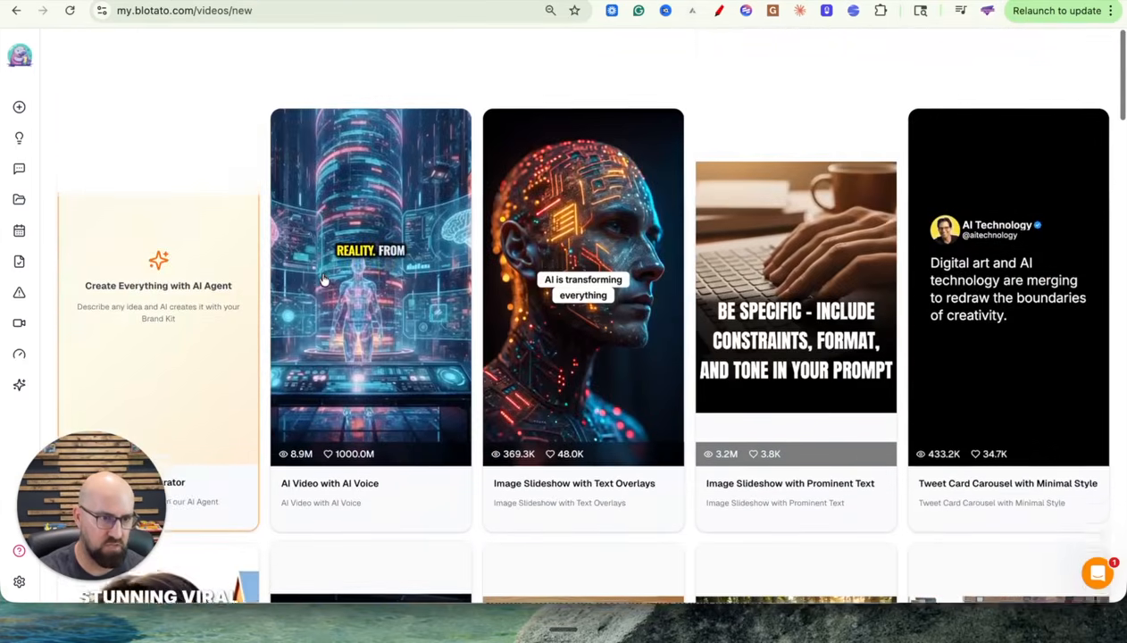
{"action": "mouse_move", "coordinate": [22, 375]}
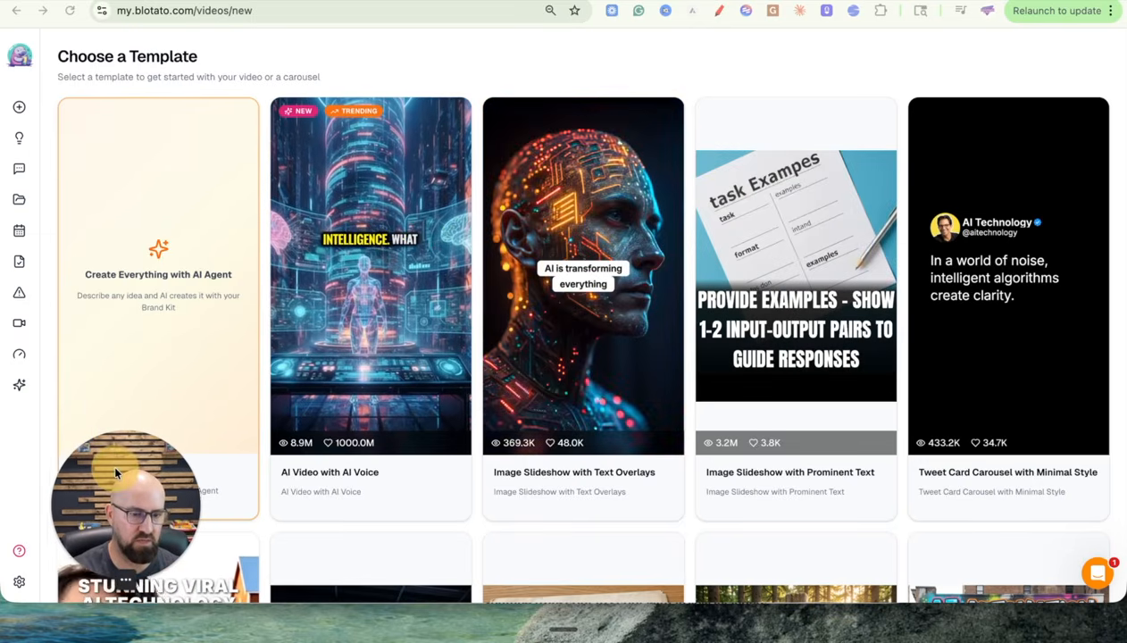
{"action": "scroll", "coordinate": [36, 530], "scroll_direction": "down", "scroll_amount": 1}
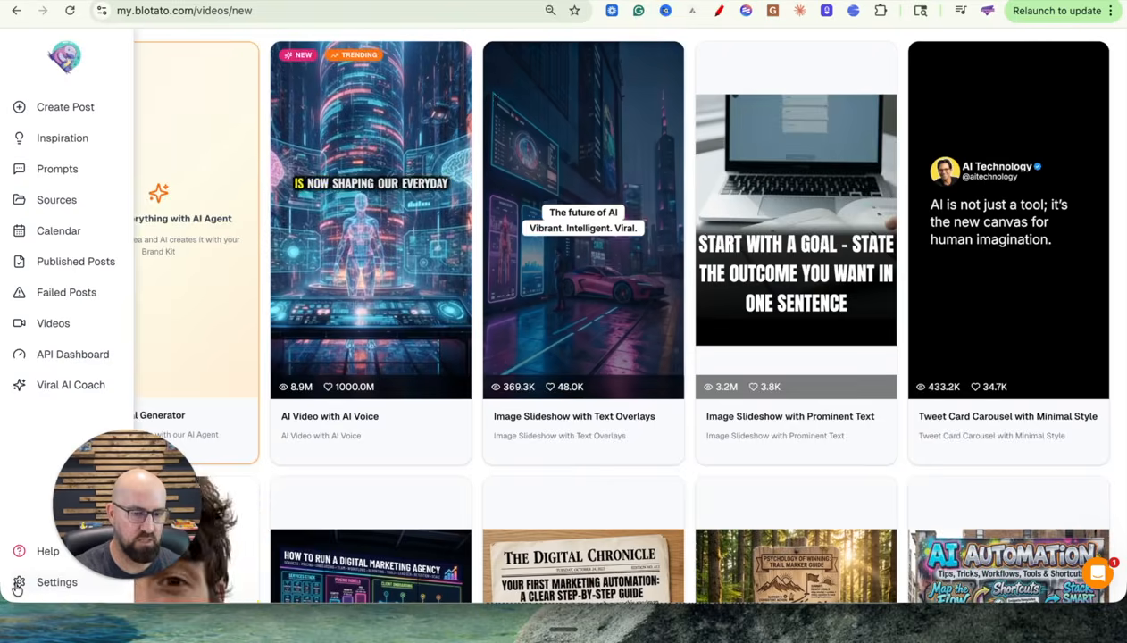
{"action": "left_click", "coordinate": [19, 584]}
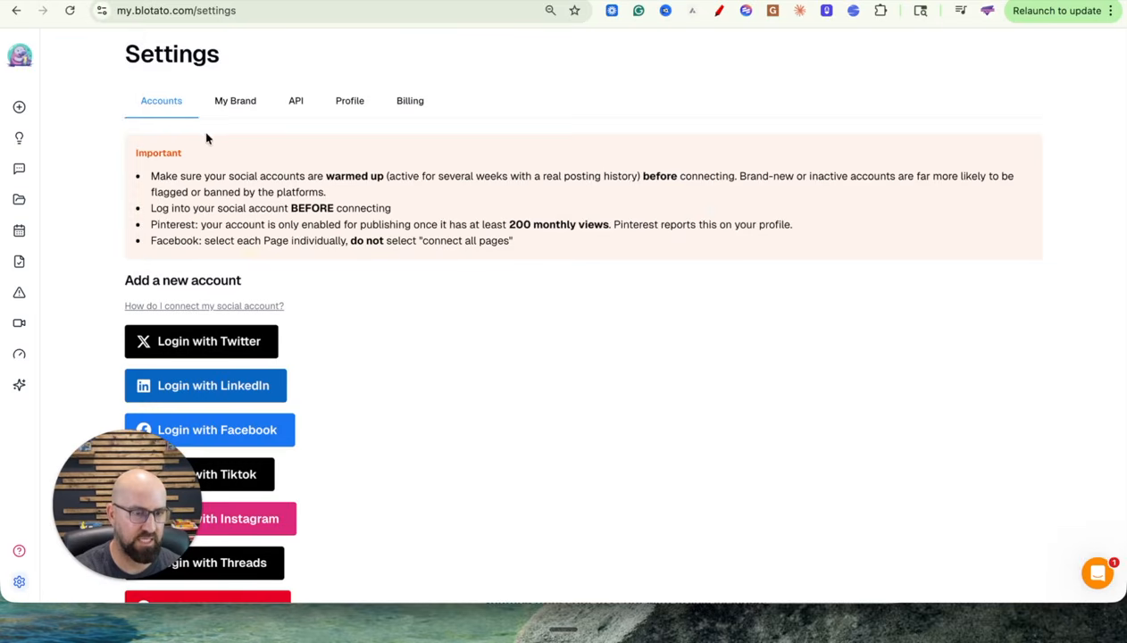
Review the options for adding social accounts and open the Blotato API key settings.
{"action": "scroll", "coordinate": [264, 212], "scroll_direction": "down", "scroll_amount": 4}
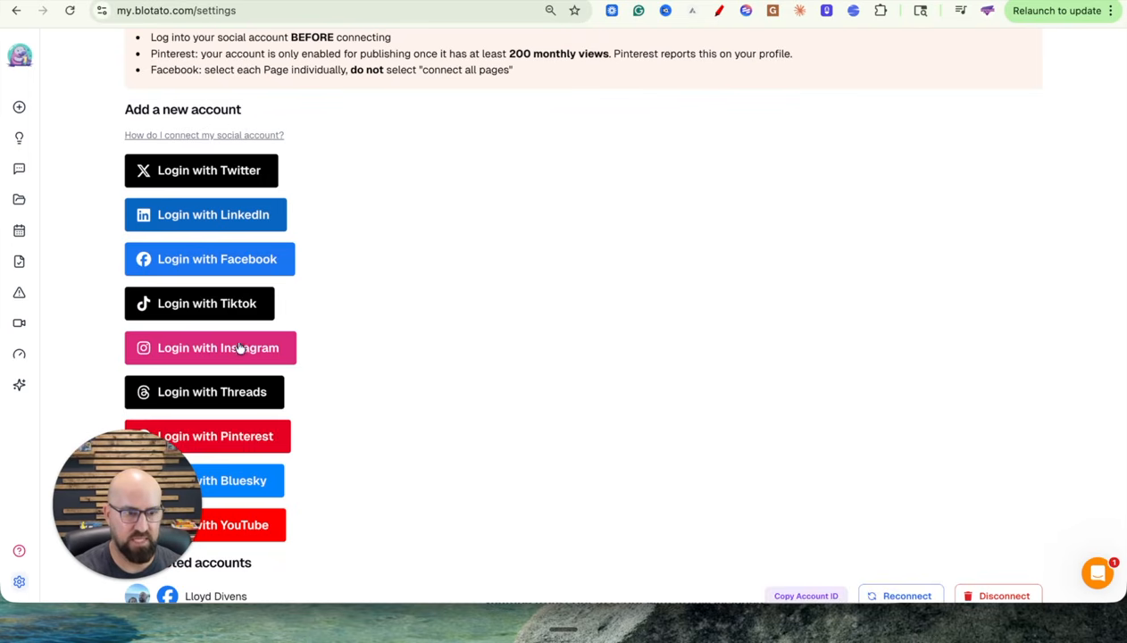
{"action": "scroll", "coordinate": [241, 320], "scroll_direction": "up", "scroll_amount": 2}
{"action": "scroll", "coordinate": [240, 322], "scroll_direction": "up", "scroll_amount": 2}
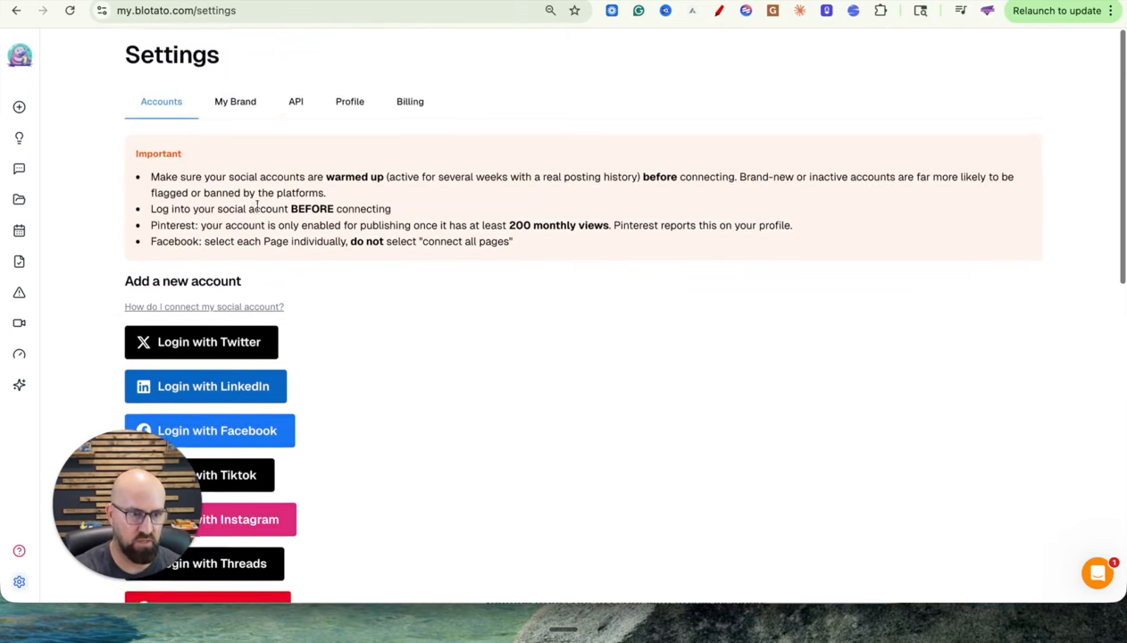
{"action": "left_click", "coordinate": [297, 103]}
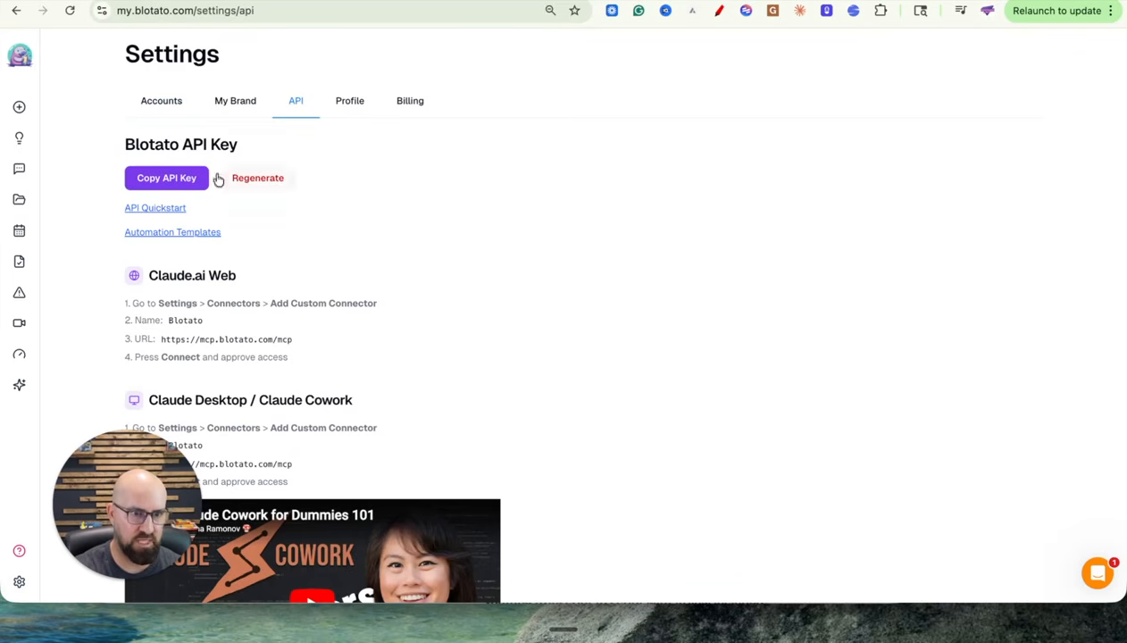
{"action": "mouse_move", "coordinate": [37, 146]}
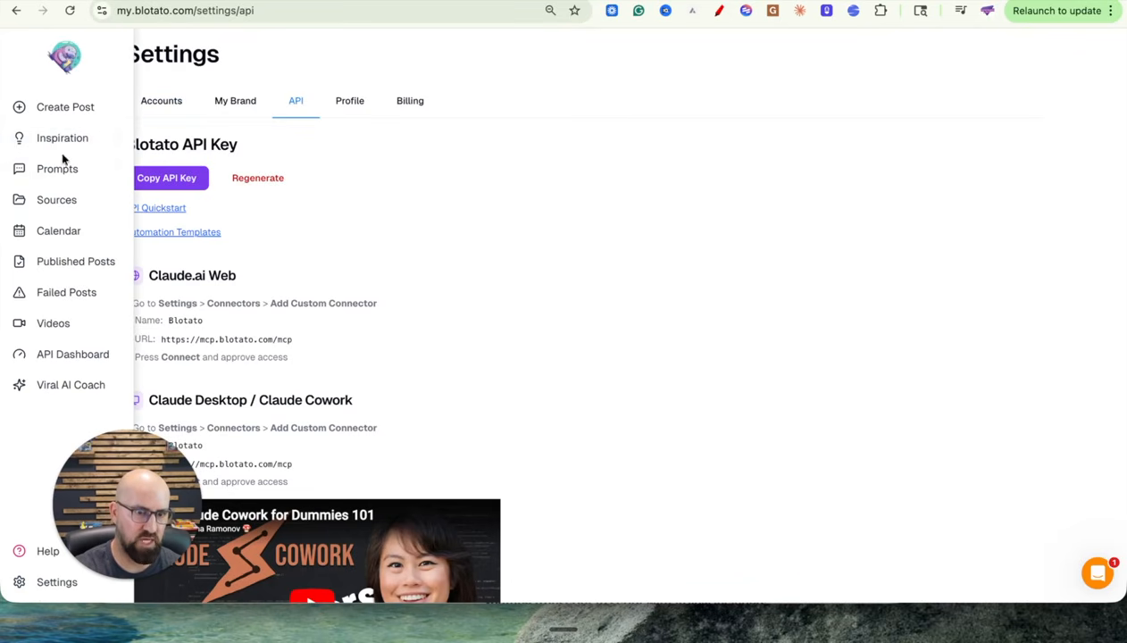
Review the weekly posting schedule in the Blotato calendar and the created T-shirt pins on the Pinterest profile.
{"action": "left_click", "coordinate": [70, 233]}
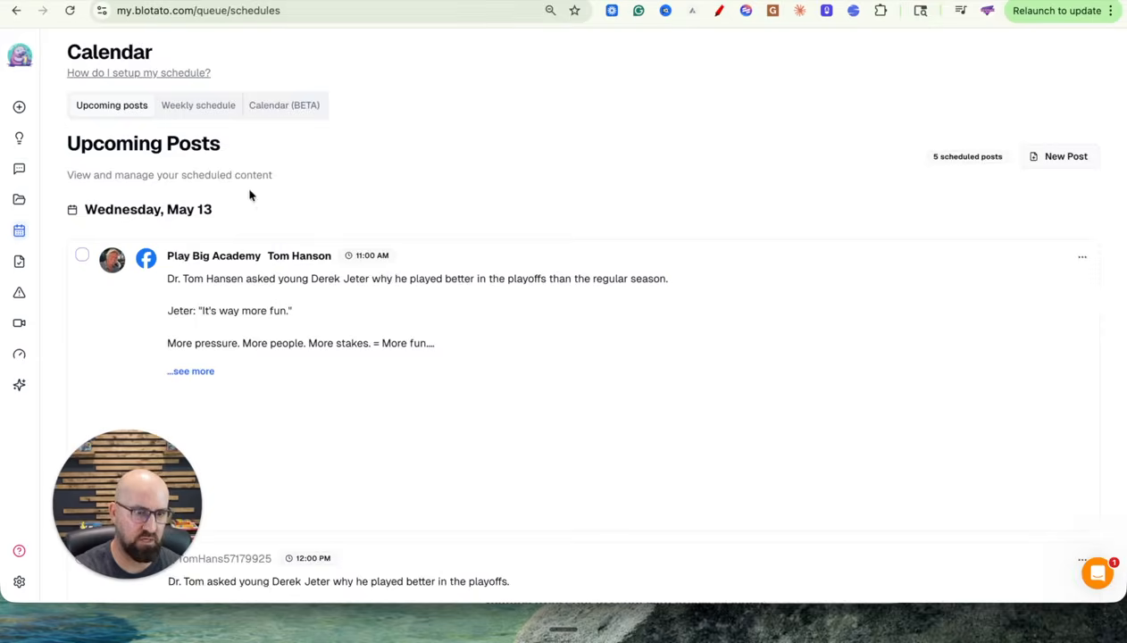
{"action": "left_click", "coordinate": [197, 107]}
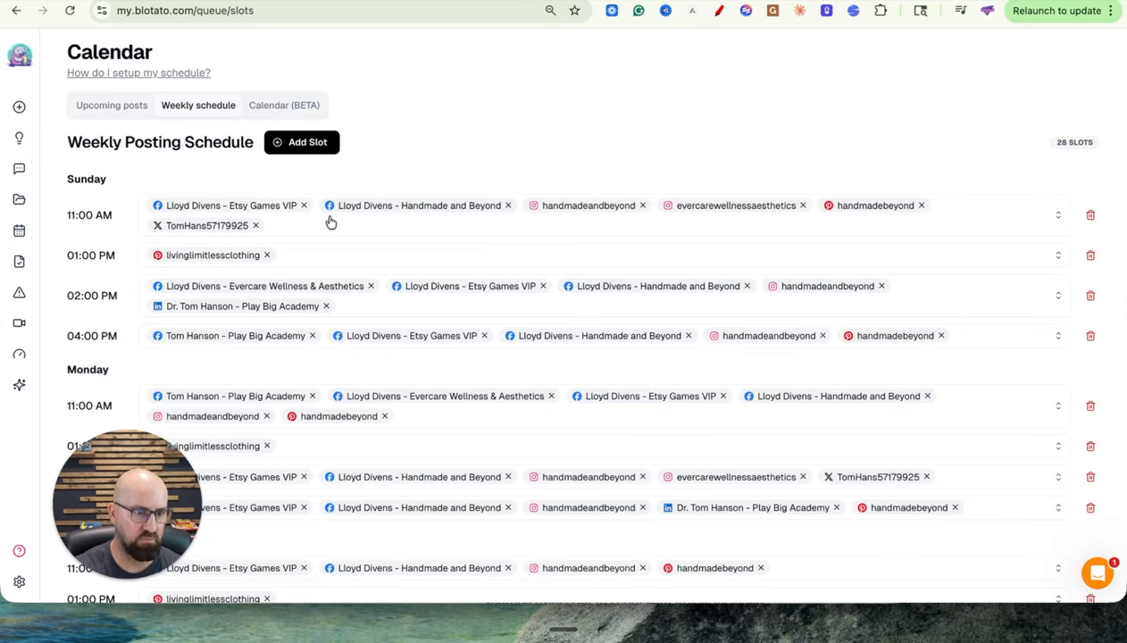
{"action": "left_click", "coordinate": [264, 111]}
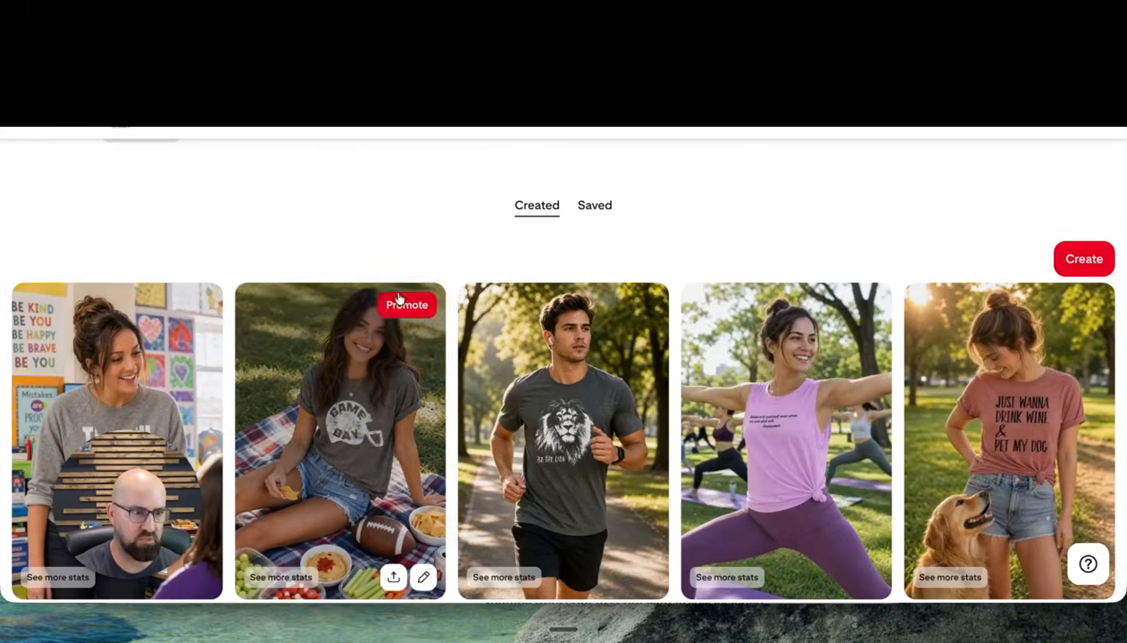
{"action": "scroll", "coordinate": [279, 317], "scroll_direction": "down", "scroll_amount": 1}
{"action": "scroll", "coordinate": [728, 344], "scroll_direction": "up", "scroll_amount": 1}
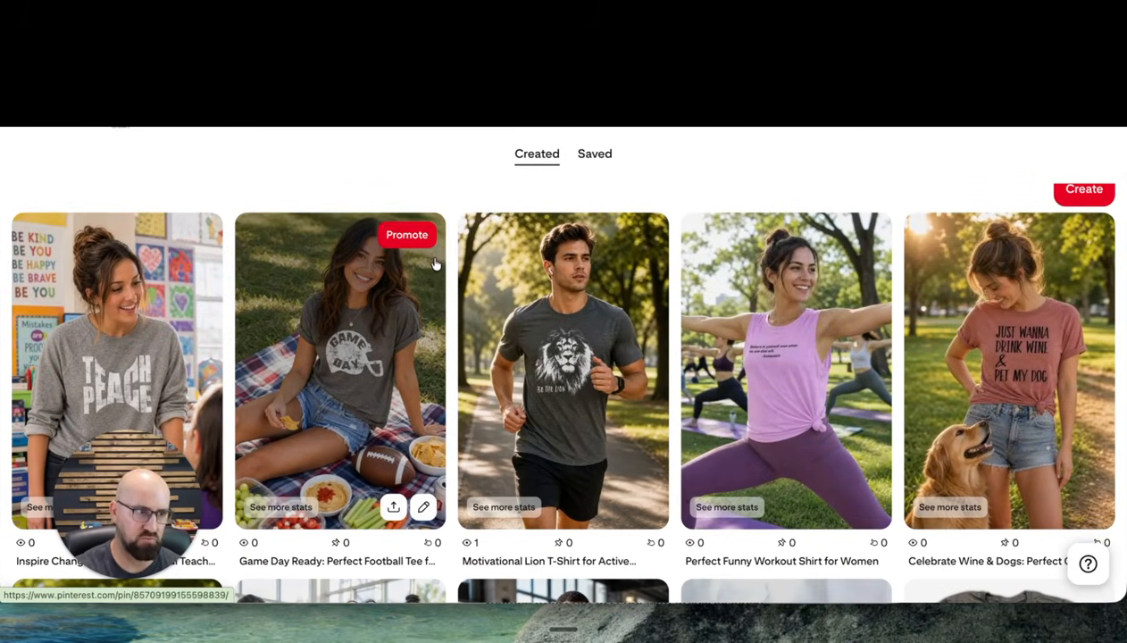
Switch to Codex and add the Etsy Pinterest Poster skill to the new chat prompt.
{"action": "key", "text": "super+Tab"}
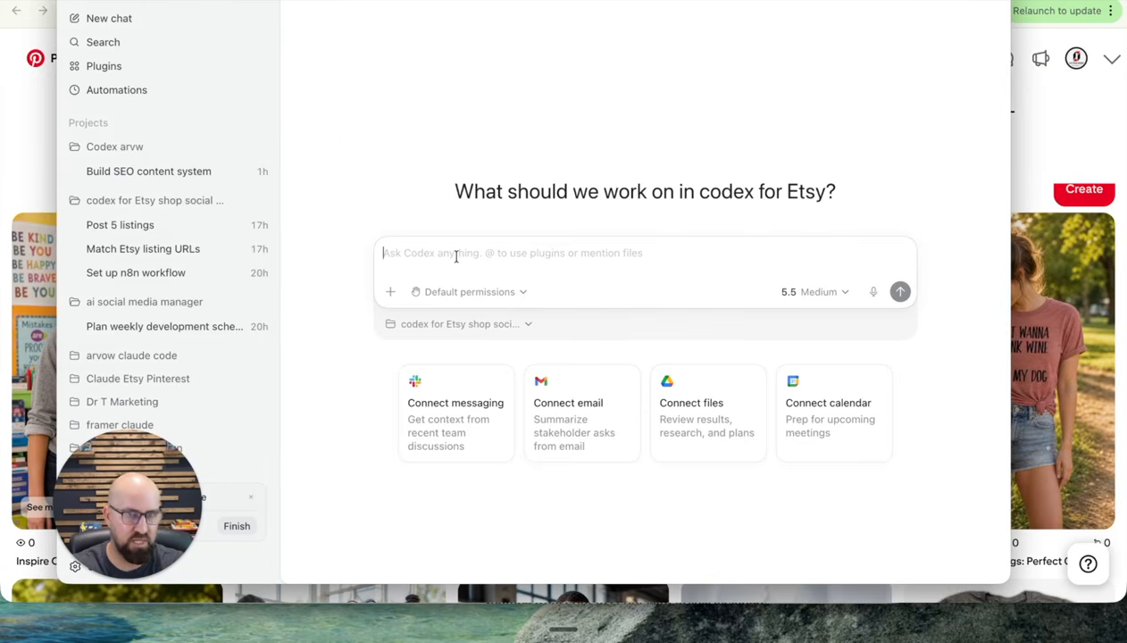
{"action": "type", "text": "/"}
{"action": "scroll", "coordinate": [477, 194], "scroll_direction": "down", "scroll_amount": 5}
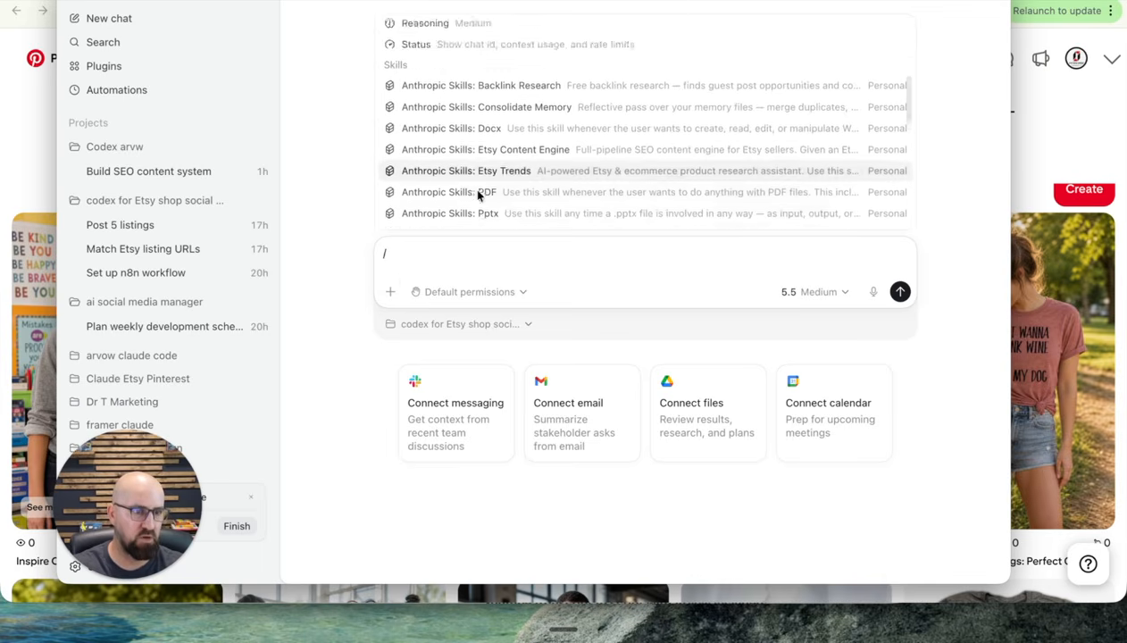
{"action": "scroll", "coordinate": [473, 176], "scroll_direction": "down", "scroll_amount": 4}
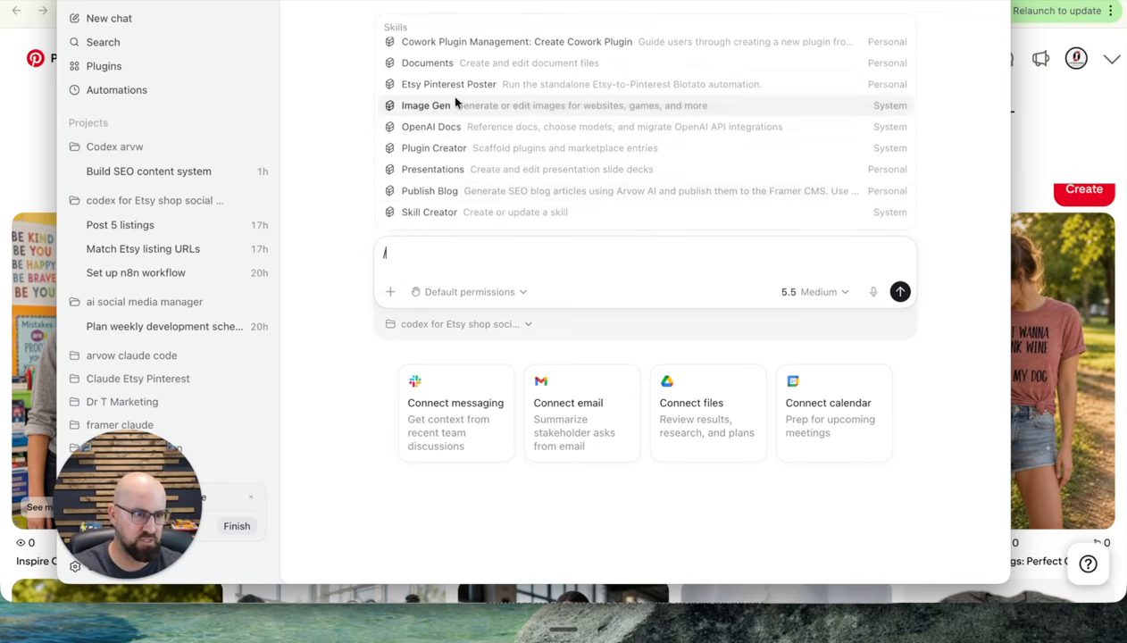
{"action": "scroll", "coordinate": [418, 224], "scroll_direction": "down", "scroll_amount": 1}
{"action": "type", "text": "e"}
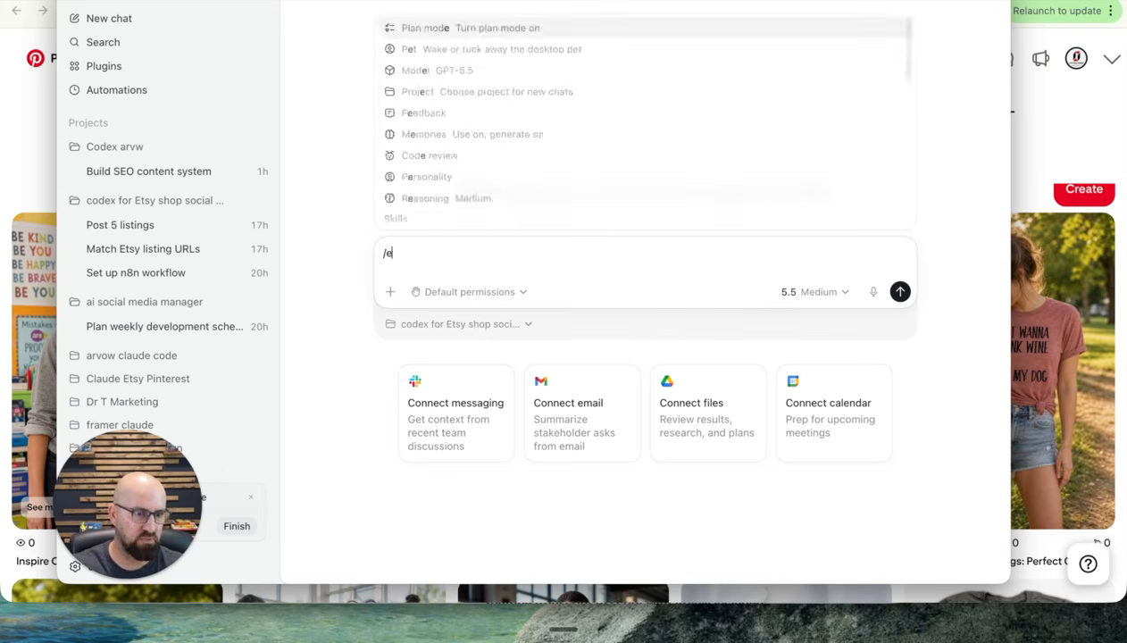
{"action": "type", "text": "tsy"}
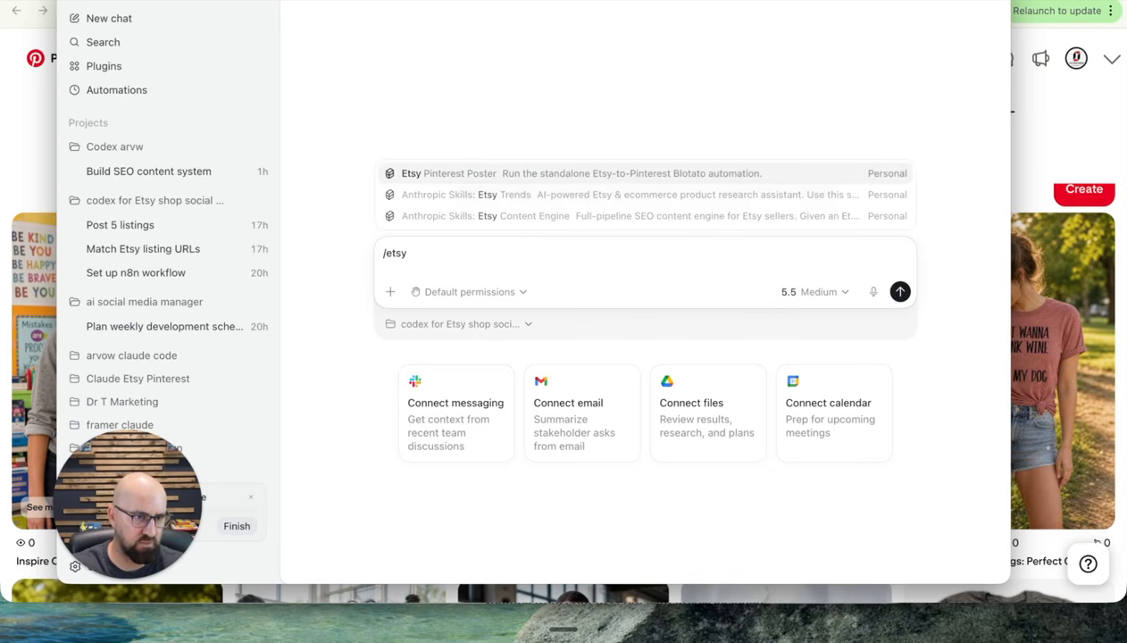
{"action": "left_click", "coordinate": [476, 175]}
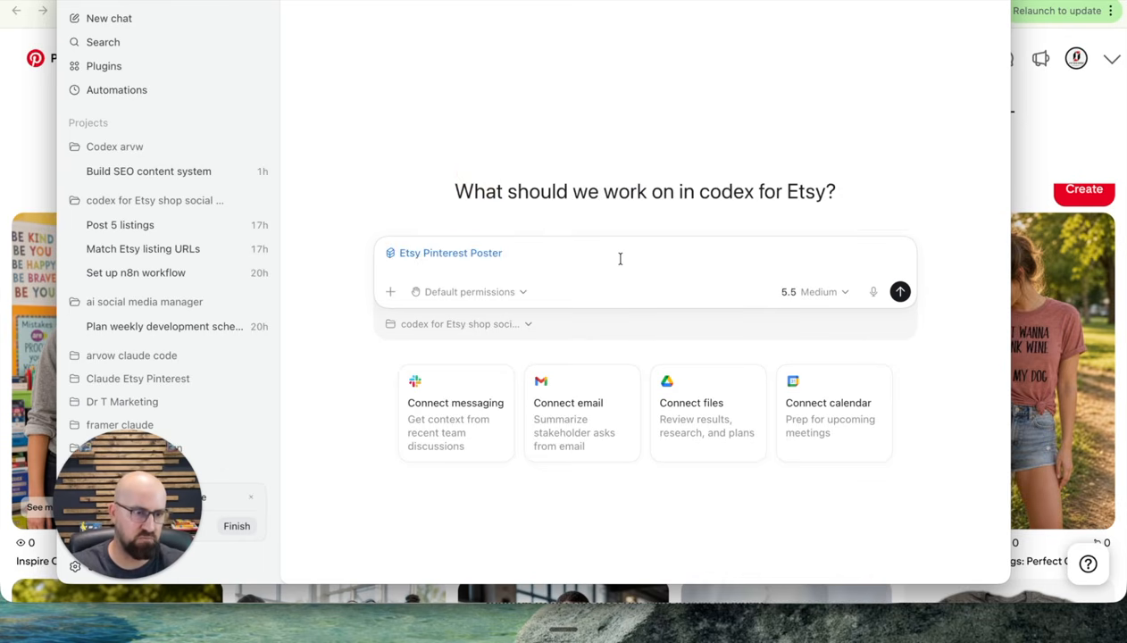
Complete the skill prompt with "generate 1 post to schedule" and submit it.
{"action": "type", "text": "genera"}
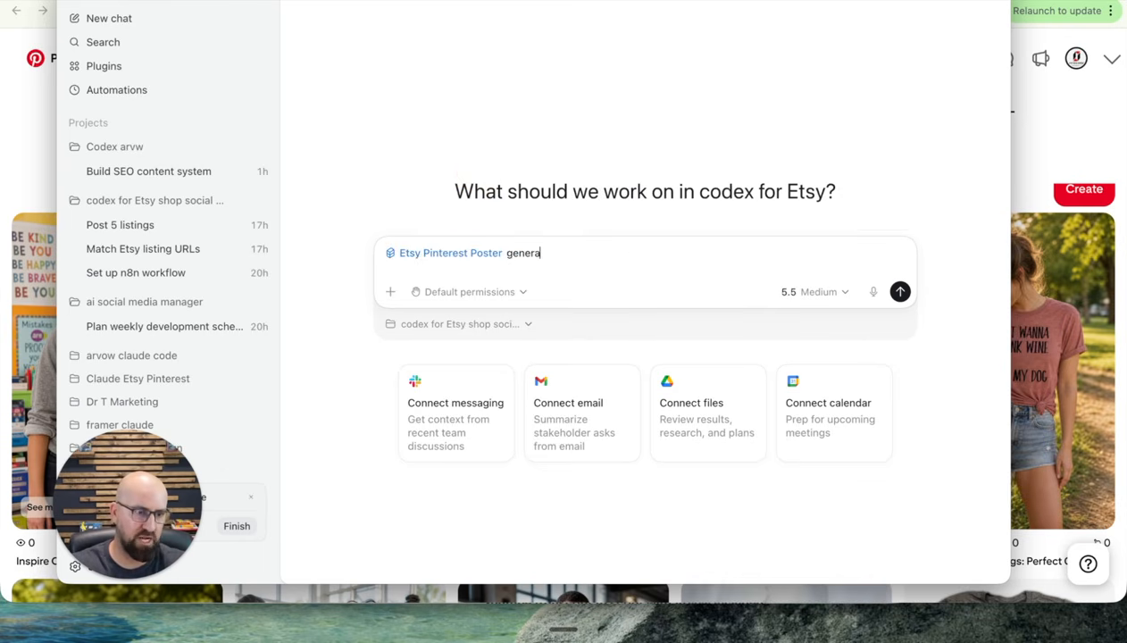
{"action": "type", "text": "te 5 posts"}
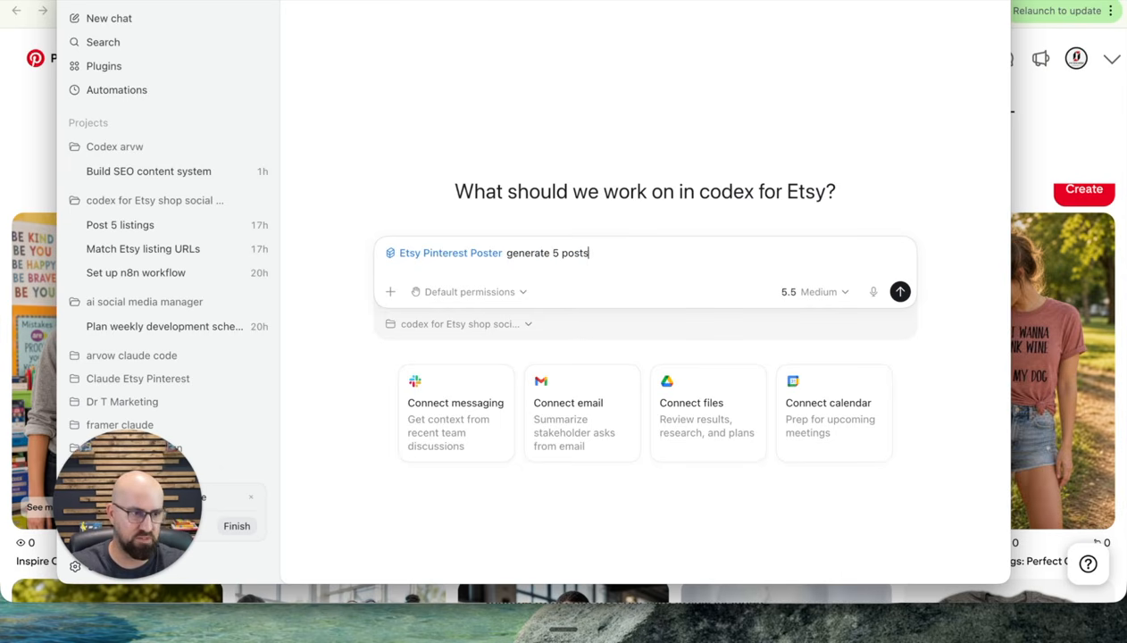
{"action": "type", "text": " to schedule"}
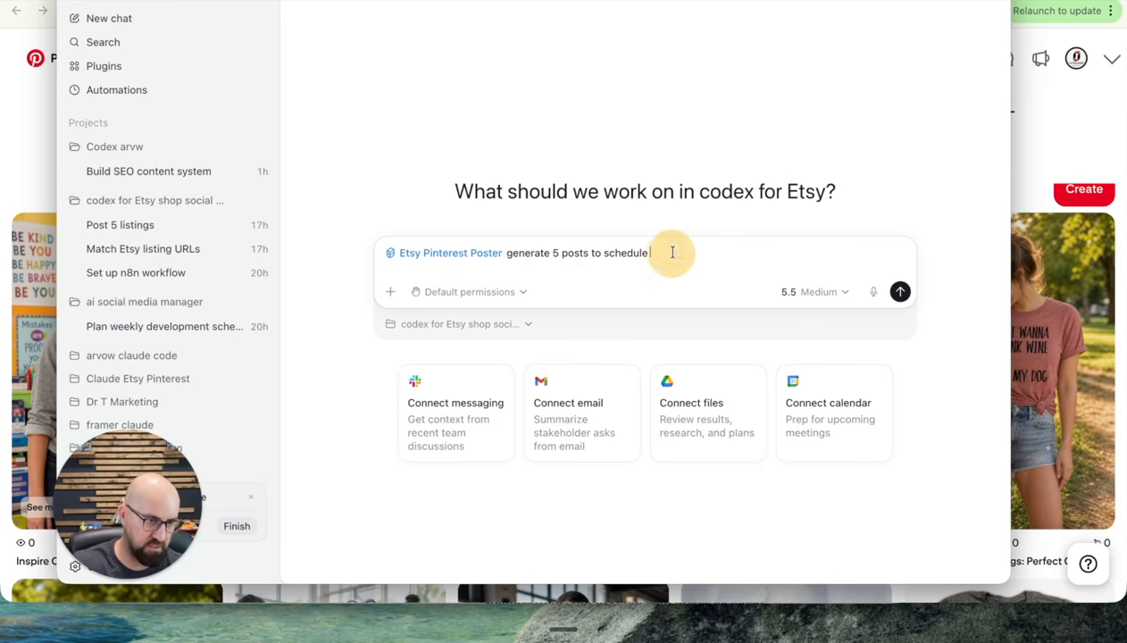
{"action": "left_click_drag", "start_coordinate": [672, 252], "coordinate": [553, 251]}
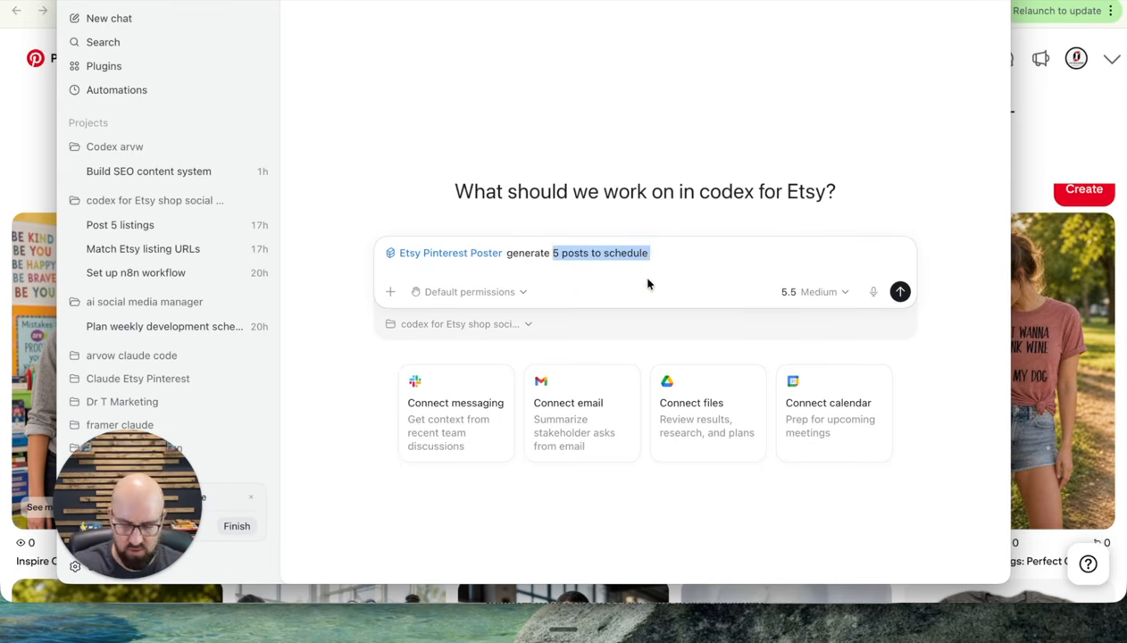
{"action": "type", "text": "1 post to sched"}
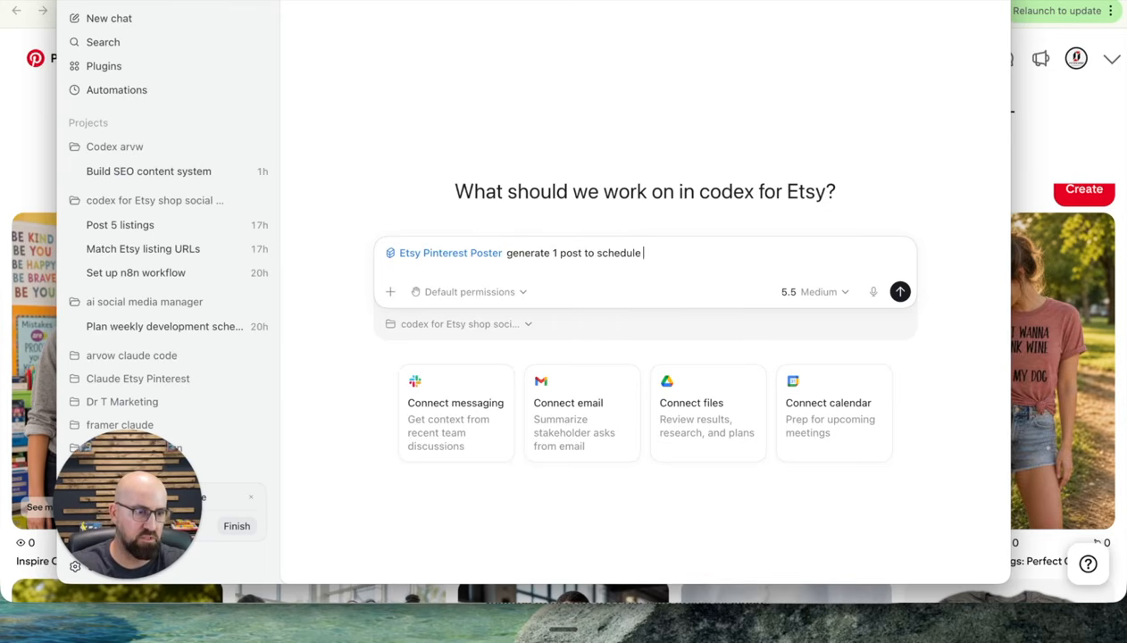
{"action": "key", "text": "Return"}
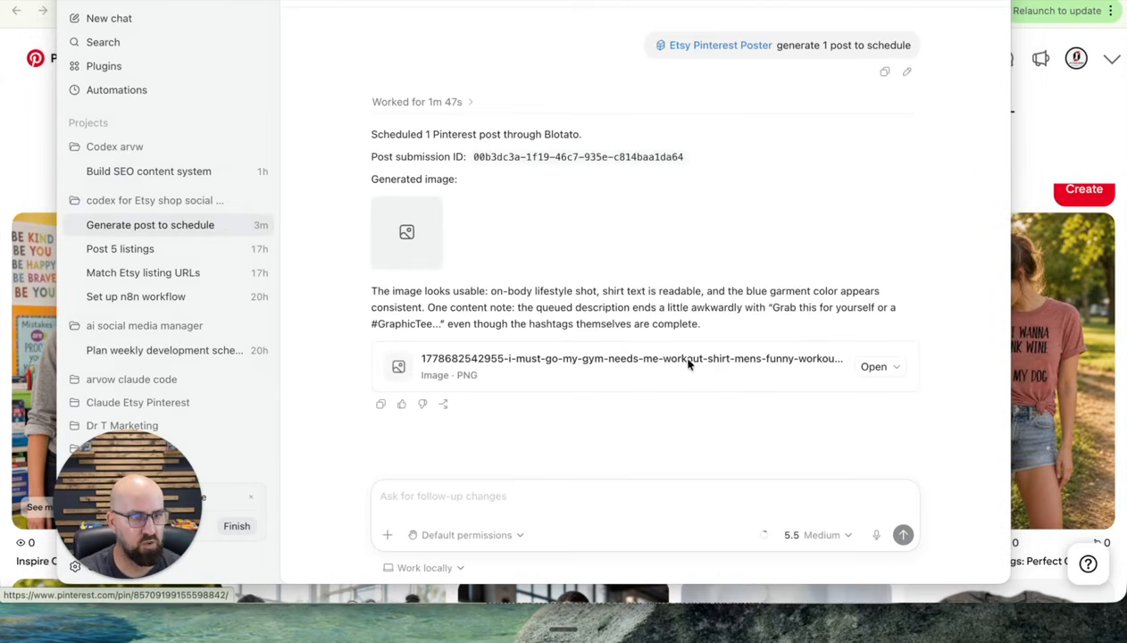
Open the generated workout shirt image and send the follow-up message "To the next post slot in Blotato".
{"action": "left_click", "coordinate": [866, 367]}
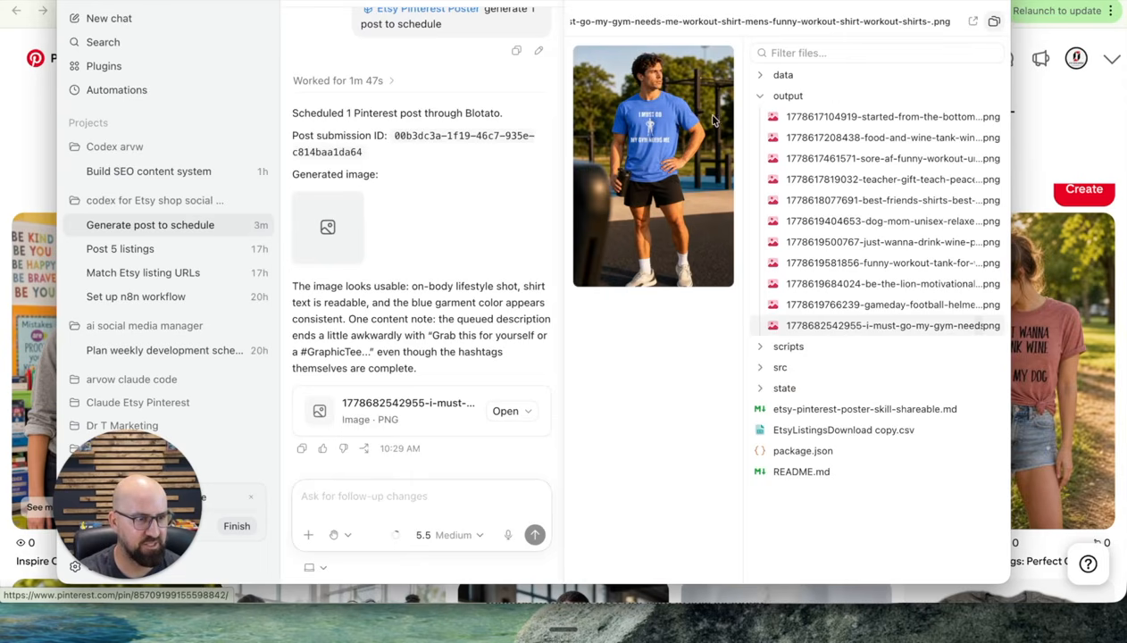
{"action": "left_click", "coordinate": [410, 499]}
{"action": "key", "text": "fn"}
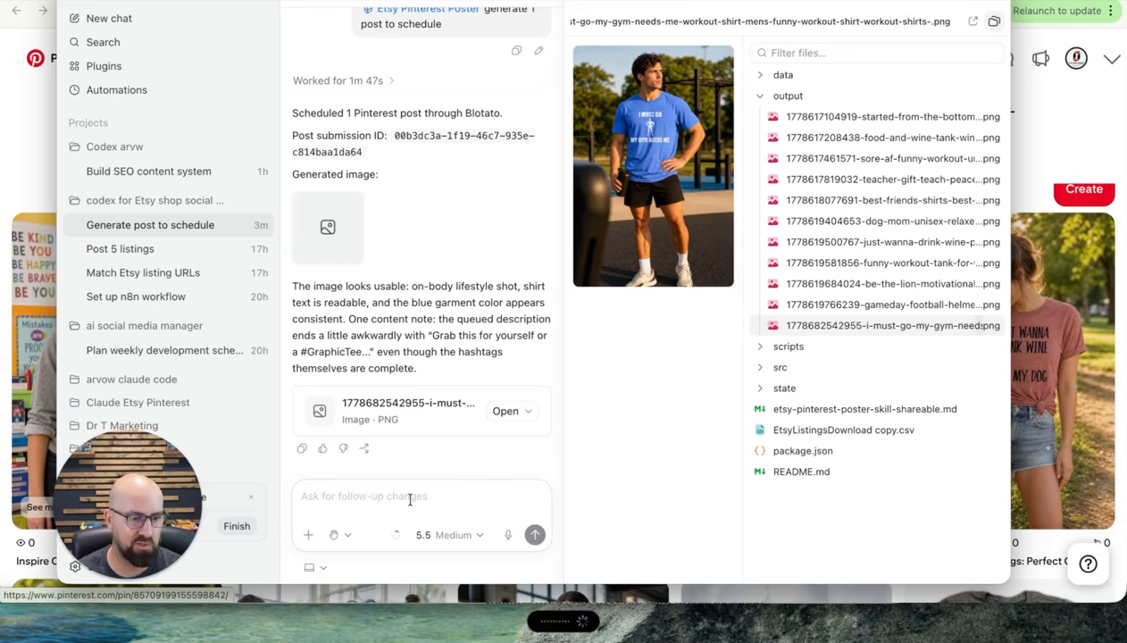
{"action": "key", "text": "fn"}
{"action": "left_click", "coordinate": [534, 534]}
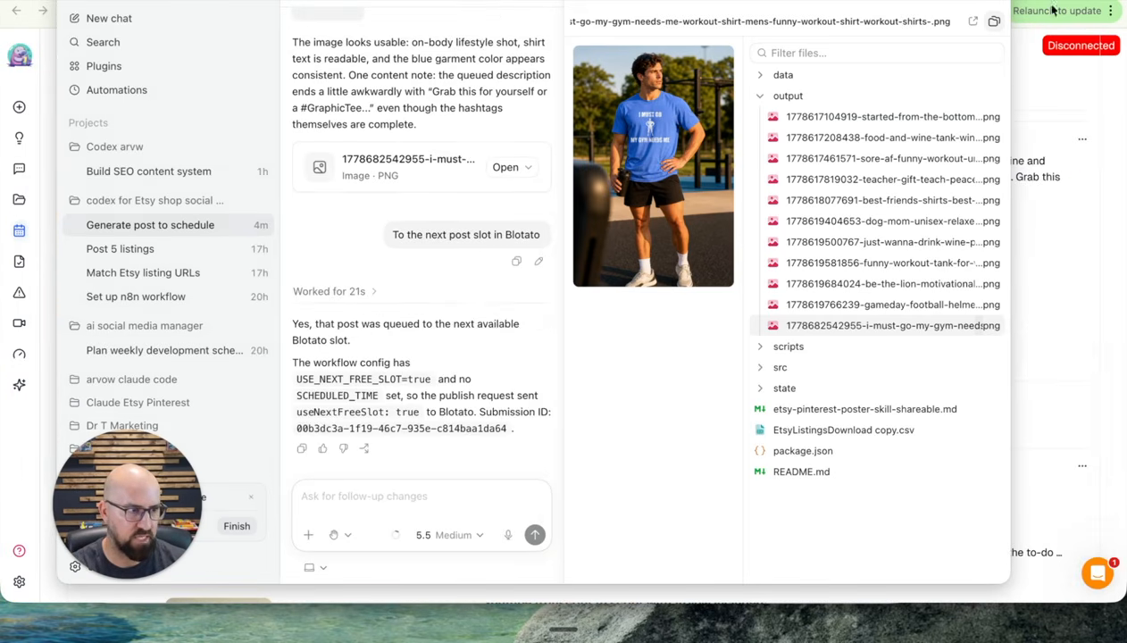
Switch to the Blotato calendar, expand the 1:00 PM Pinterest workout shirt post and review its full description and image.
{"action": "left_click", "coordinate": [1093, 263]}
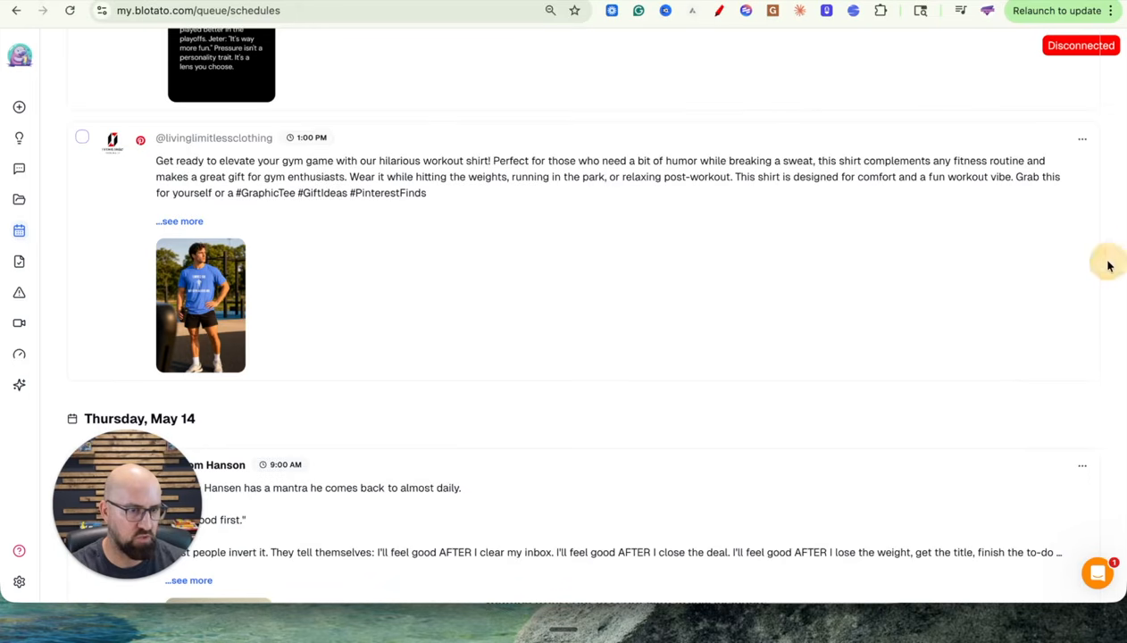
{"action": "left_click", "coordinate": [174, 221]}
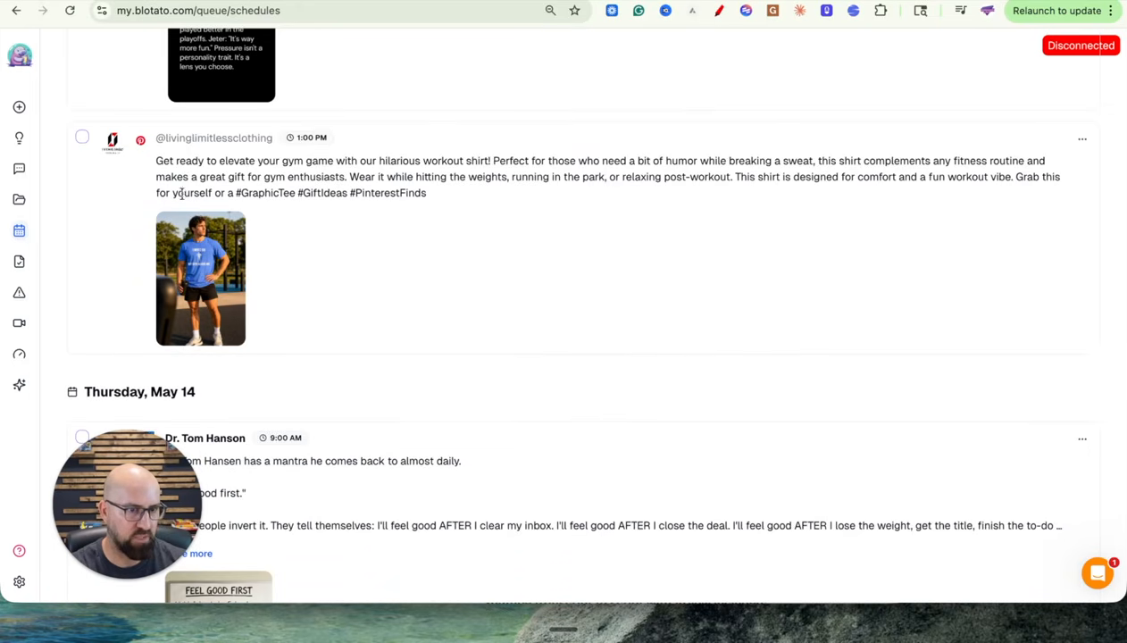
{"action": "scroll", "coordinate": [182, 241], "scroll_direction": "up", "scroll_amount": 1}
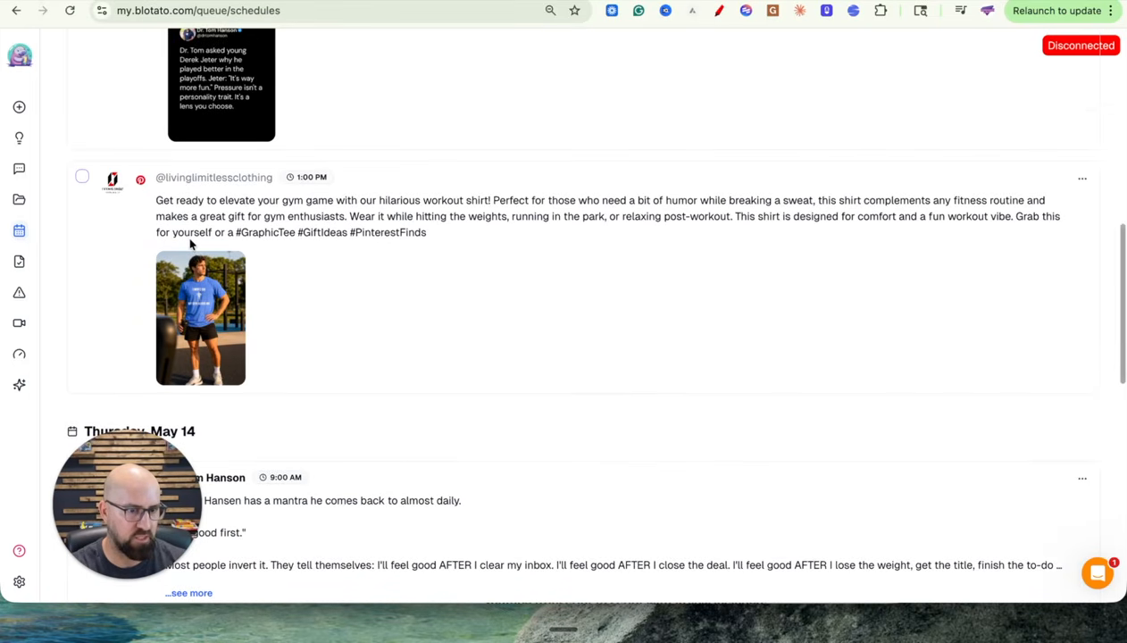
{"action": "left_click_drag", "start_coordinate": [428, 233], "coordinate": [146, 199]}
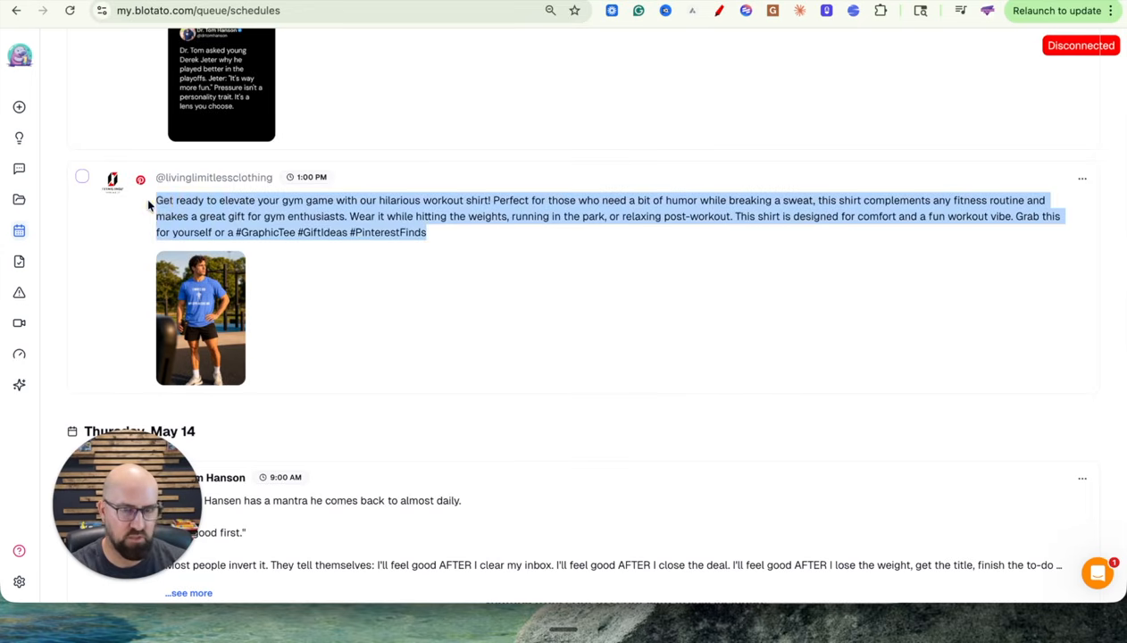
{"action": "left_click", "coordinate": [436, 242]}
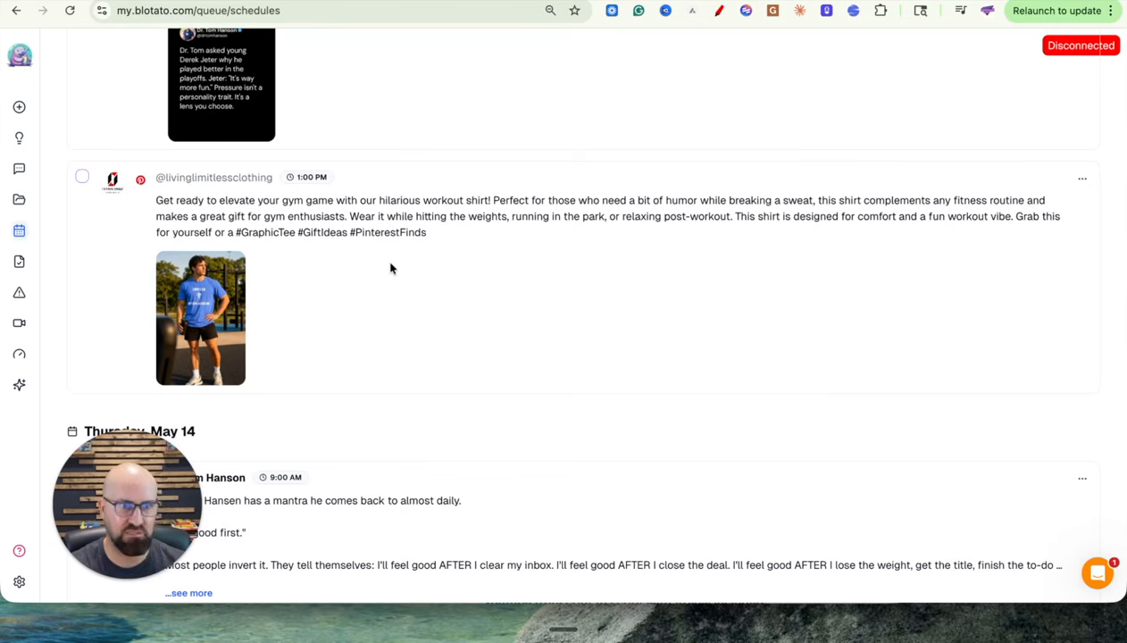
Switch back to the Codex chat for the generated post.
{"action": "key", "text": "super+Tab"}
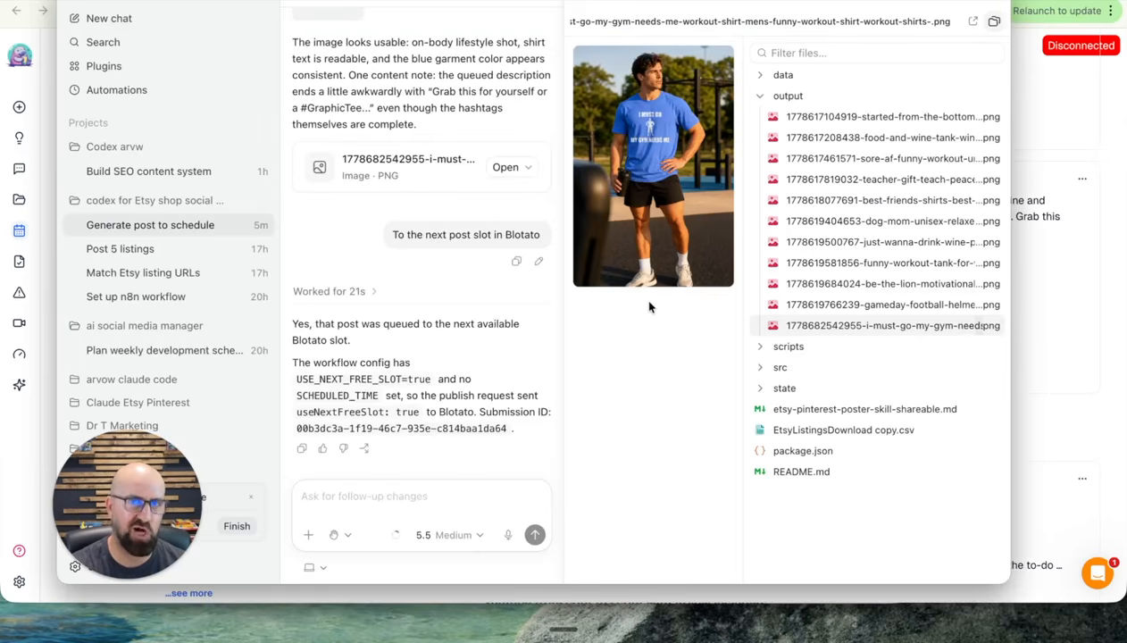